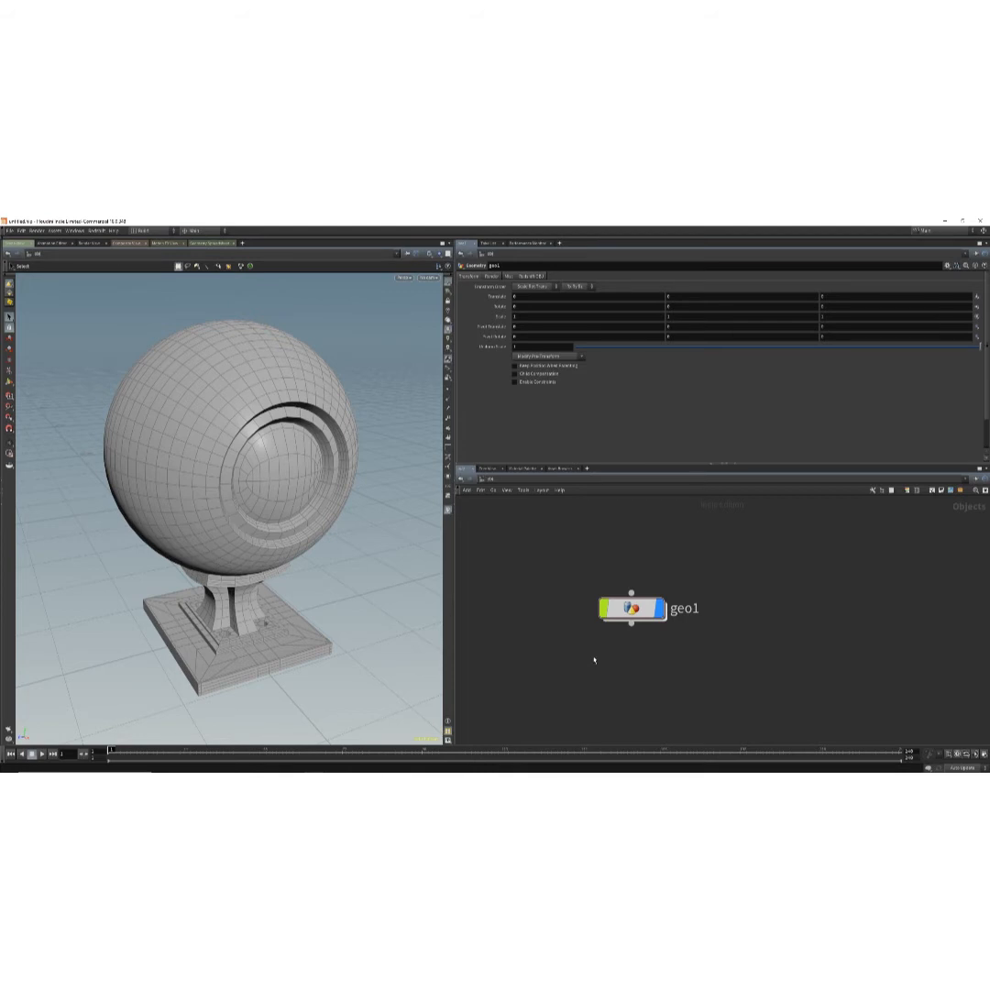
middle_click_drag(596, 660, 595, 654)
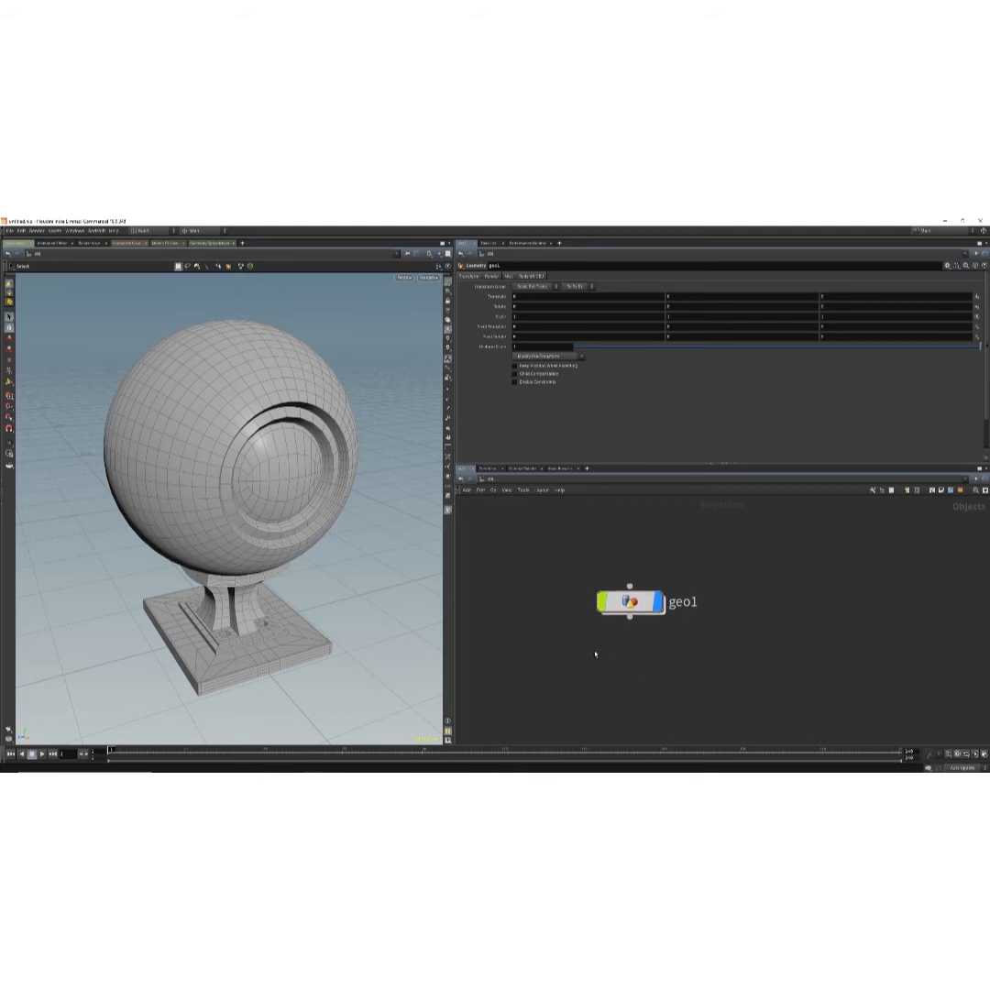
scroll(595, 653, "up", 2)
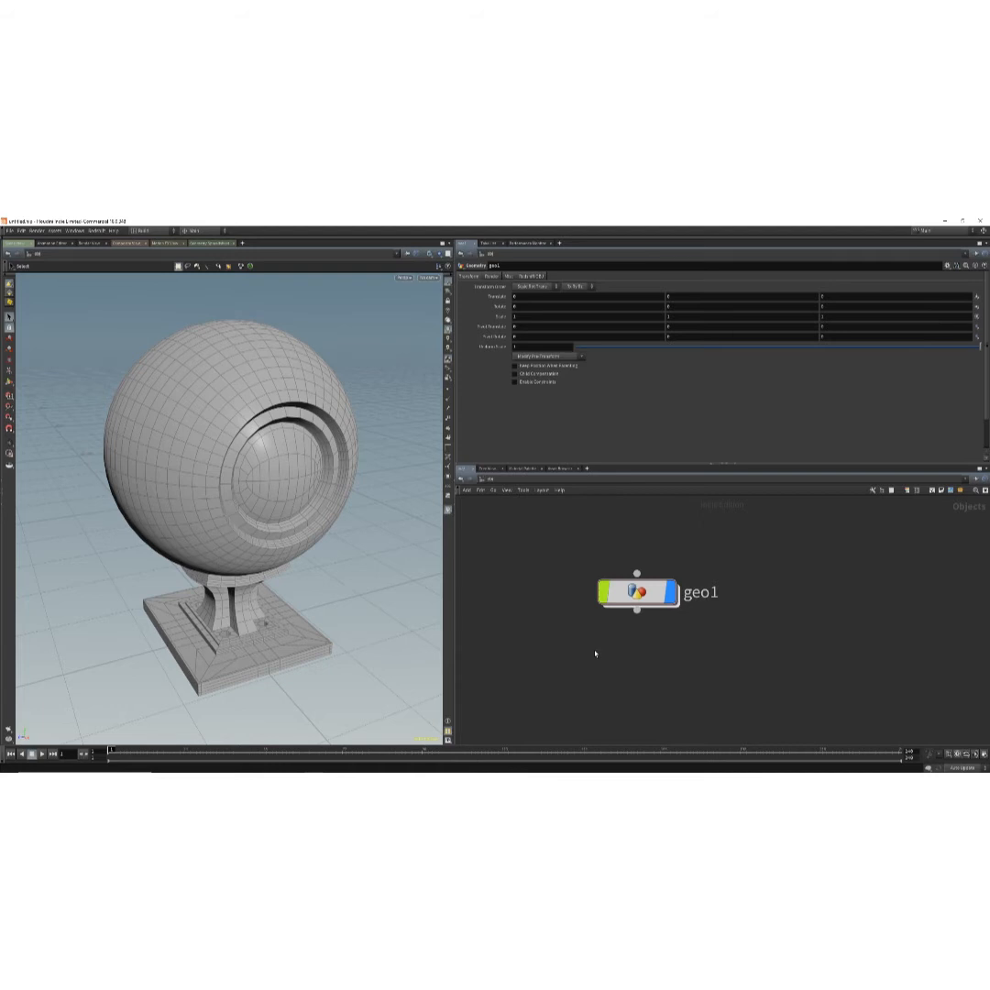
middle_click_drag(603, 647, 570, 648)
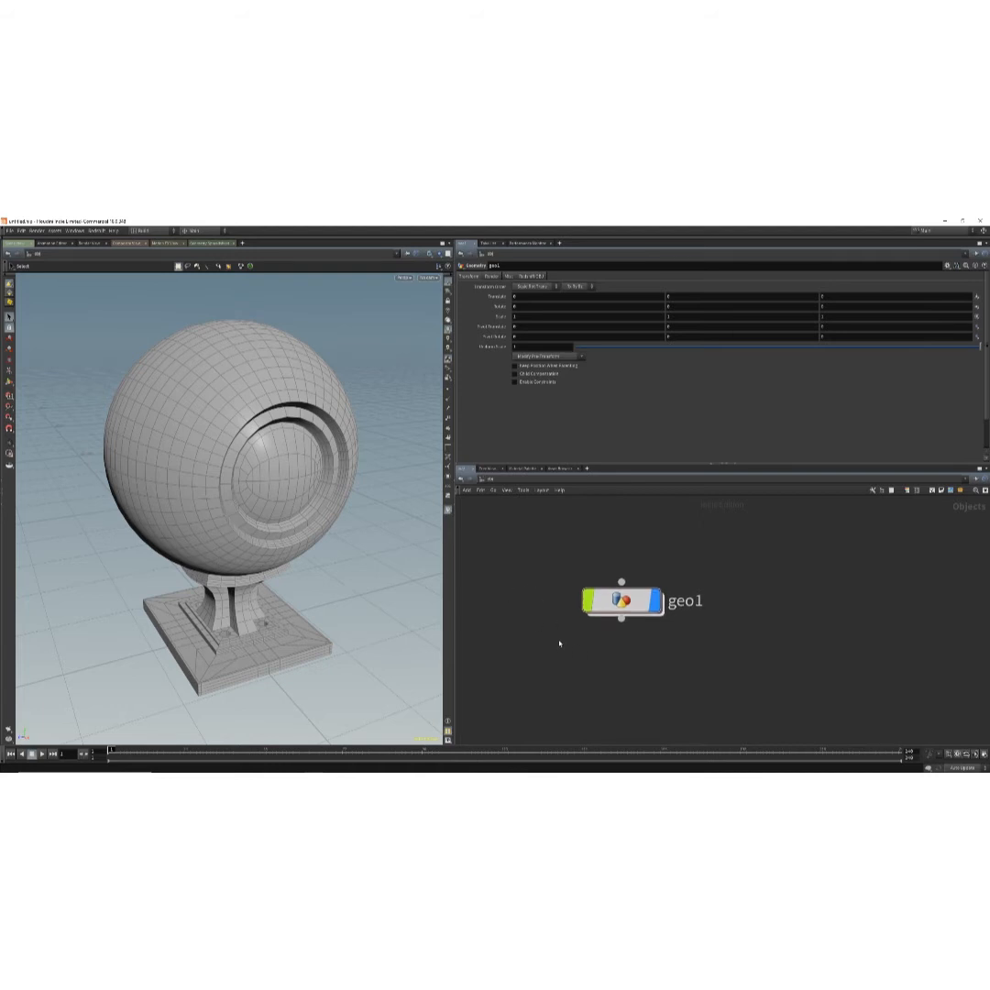
left_click_drag(625, 602, 628, 593)
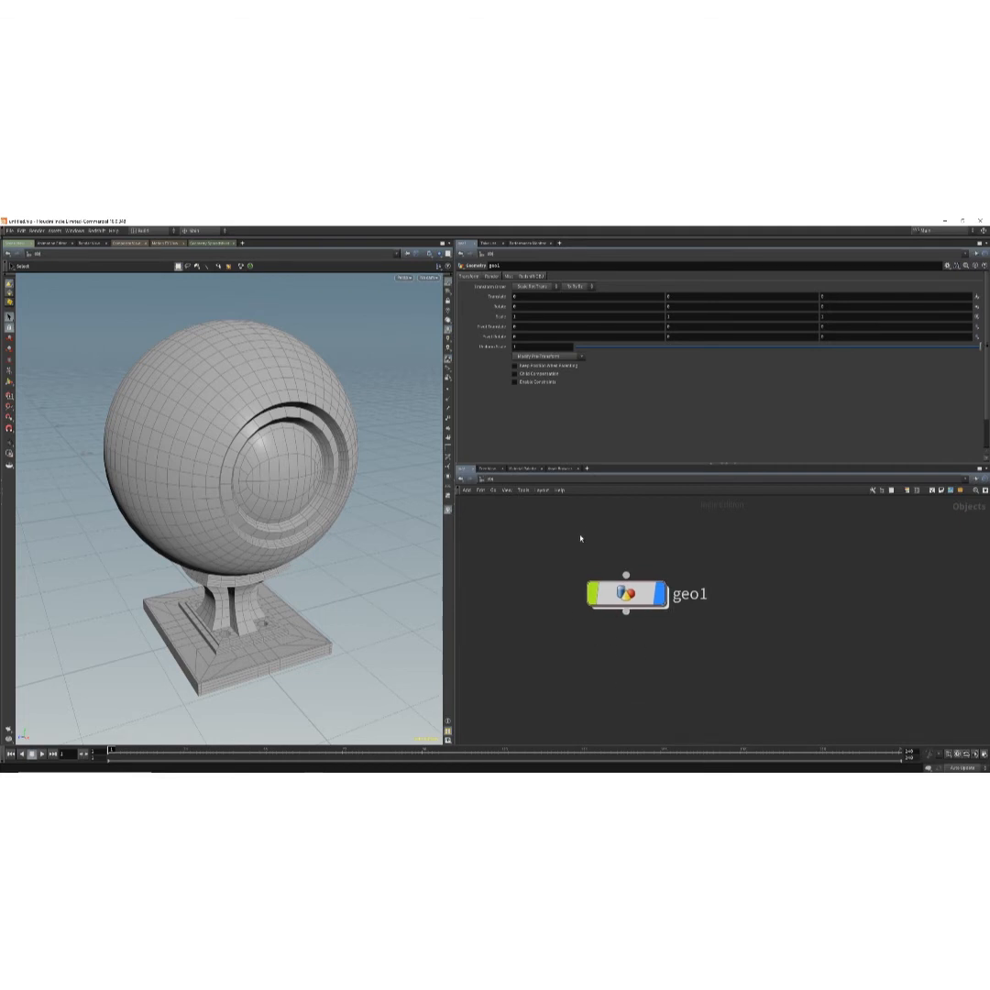
left_click(623, 594)
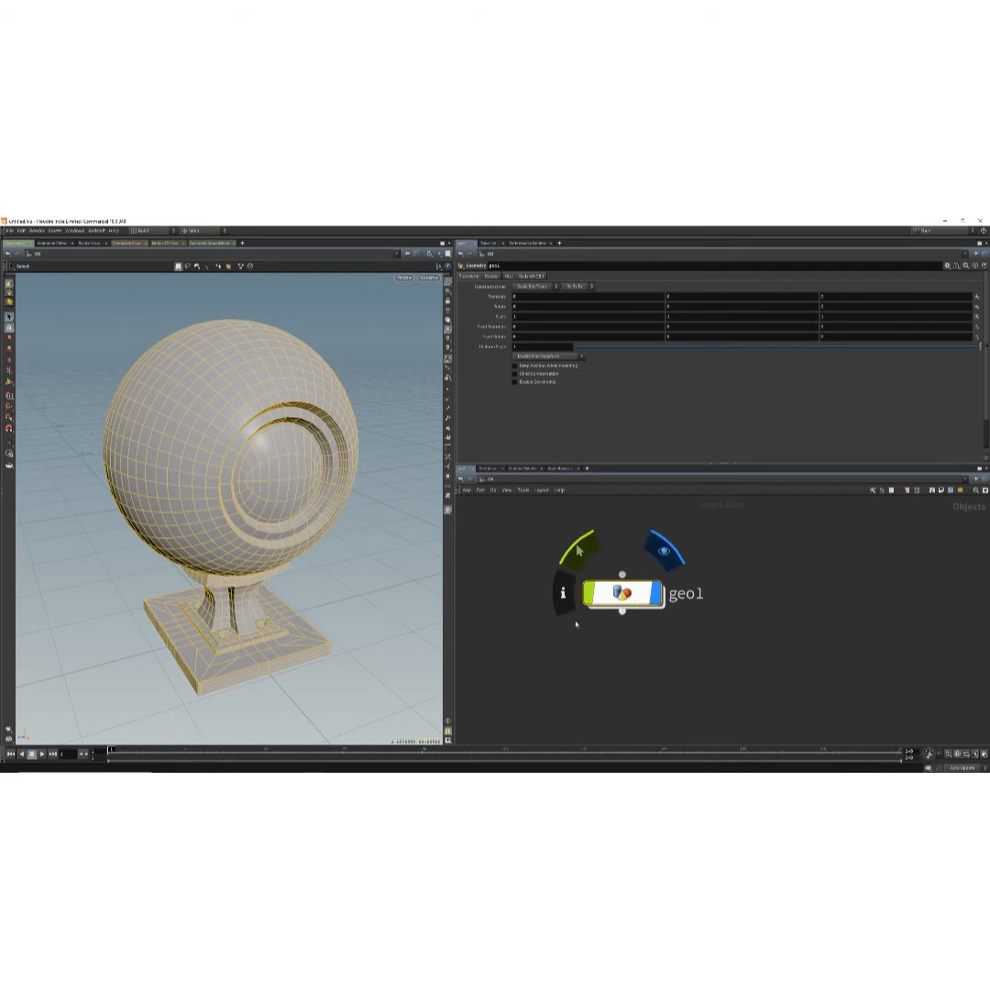
left_click_drag(336, 590, 328, 587, "alt")
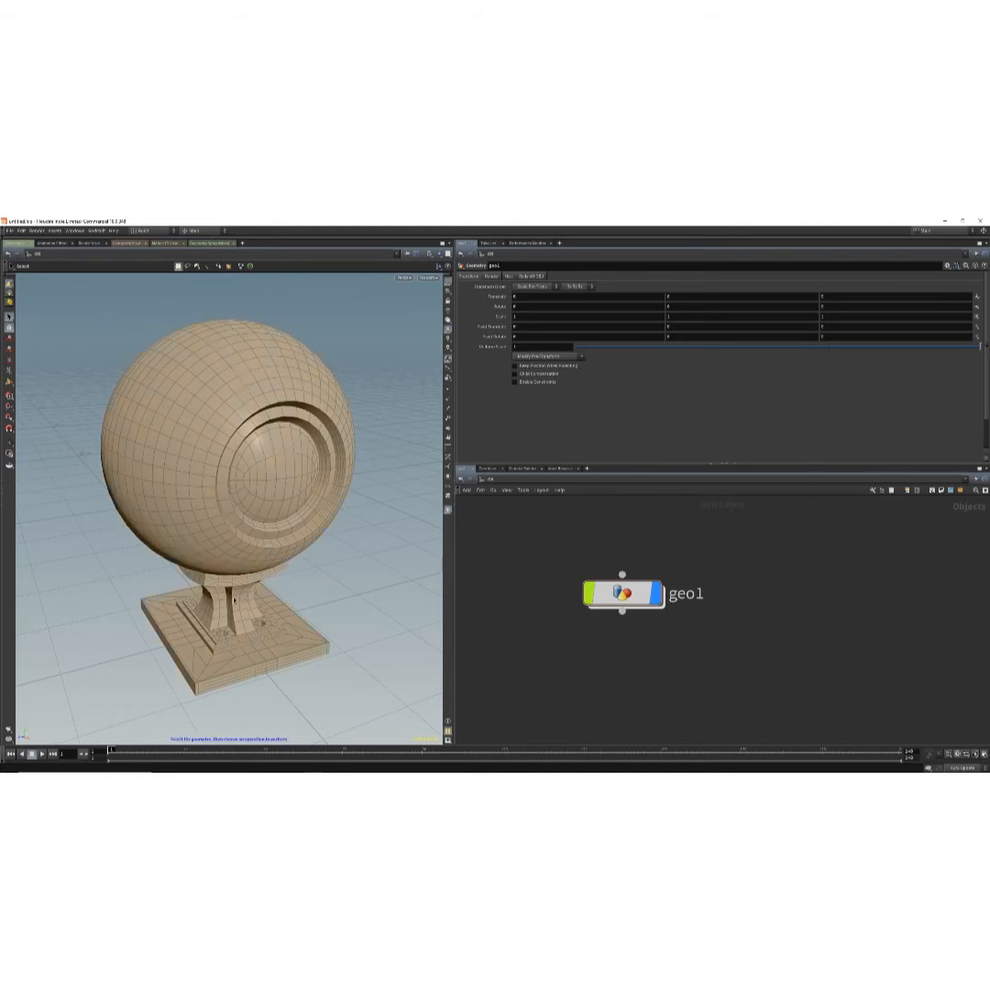
left_click_drag(335, 578, 330, 579, "alt")
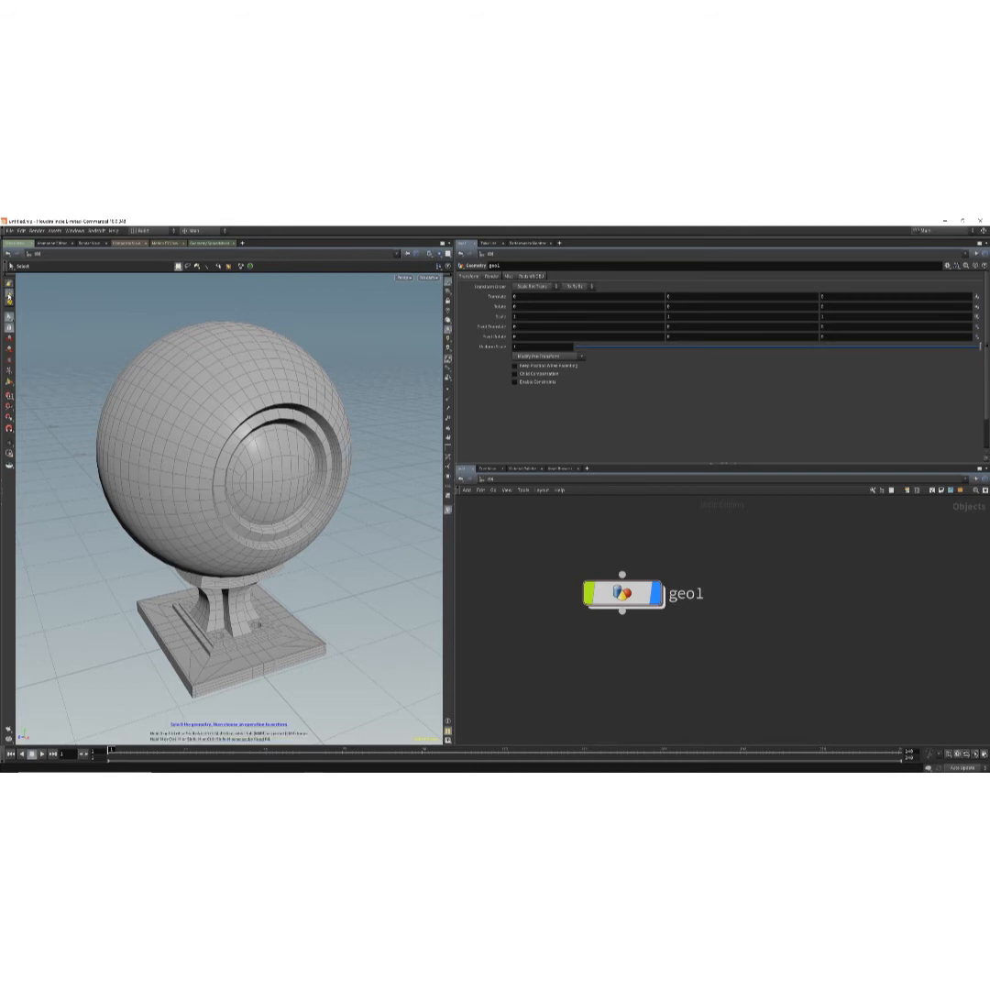
Set the component selection type to primitives and enter the geo1 object's geometry network.
left_click(9, 297)
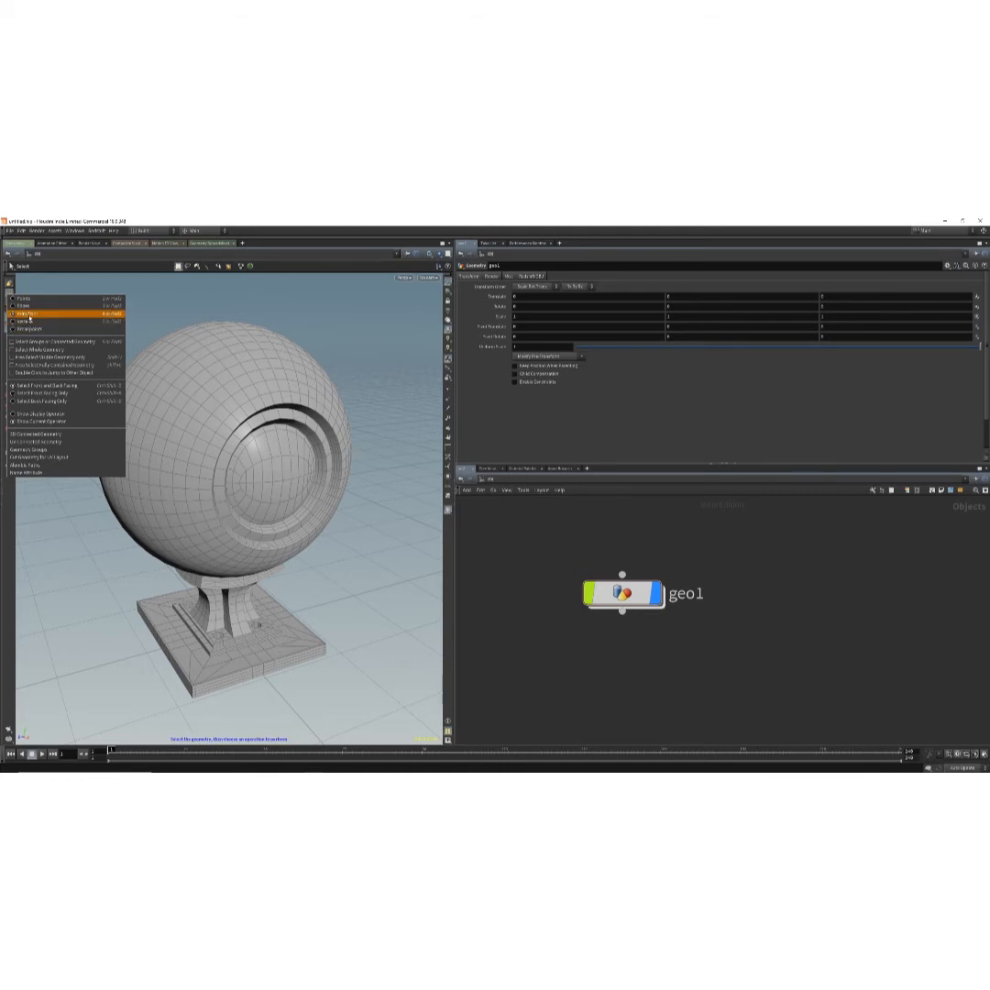
left_click(29, 314)
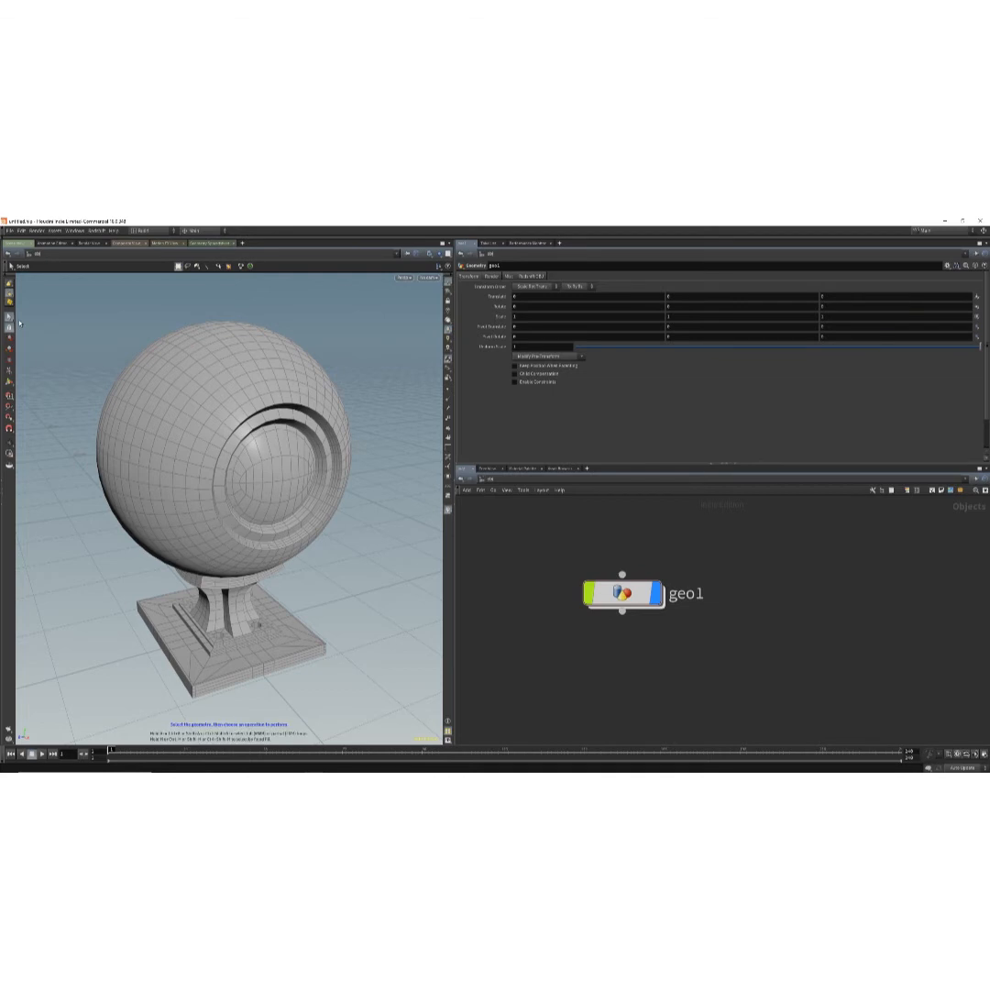
left_click(631, 599)
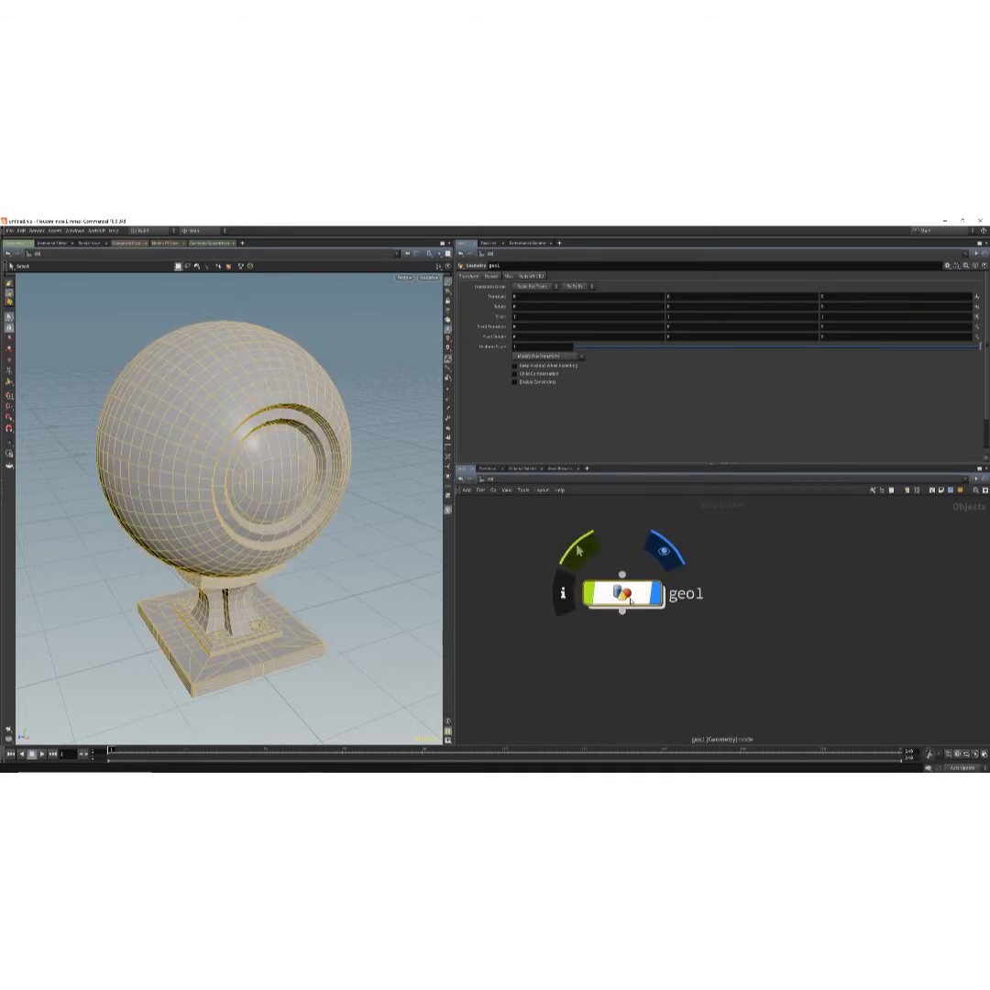
double_click(631, 599)
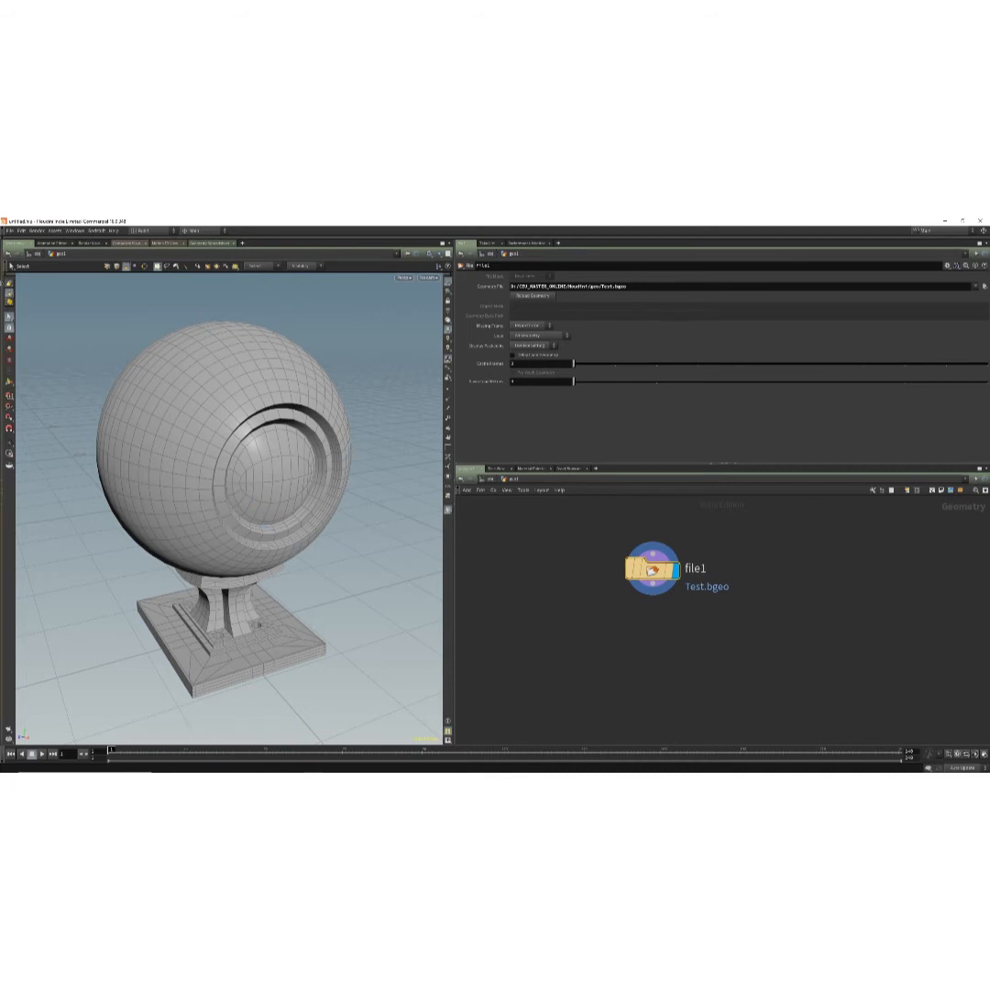
Switch the selection type in turn through points, edges, primitives, vertices and breakpoints to compare how each shows on the model.
left_click(10, 299)
left_click(27, 255)
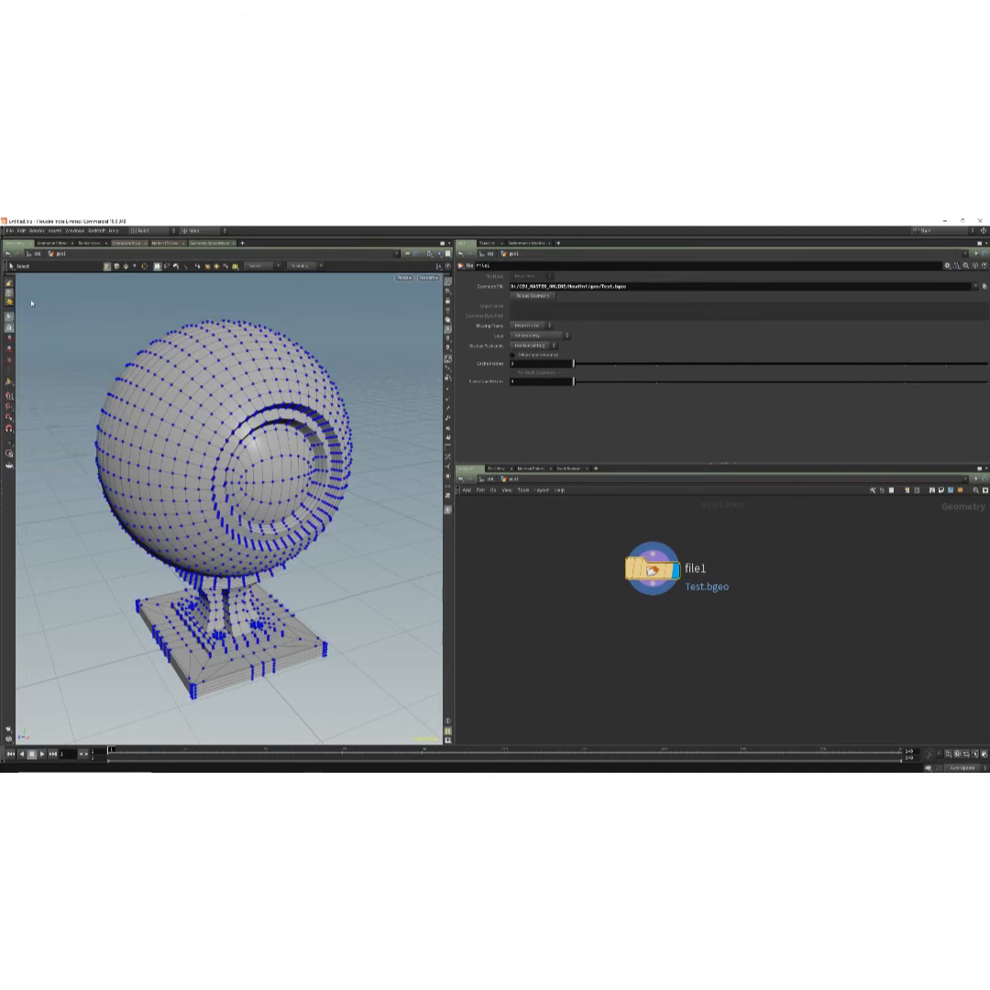
right_click(12, 293)
left_click(24, 303)
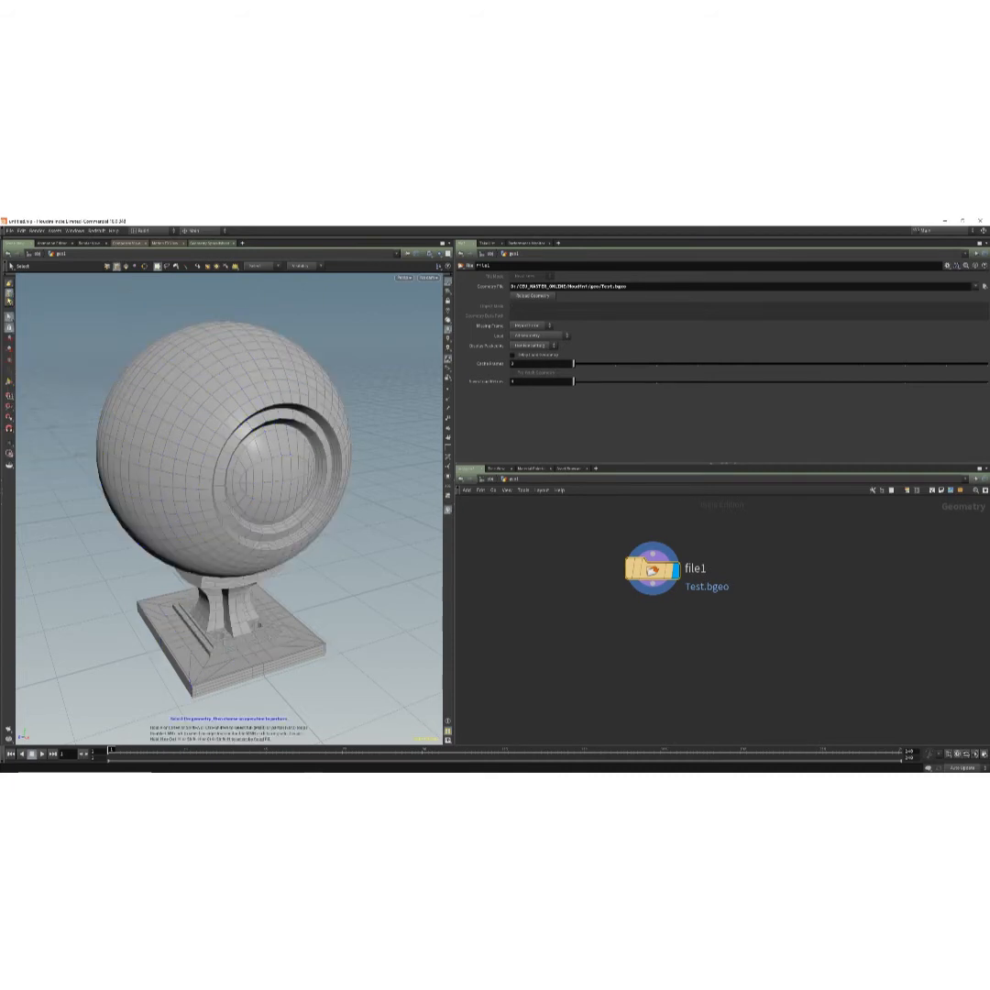
right_click(10, 292)
left_click(25, 312)
right_click(11, 294)
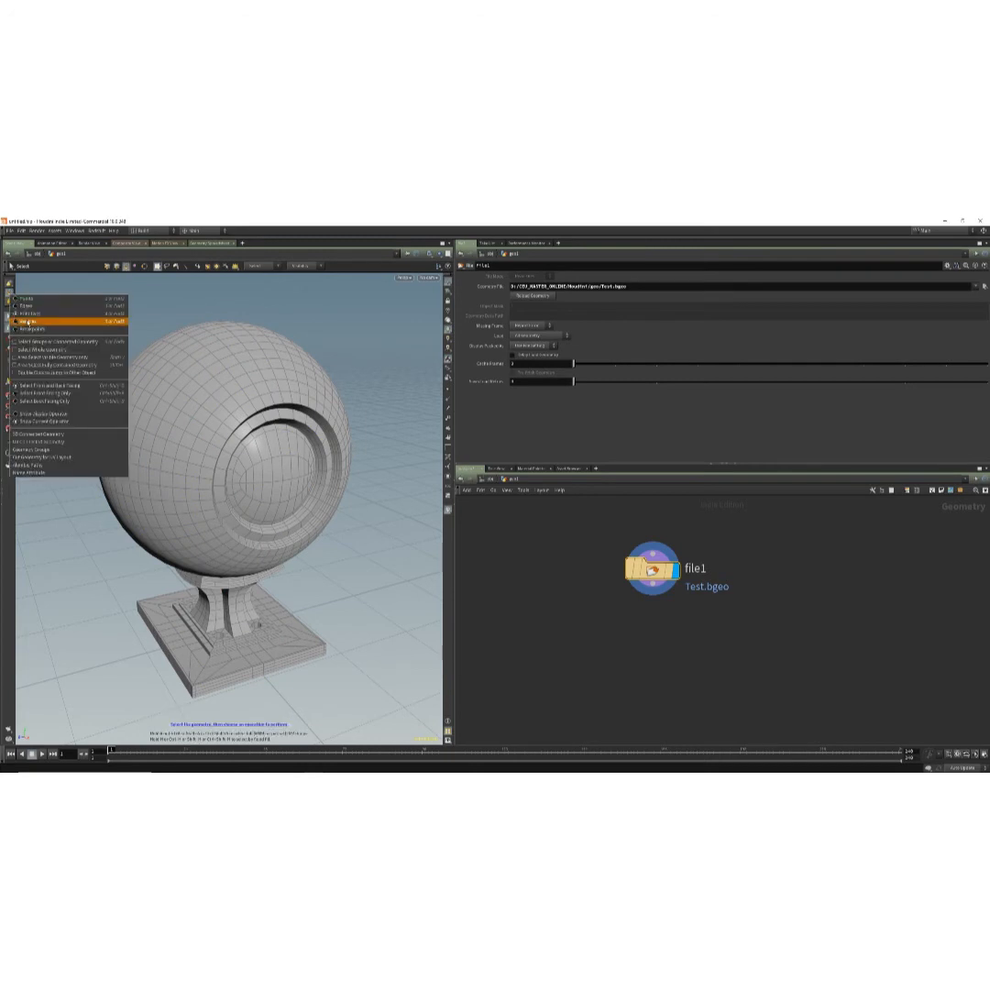
left_click(26, 319)
right_click(10, 295)
left_click(28, 326)
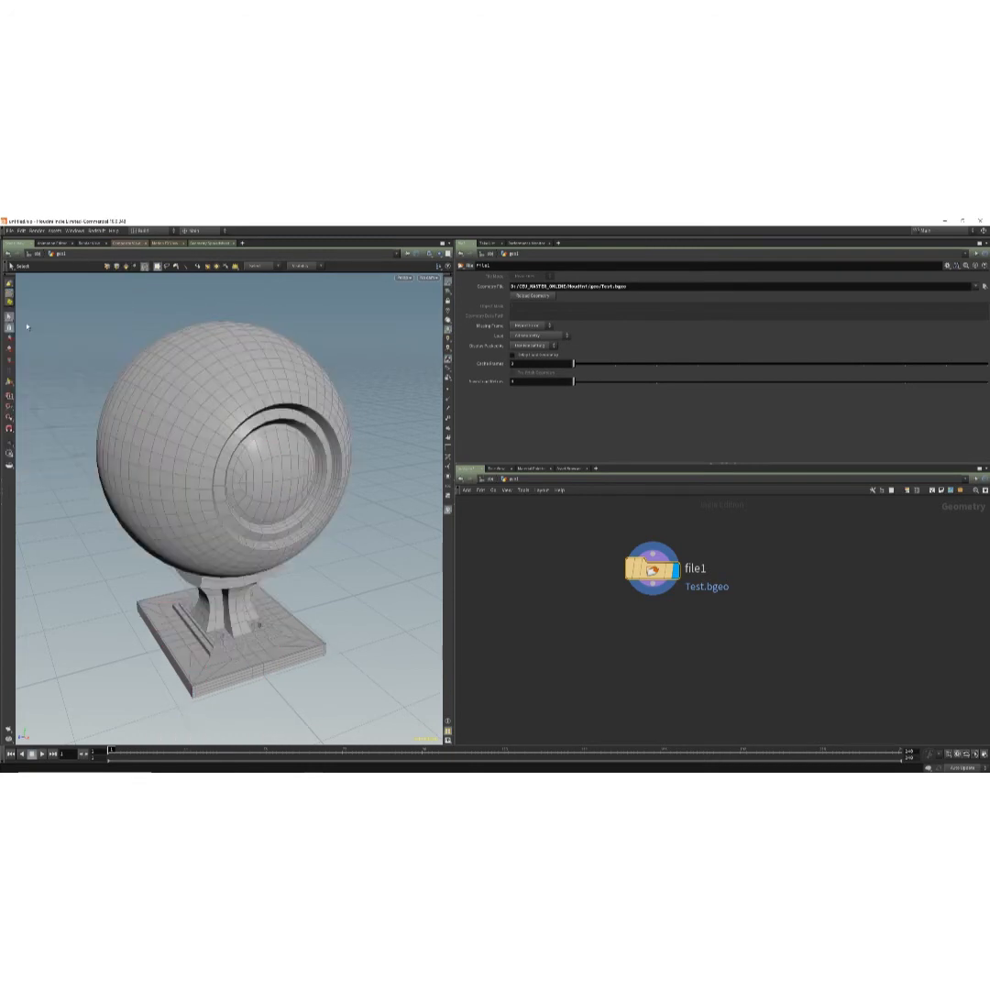
Switch to point selection and select the points across the upper part of the sphere.
right_click(10, 294)
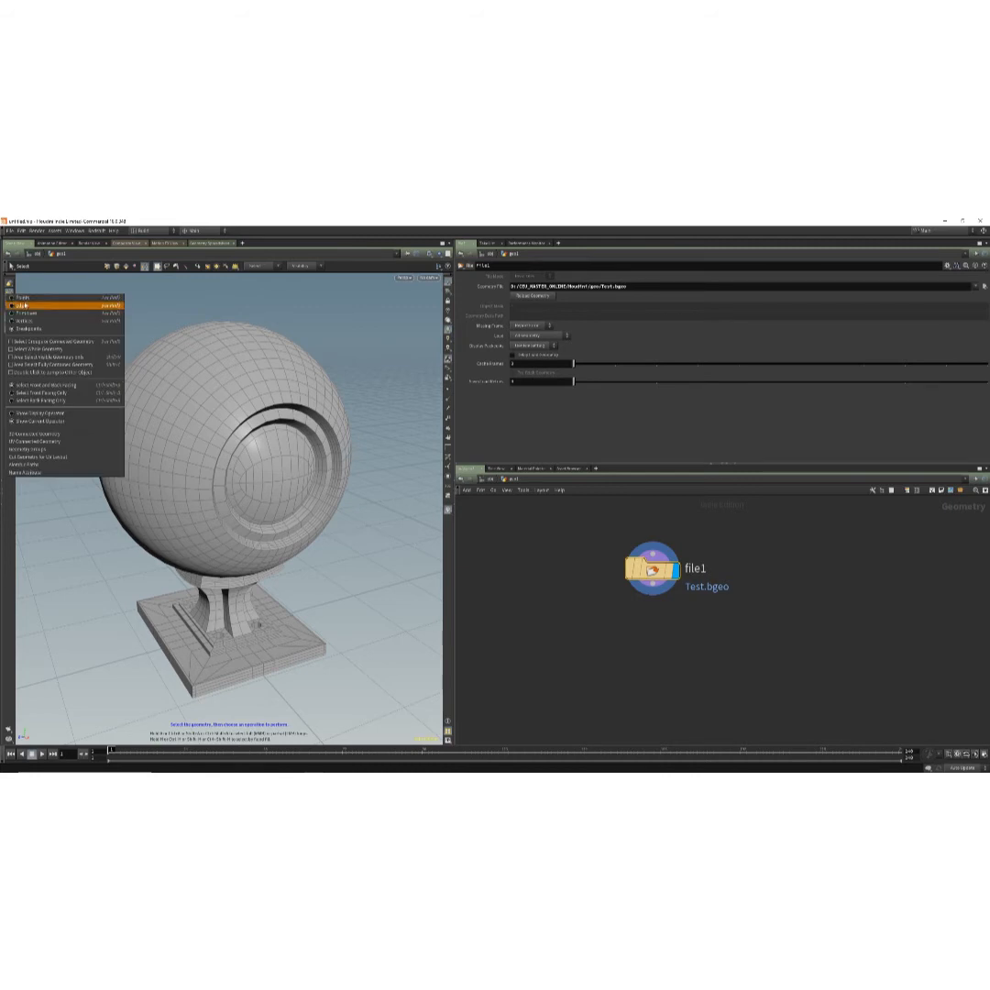
left_click(23, 298)
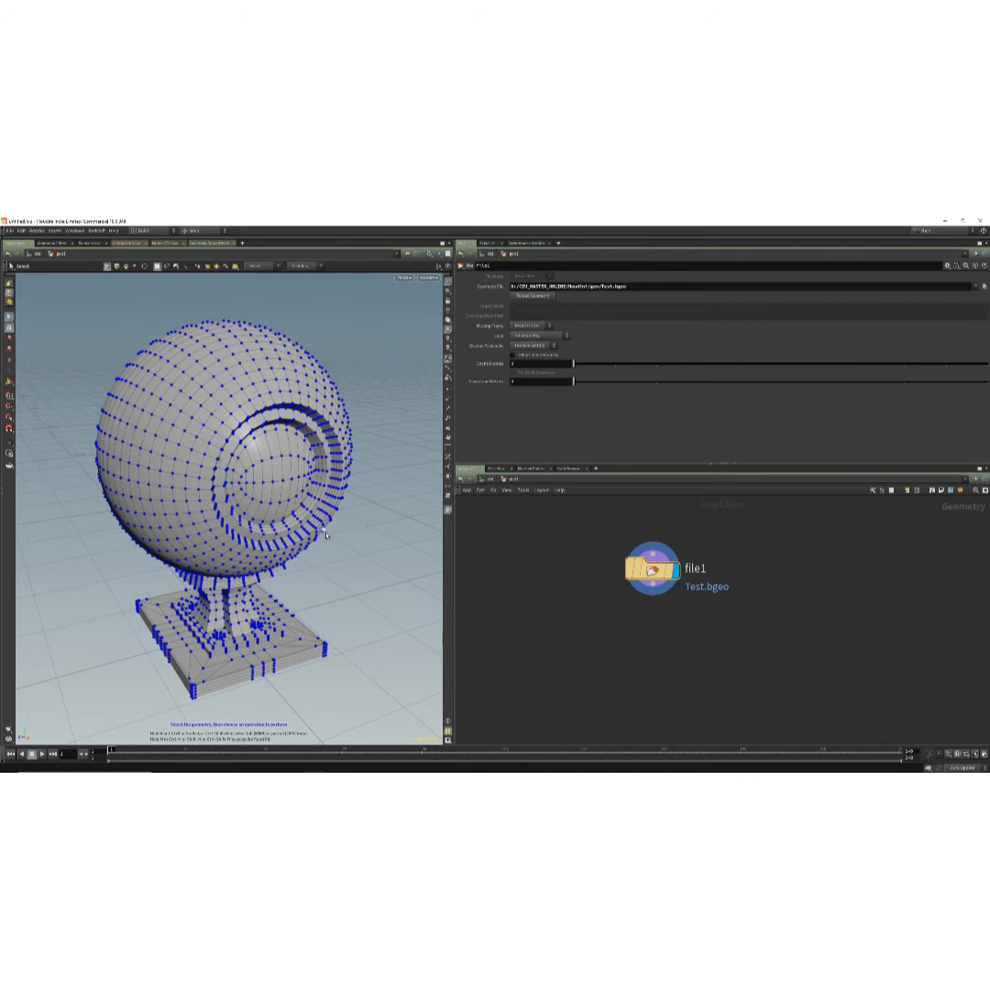
right_click_drag(327, 532, 246, 527, "alt")
left_click_drag(245, 526, 231, 511, "alt")
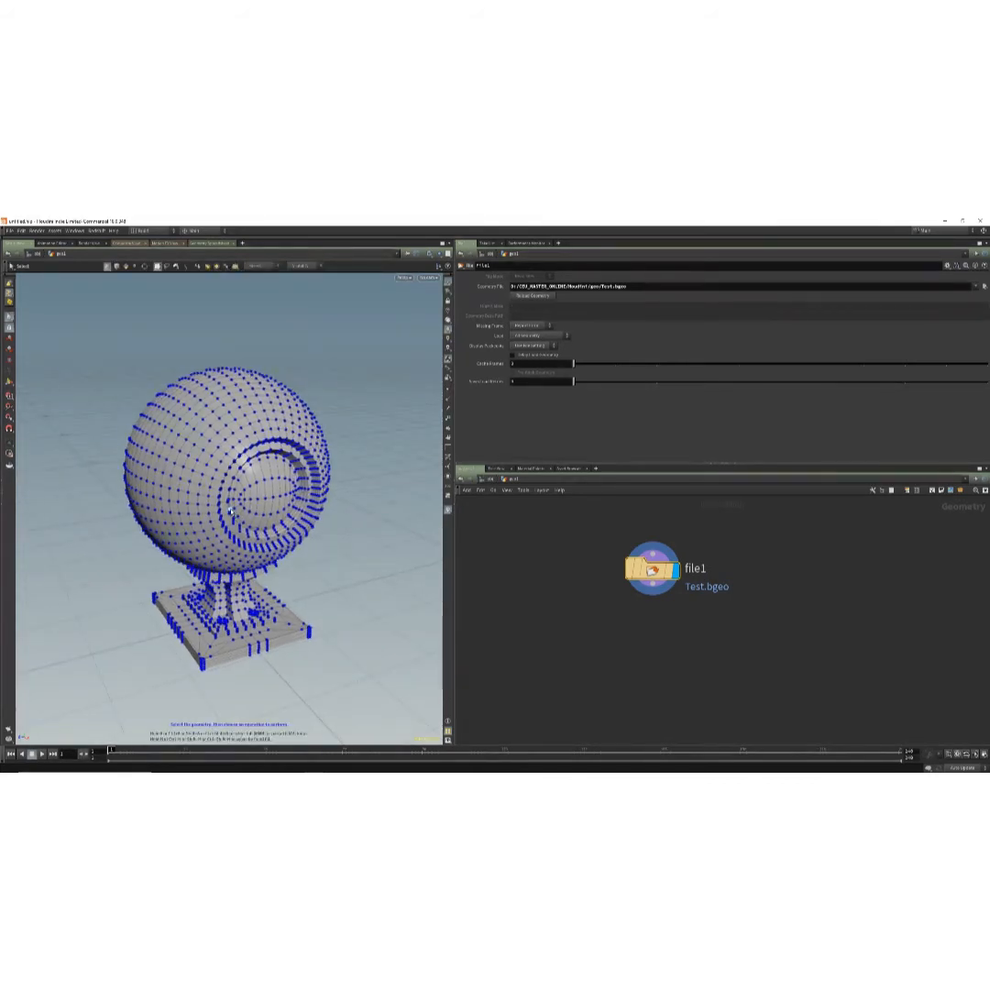
left_click_drag(102, 329, 316, 433)
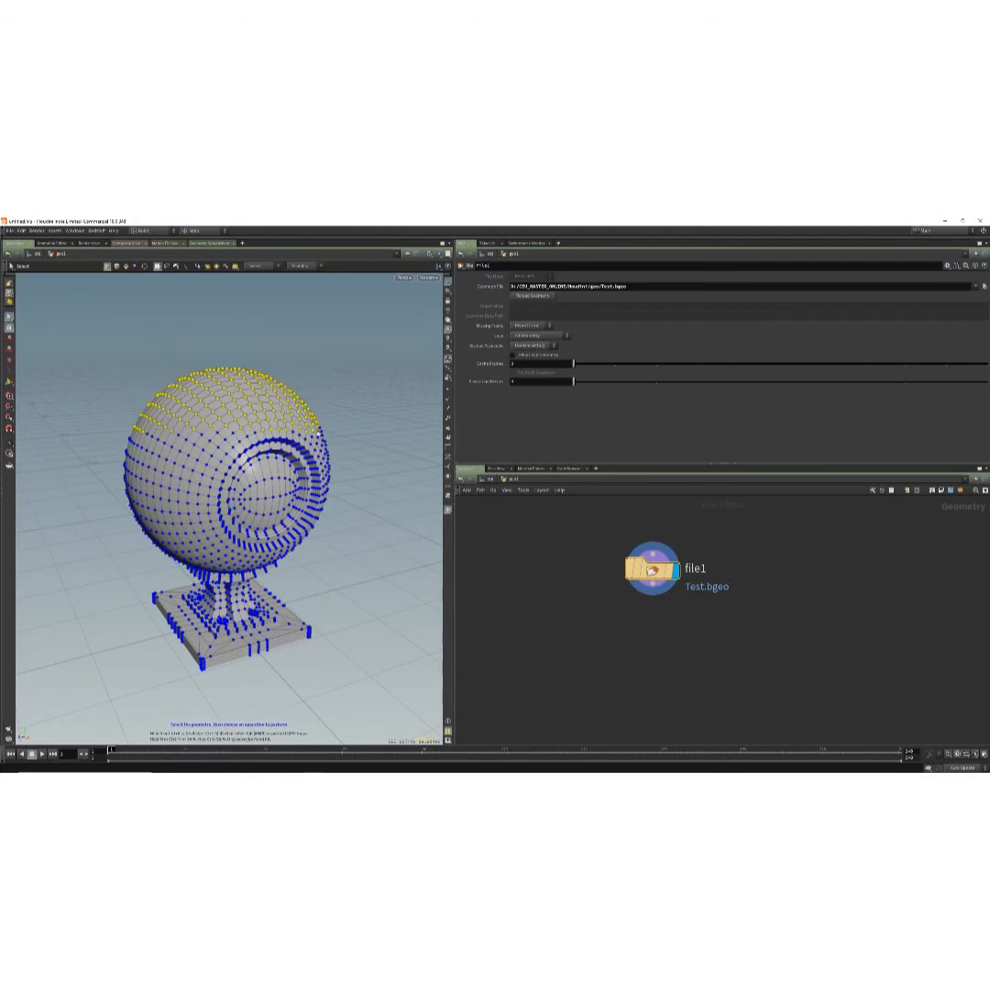
Raise the selected points slightly with the Move tool, and undo that move.
left_click(9, 339)
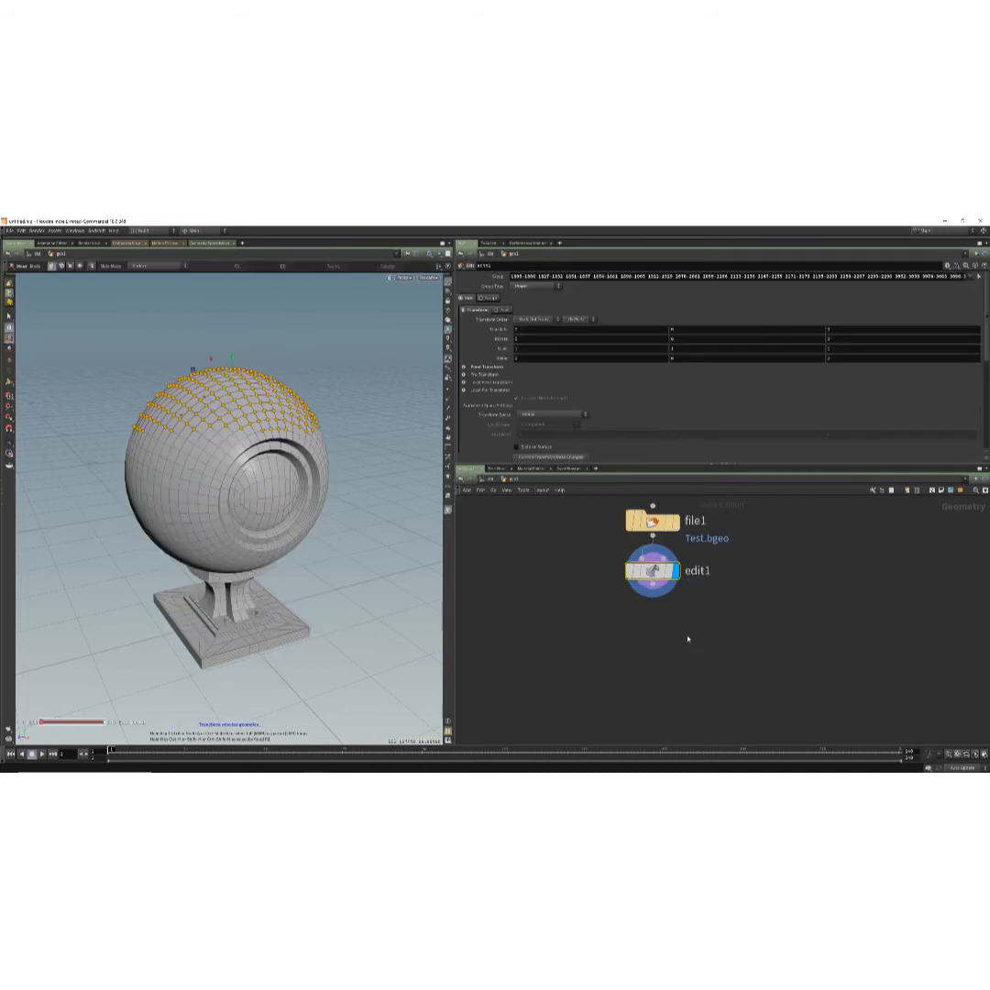
middle_click_drag(689, 639, 625, 662)
mouse_move(579, 611)
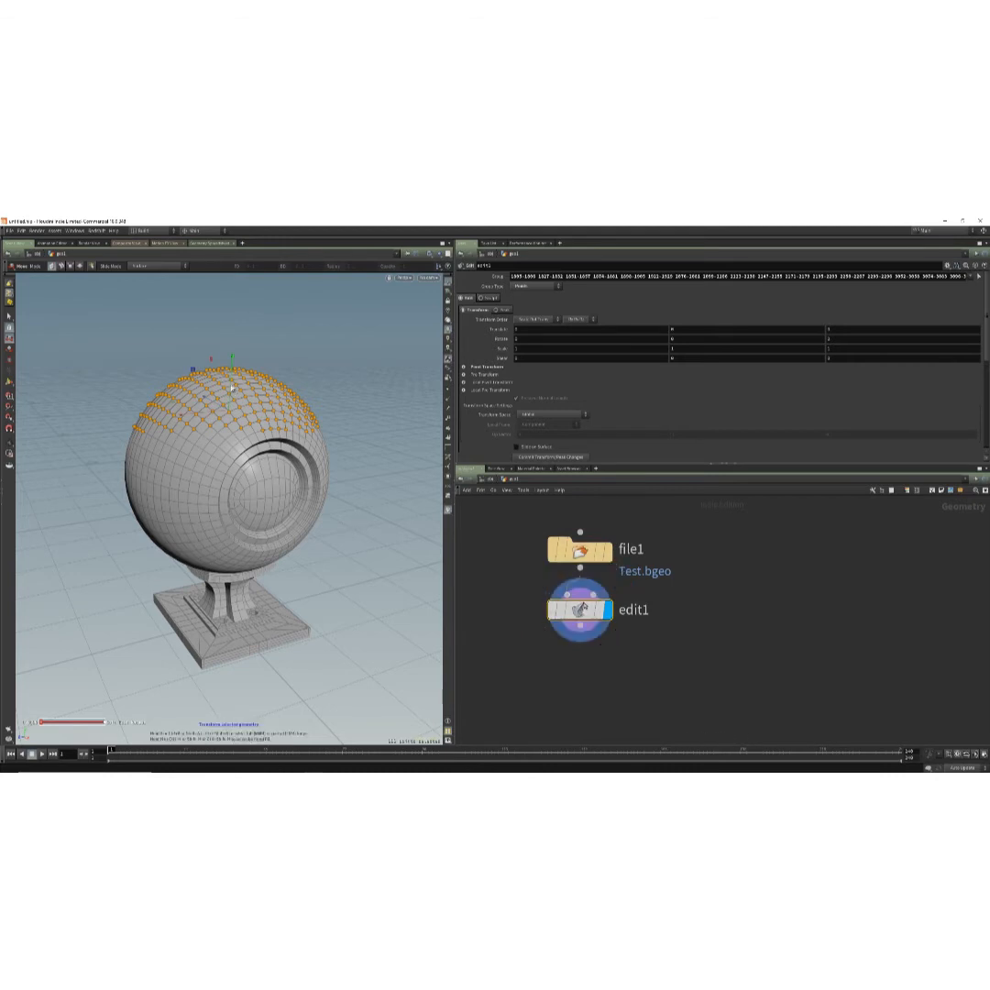
left_click_drag(232, 391, 231, 390)
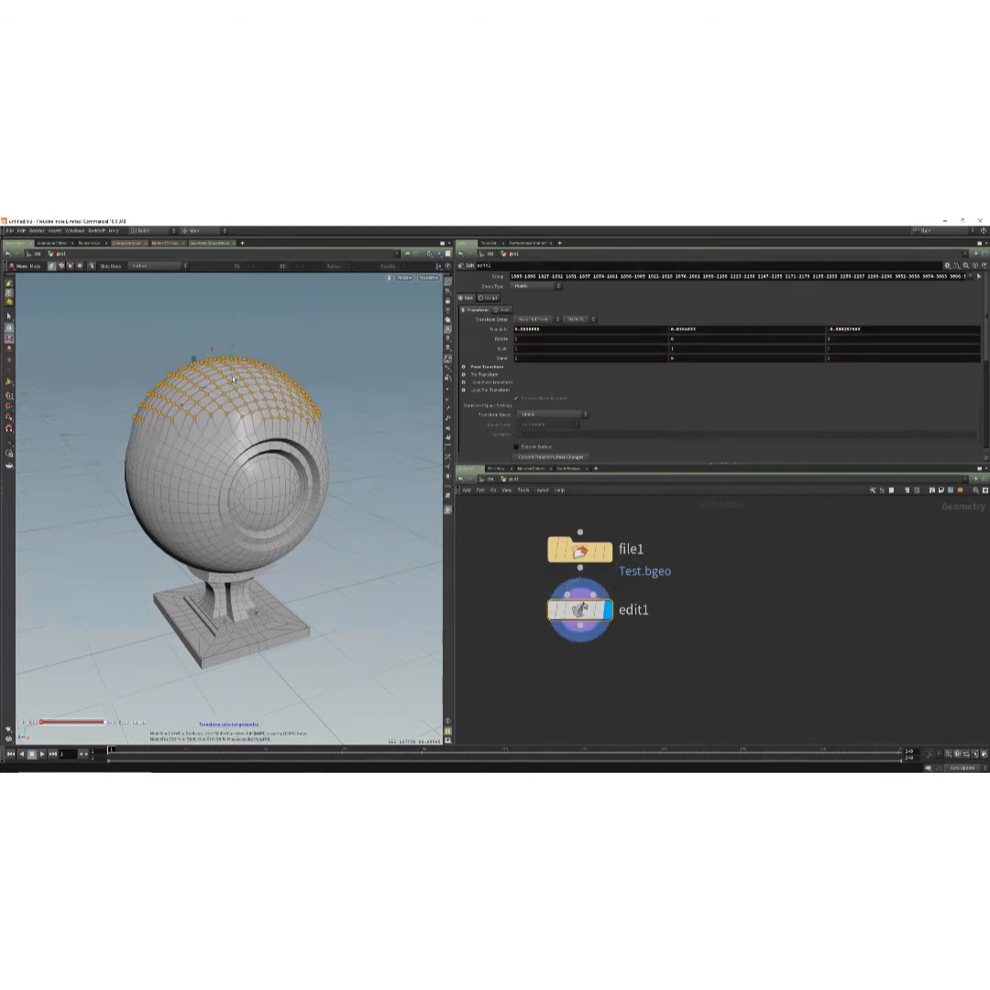
key("ctrl+z")
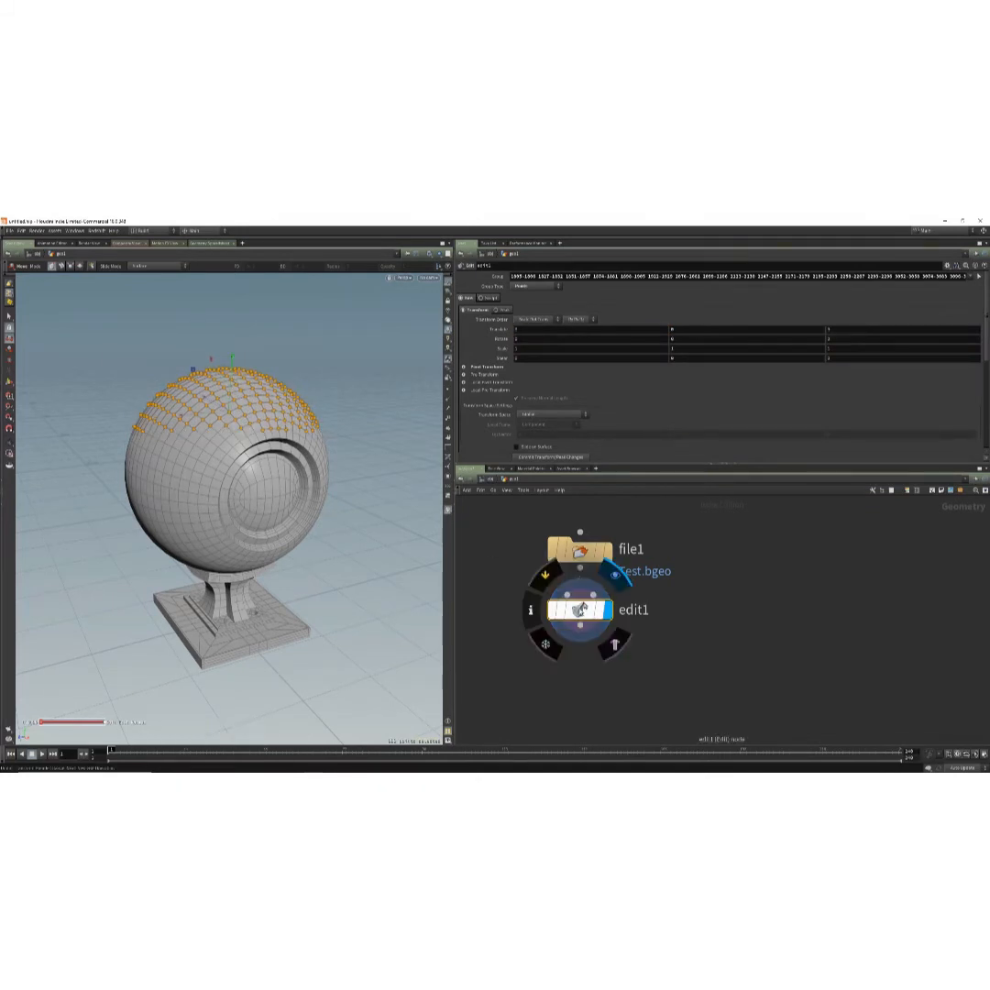
Delete the edit1 node below file1.
left_click_drag(582, 609, 582, 622)
scroll(204, 452, "up", 1)
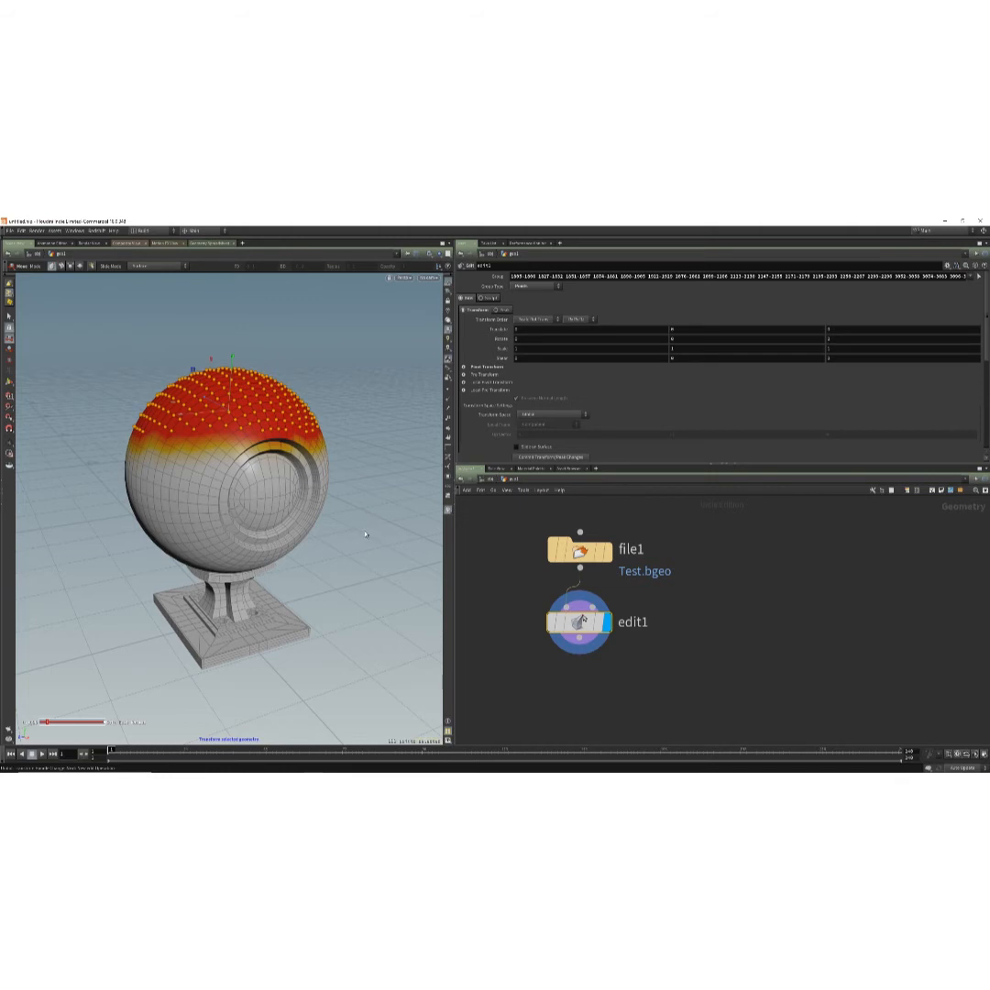
key("Delete")
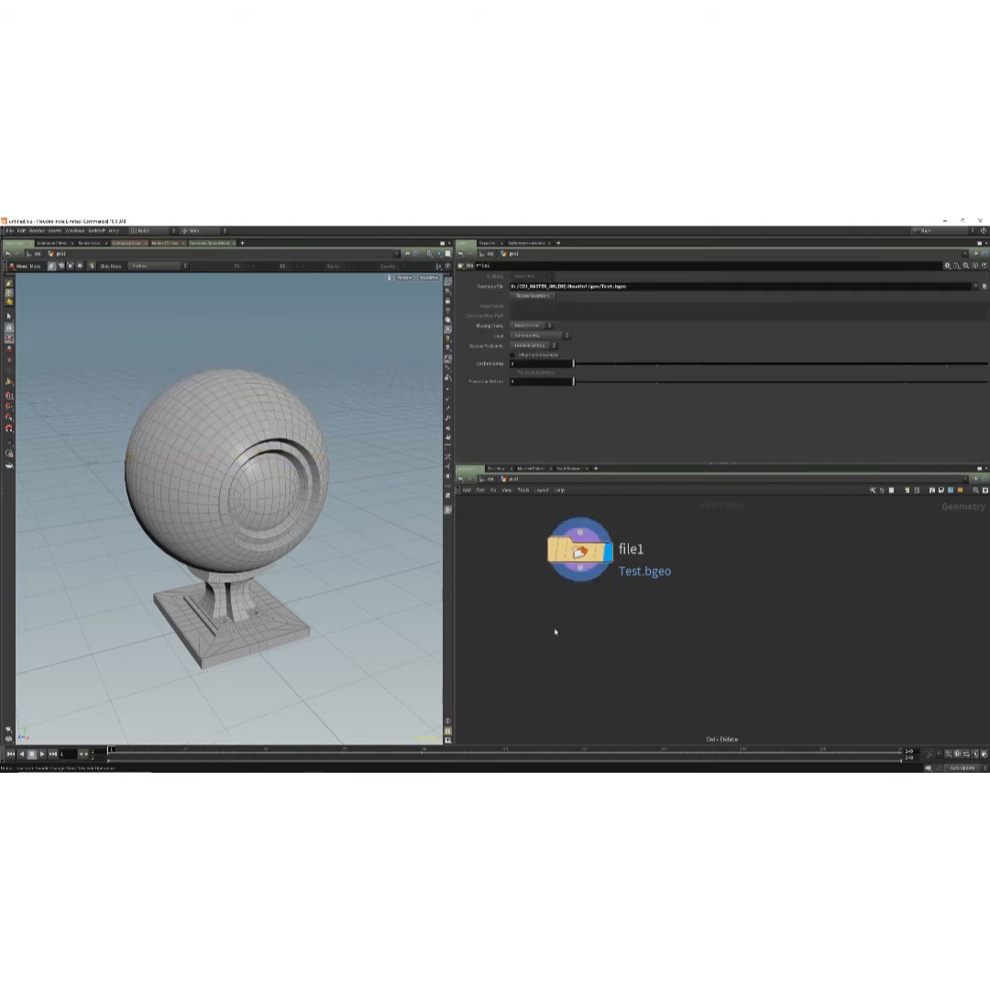
Examine the model in the right orthographic view and return to the perspective view.
middle_click_drag(318, 618, 324, 609, "alt")
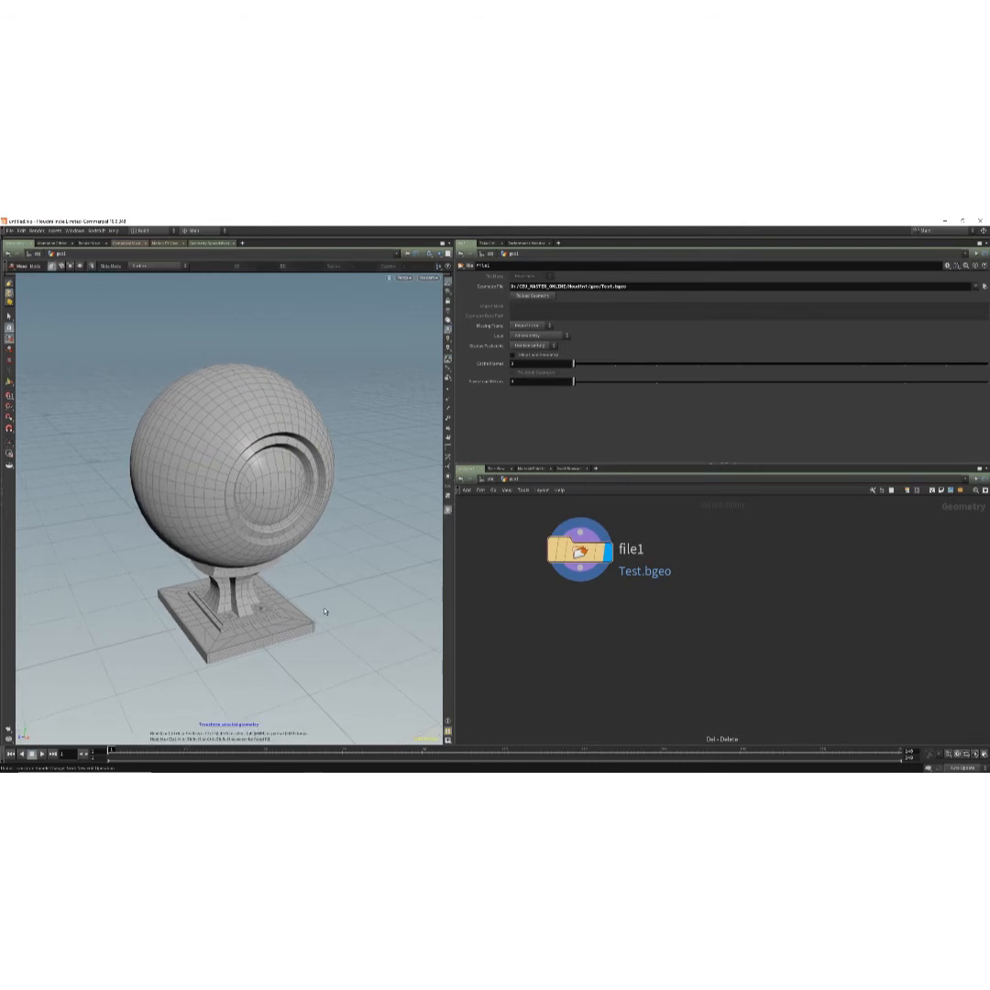
key("space+4")
right_click_drag(325, 612, 317, 554, "alt")
middle_click_drag(316, 554, 323, 685, "alt")
right_click_drag(323, 685, 369, 624, "alt")
middle_click_drag(324, 612, 338, 663, "alt")
middle_click_drag(579, 629, 566, 658)
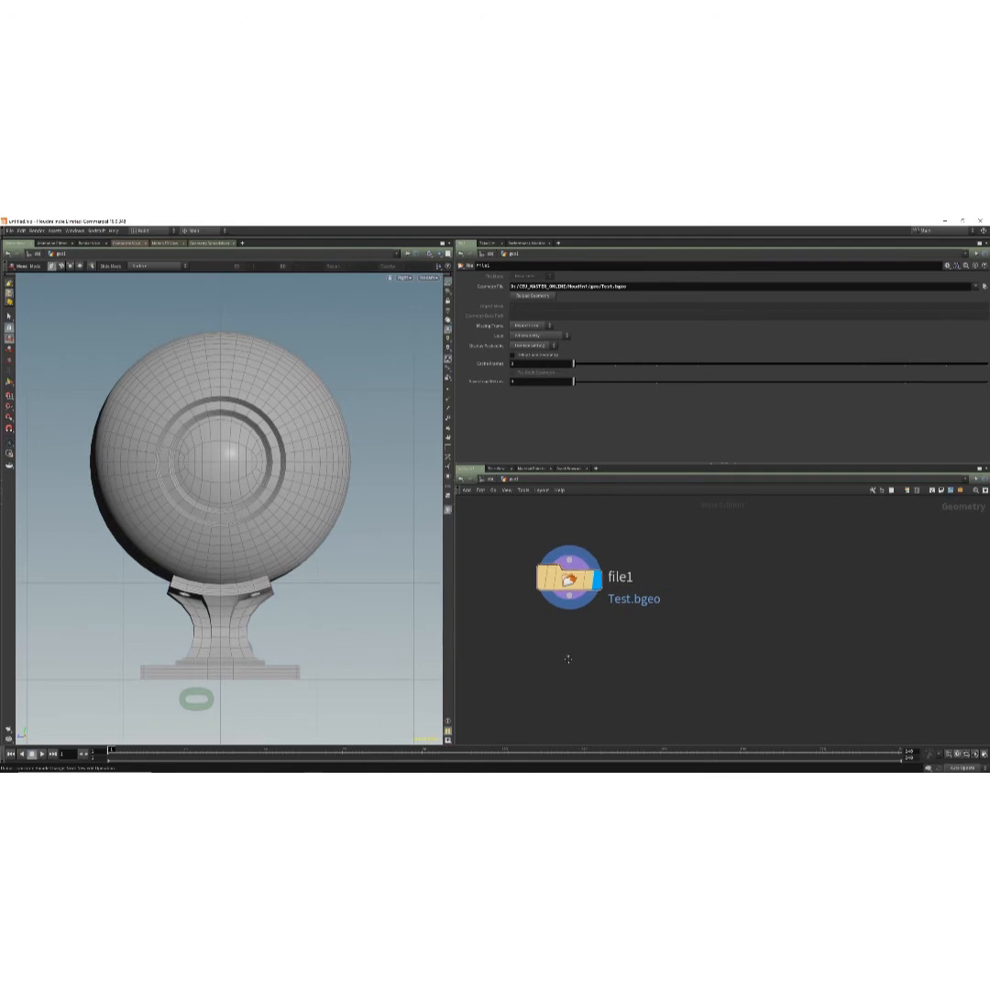
scroll(567, 636, "up", 2)
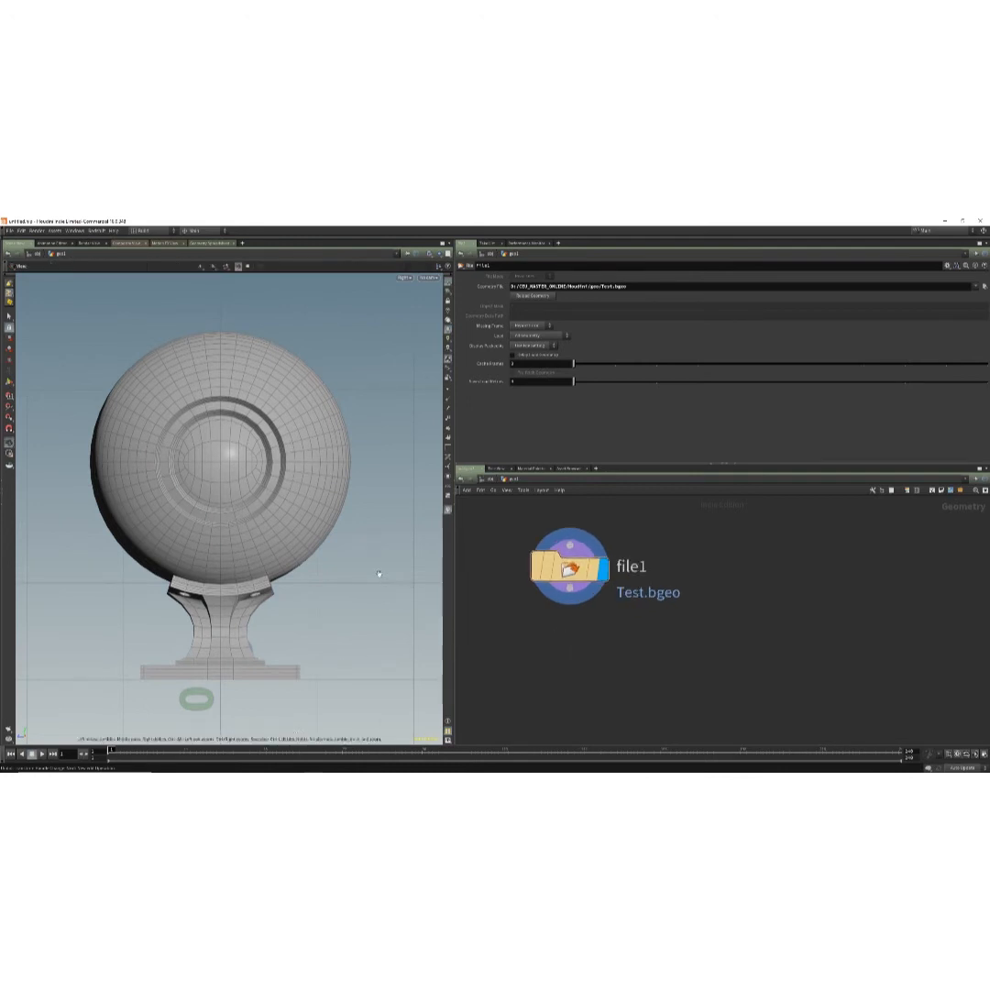
key("space+1")
Open the file1 node's information window, pin it, and place it between the viewport and the node to read its geometry statistics.
mouse_move(605, 582)
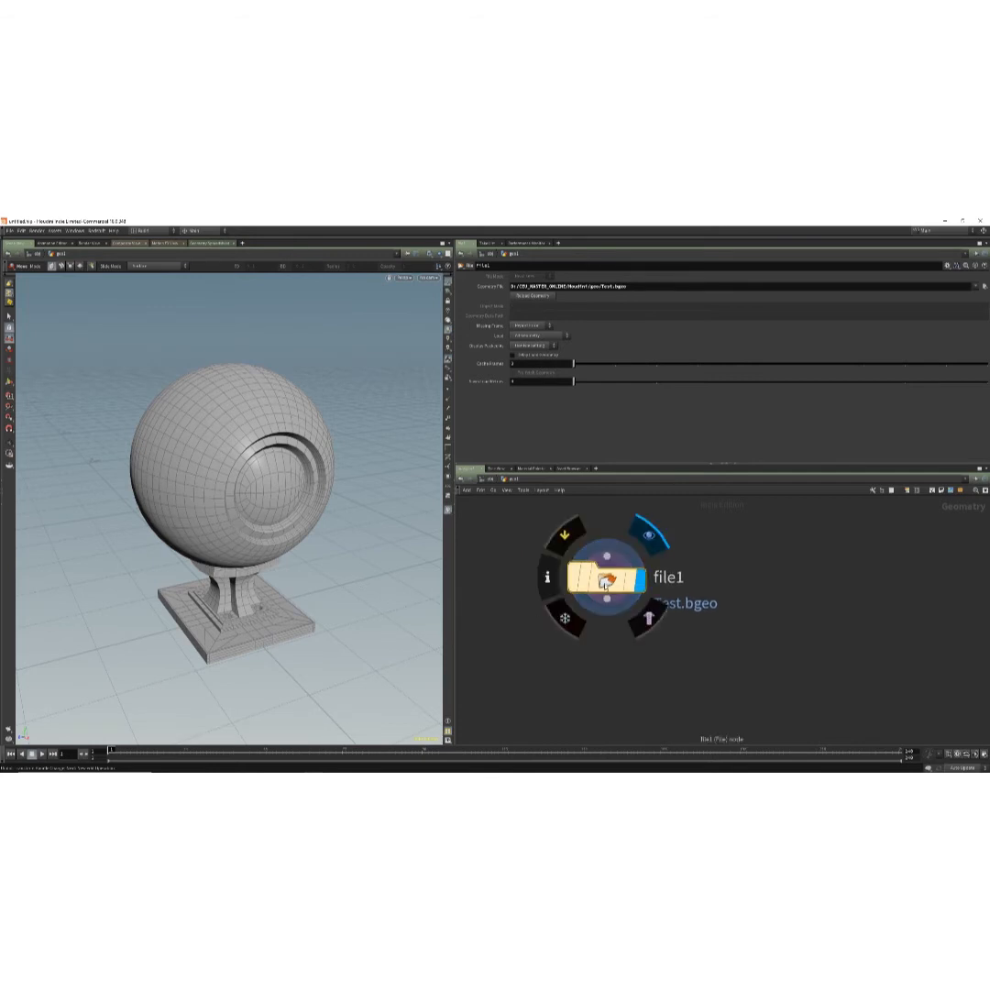
left_click_drag(605, 586, 607, 598)
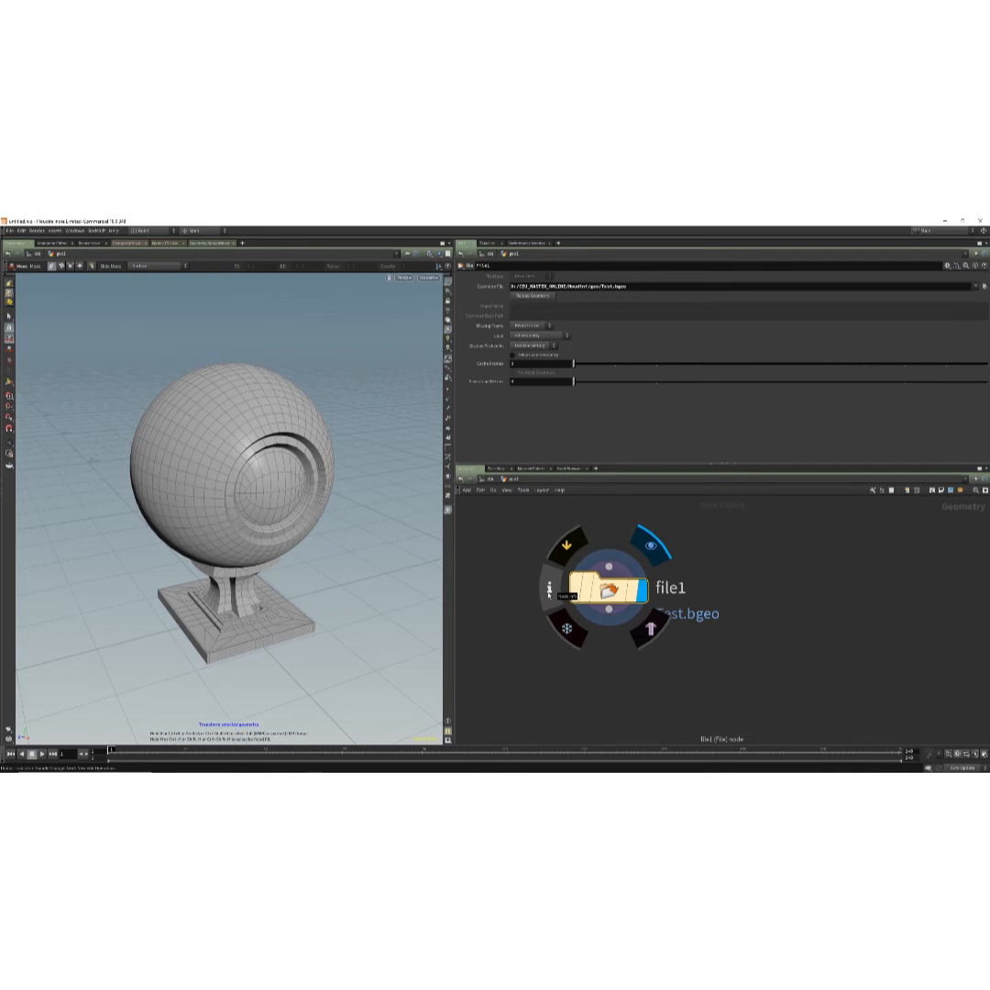
left_click(549, 590)
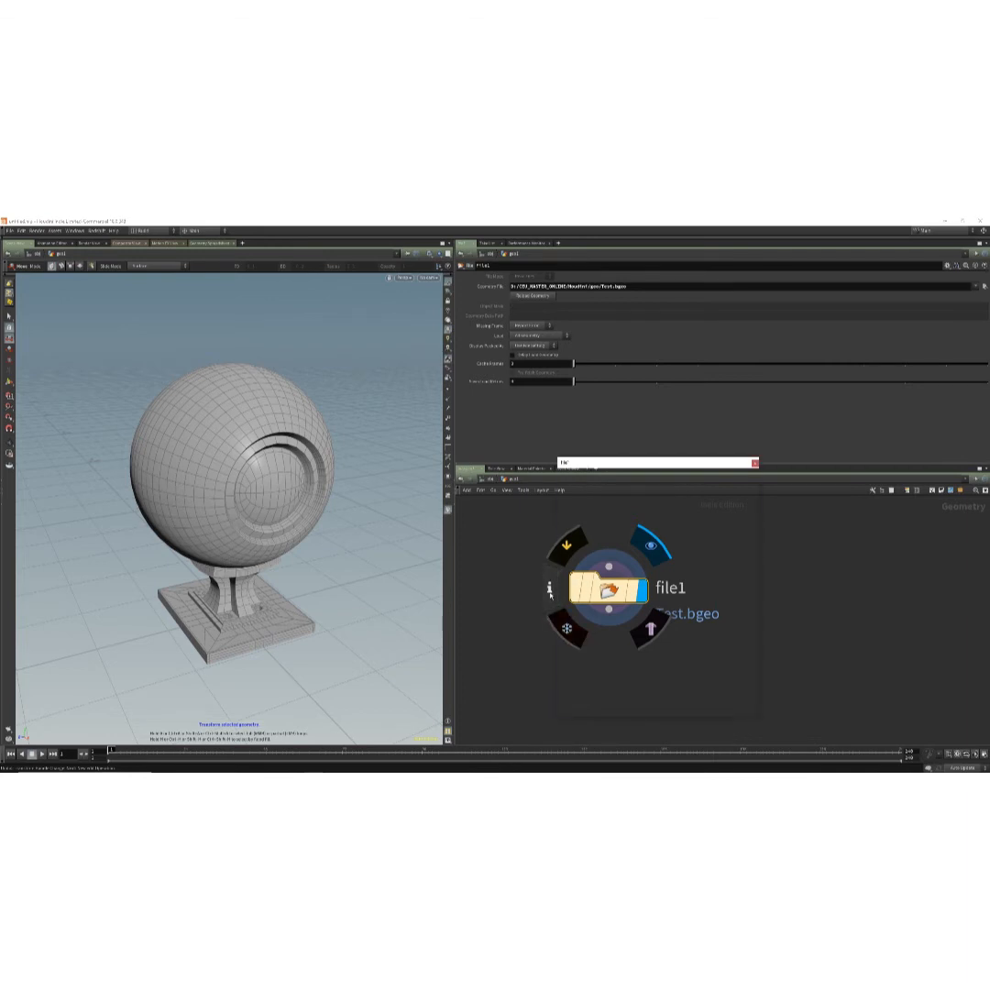
left_click_drag(644, 468, 460, 458)
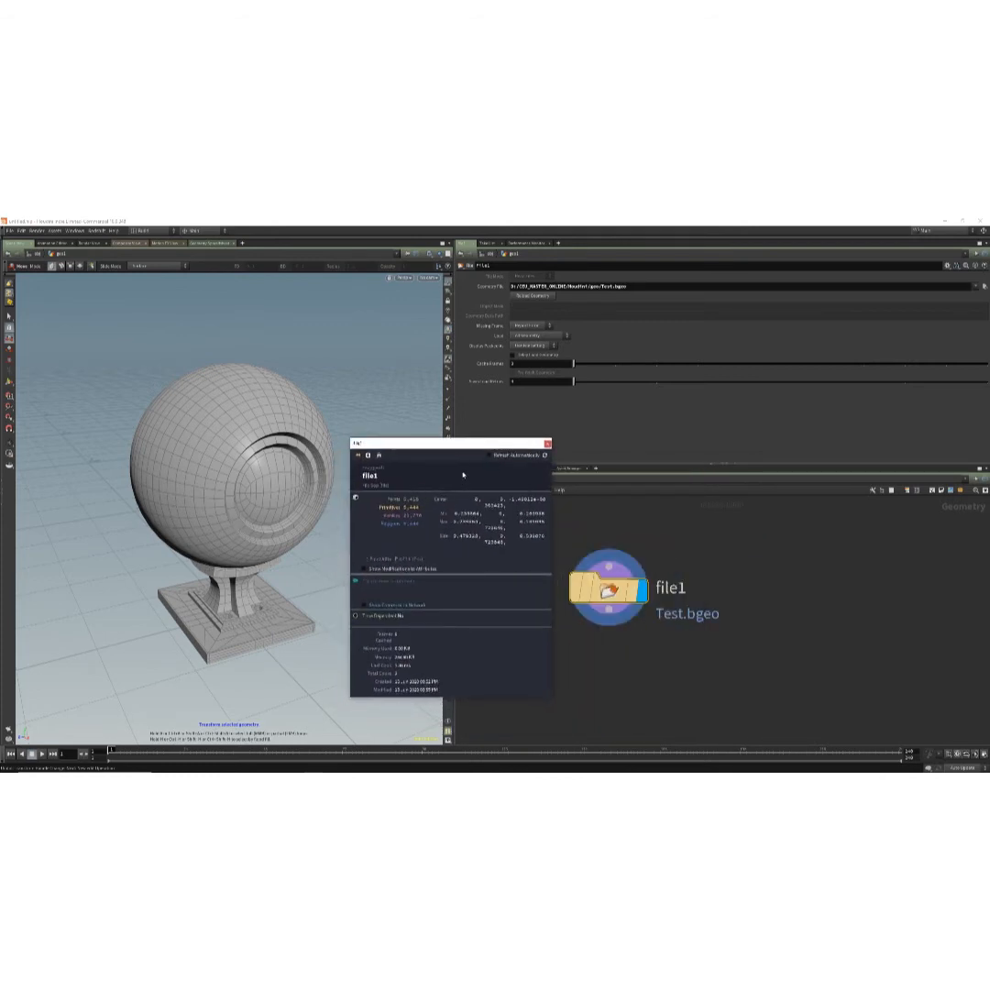
left_click(358, 456)
left_click_drag(403, 445, 384, 365)
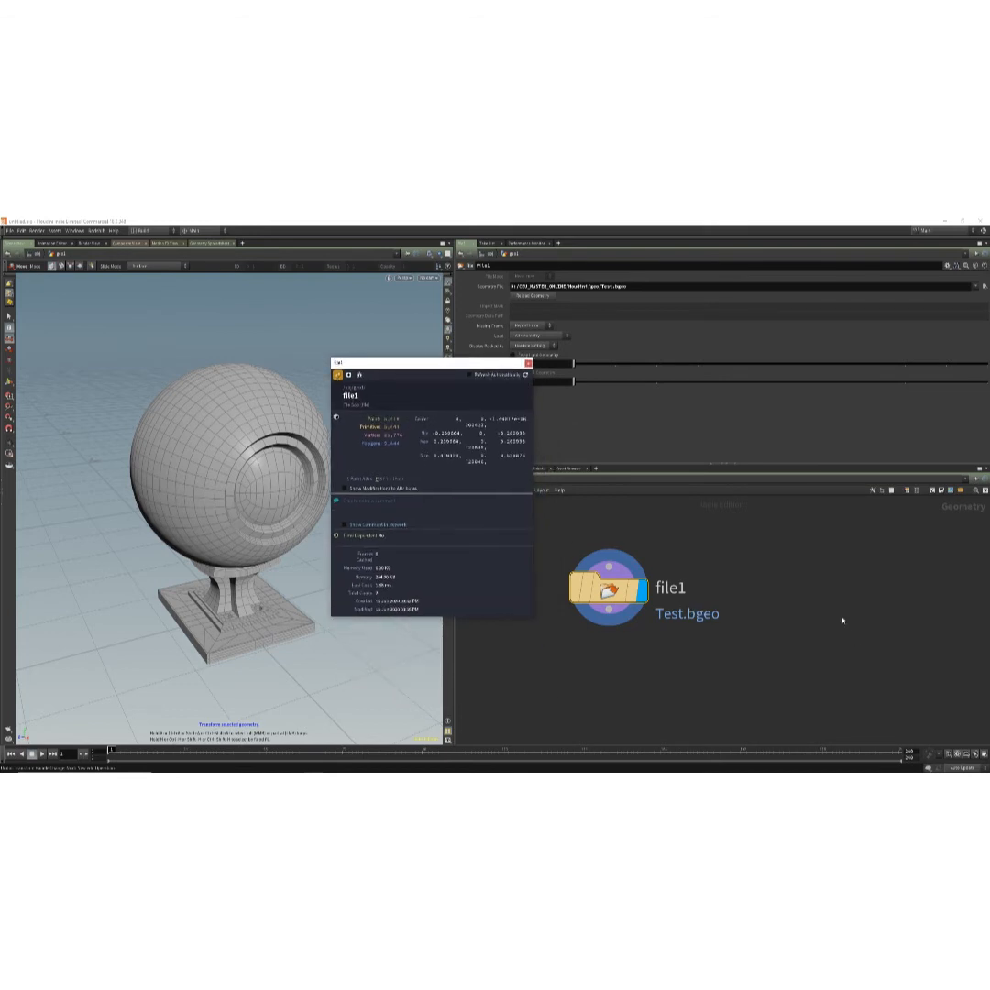
left_click_drag(463, 363, 474, 398)
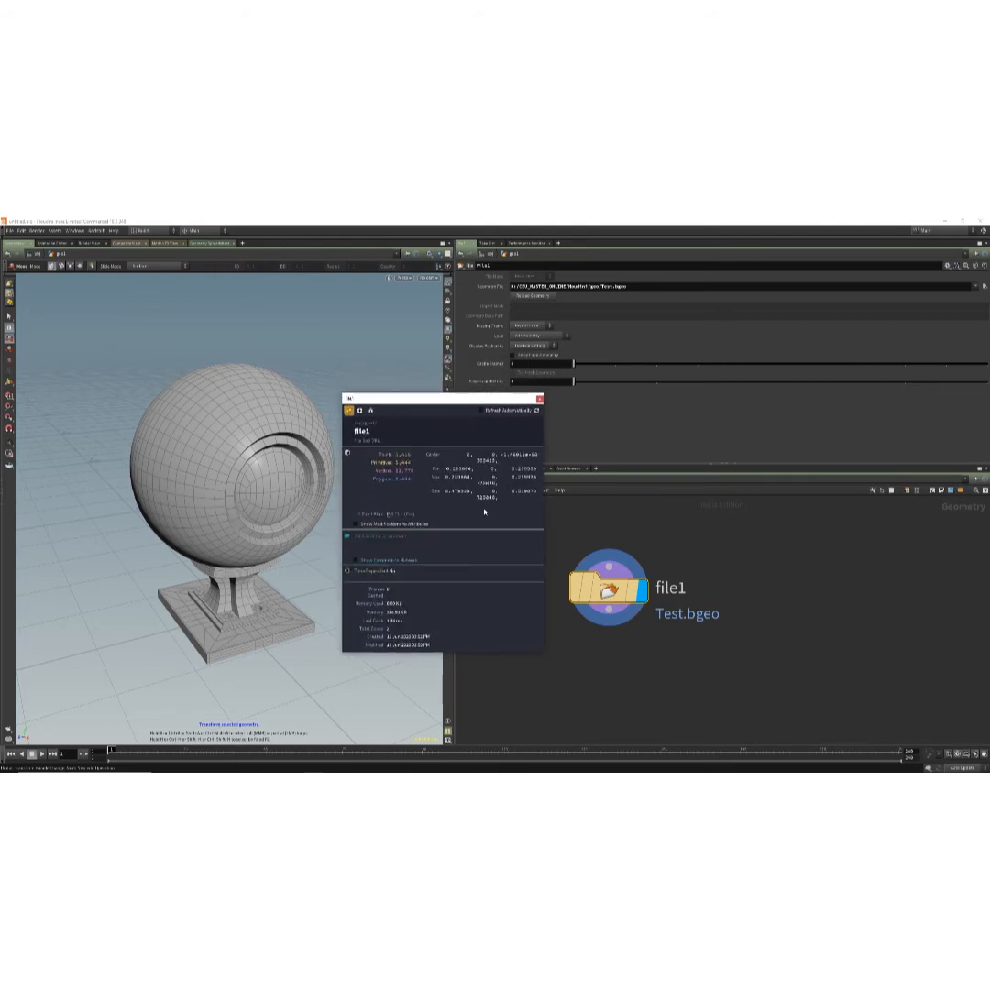
mouse_move(607, 591)
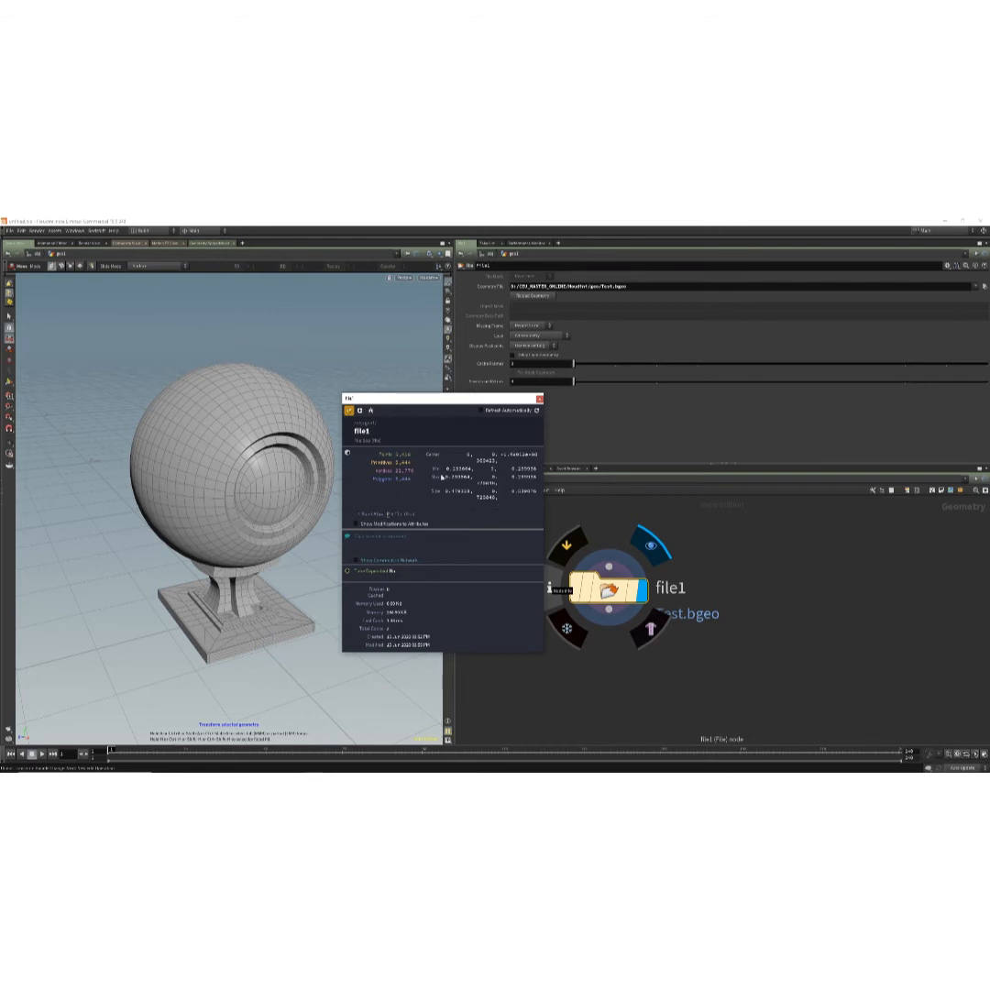
Widen the information window, give file1 the comment "Mi objeto" and show that comment in the network.
left_click_drag(543, 514, 577, 514)
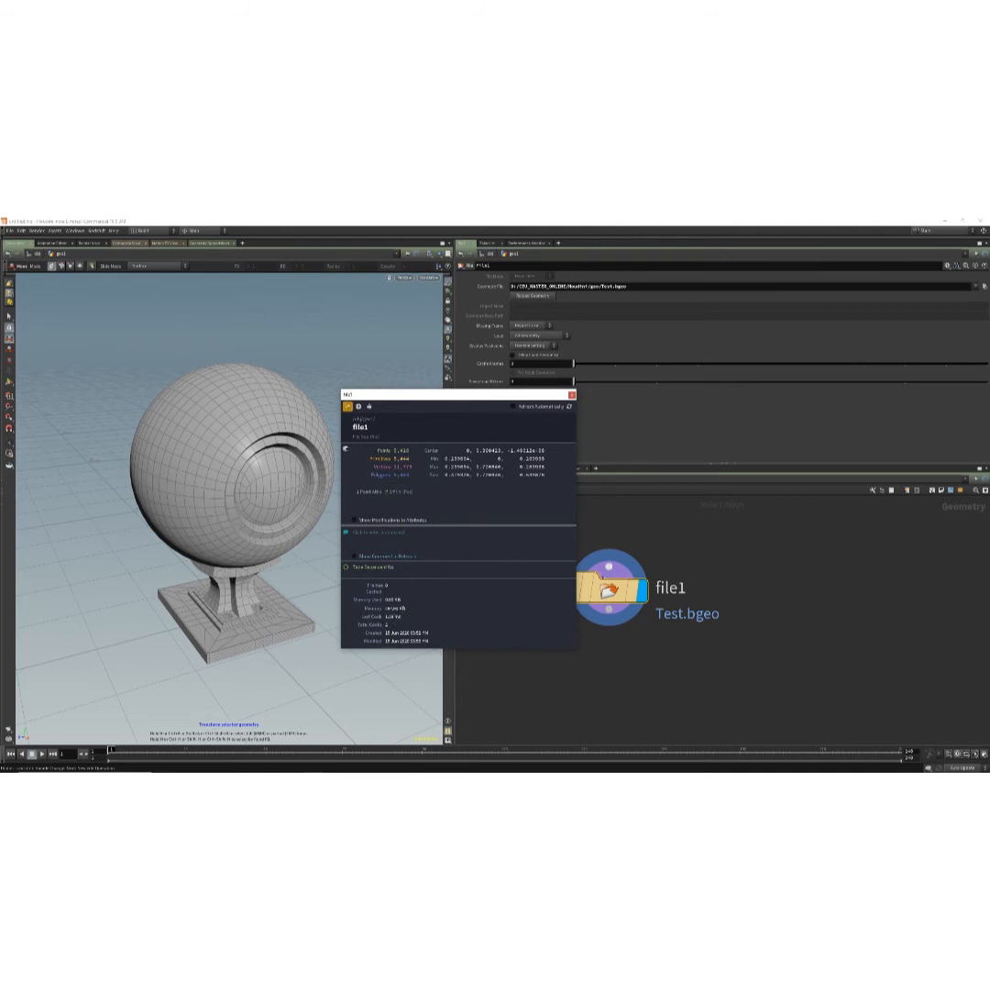
mouse_move(618, 605)
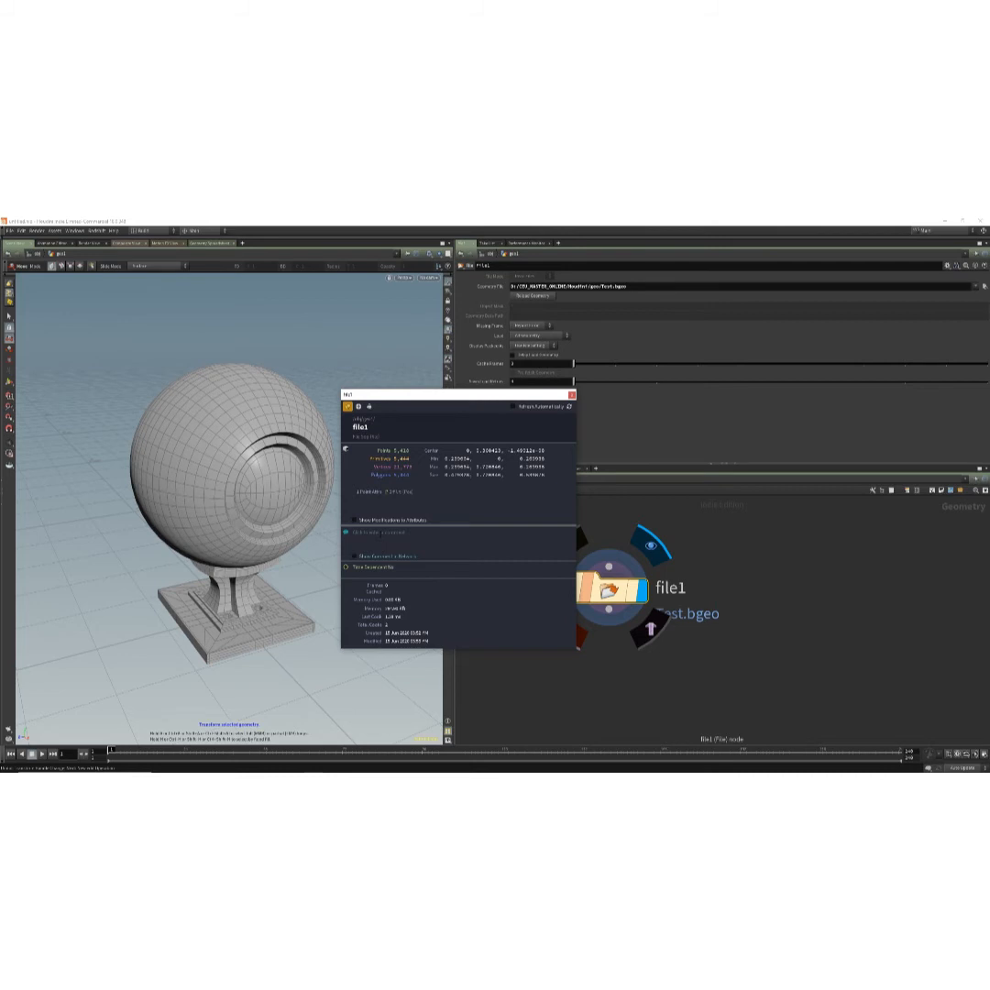
type("Visible")
left_click(358, 557)
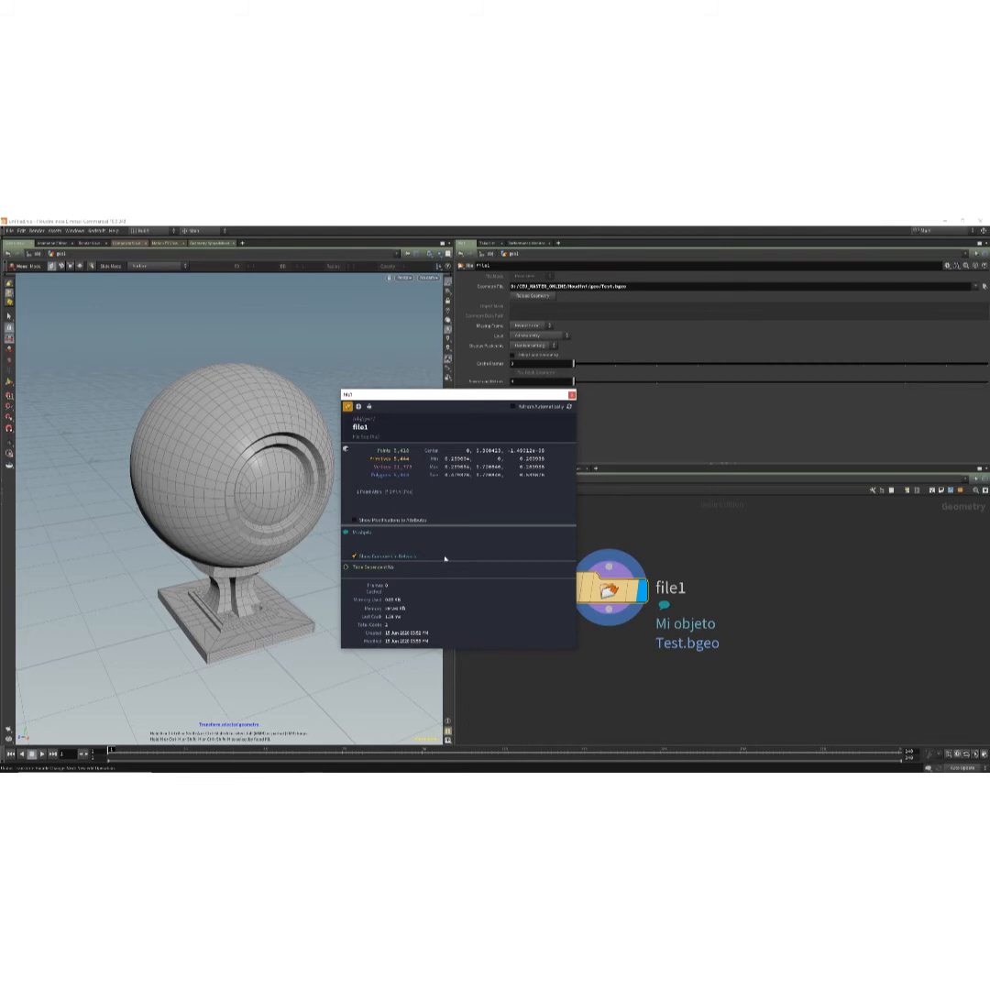
Uncover the file1 node, hide its comment in the network and close the information window.
left_click_drag(489, 395, 415, 426)
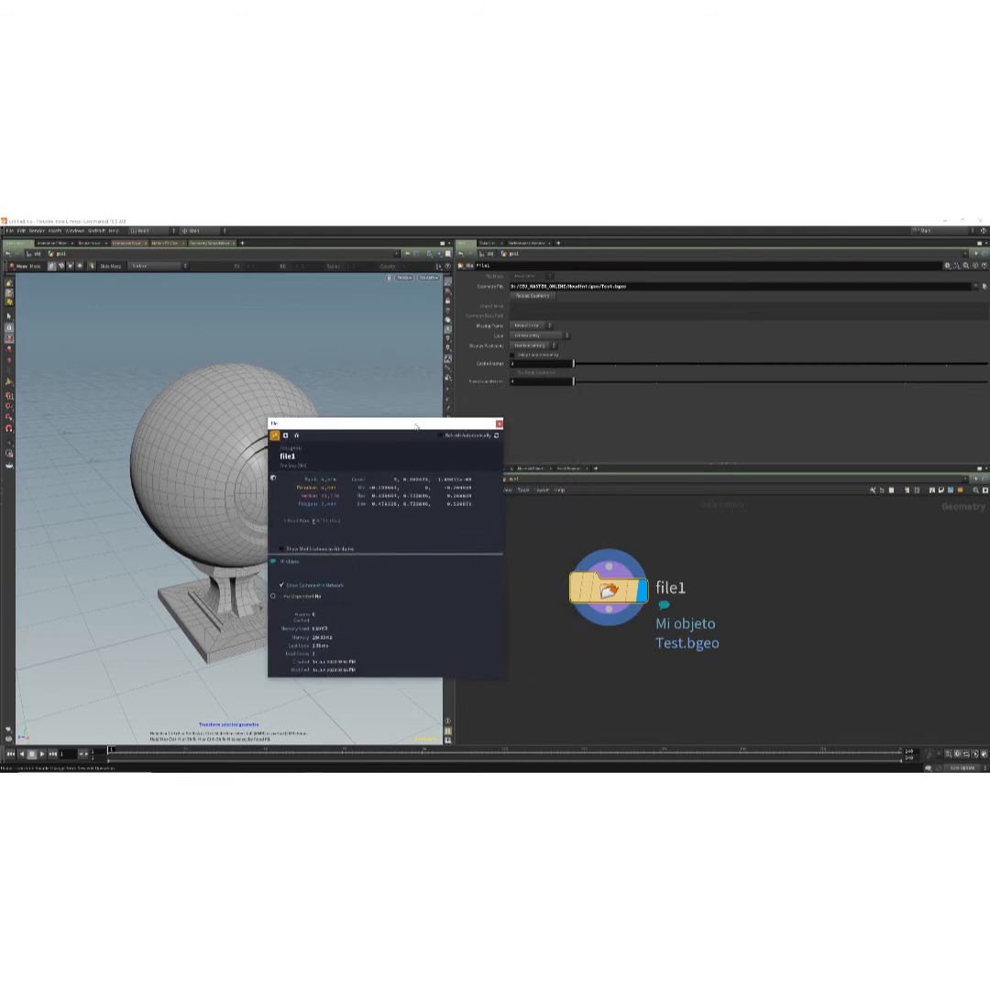
left_click(283, 586)
left_click(500, 426)
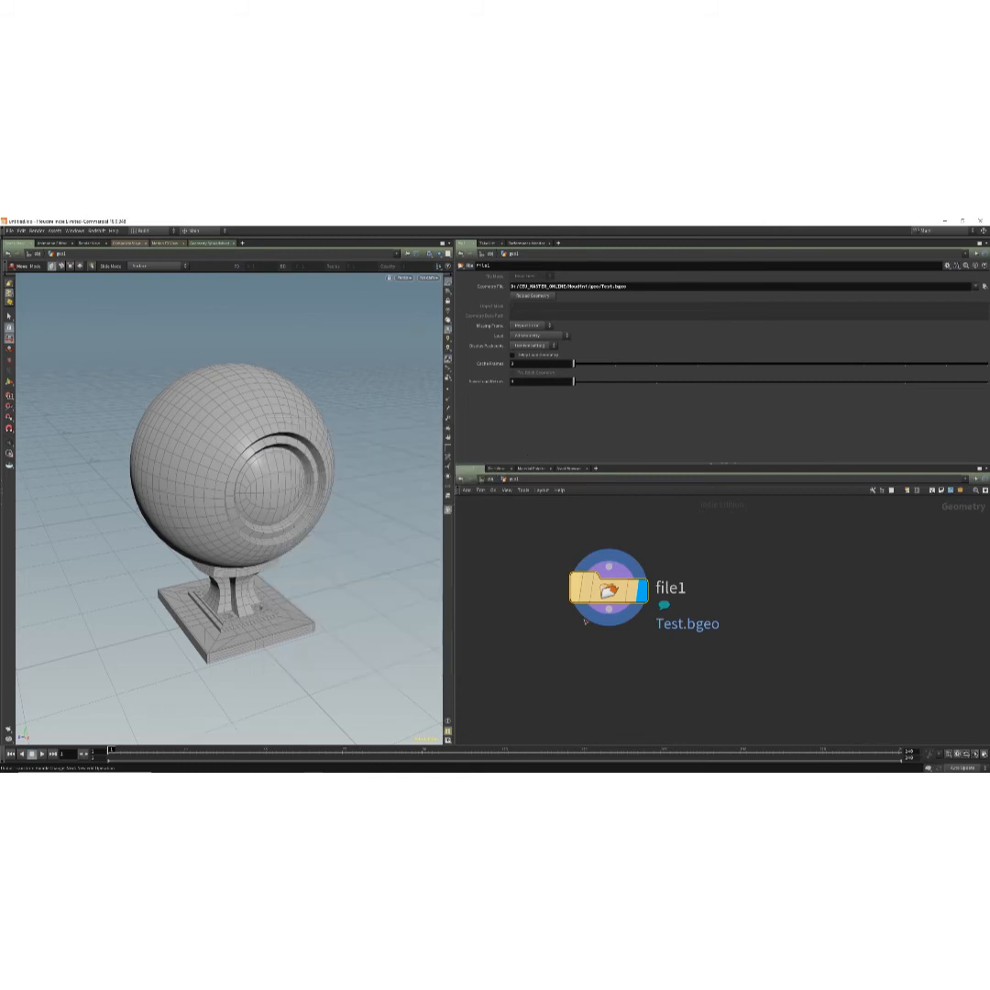
Add a sticky note beside the file1 node with the text "Este es mi objeto".
middle_click_drag(599, 665, 559, 654)
middle_click_drag(648, 637, 663, 654)
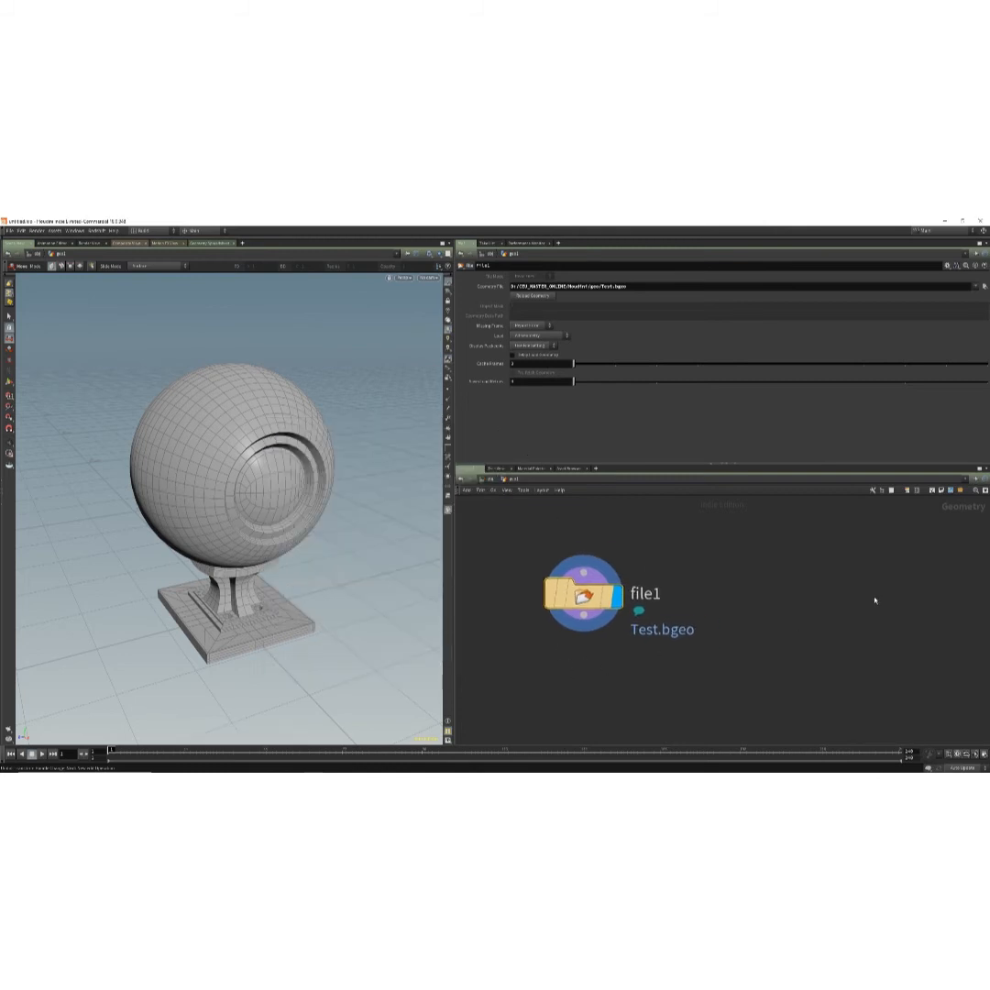
left_click(941, 491)
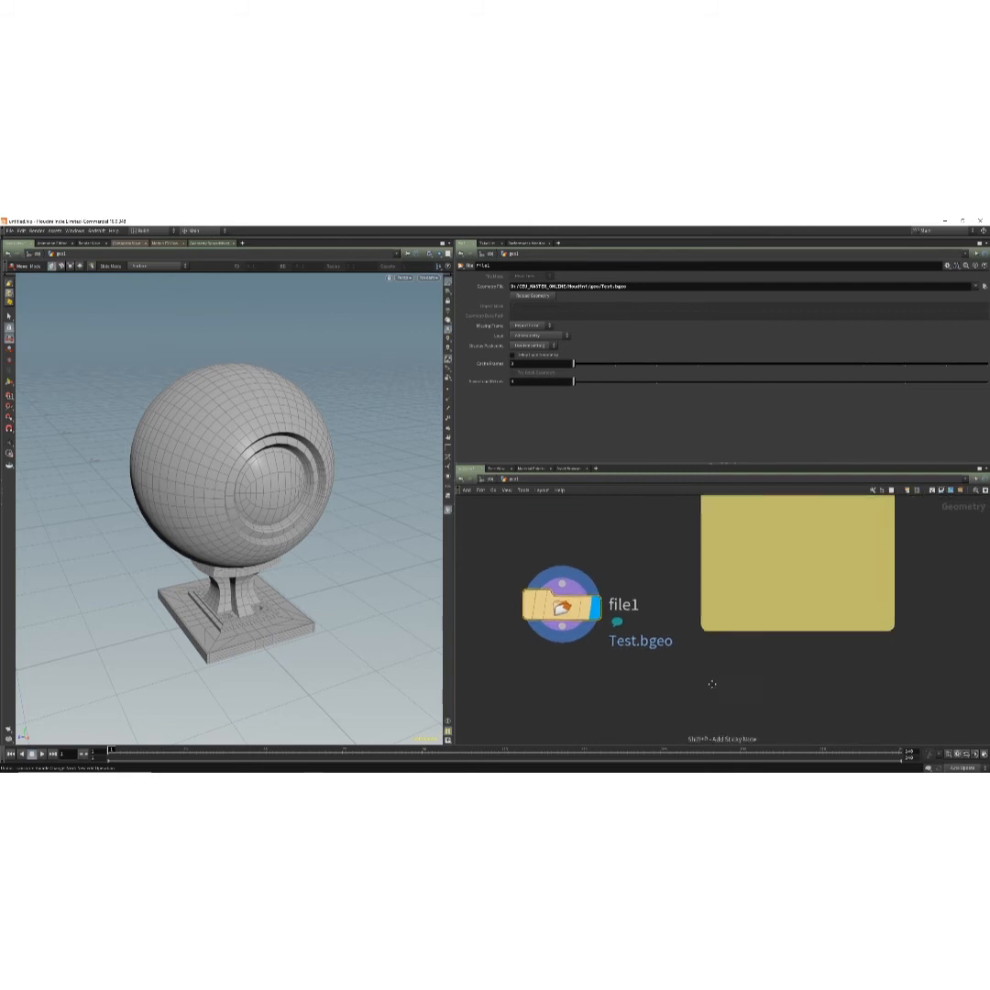
scroll(712, 684, "down", 3)
left_click_drag(731, 552, 724, 619)
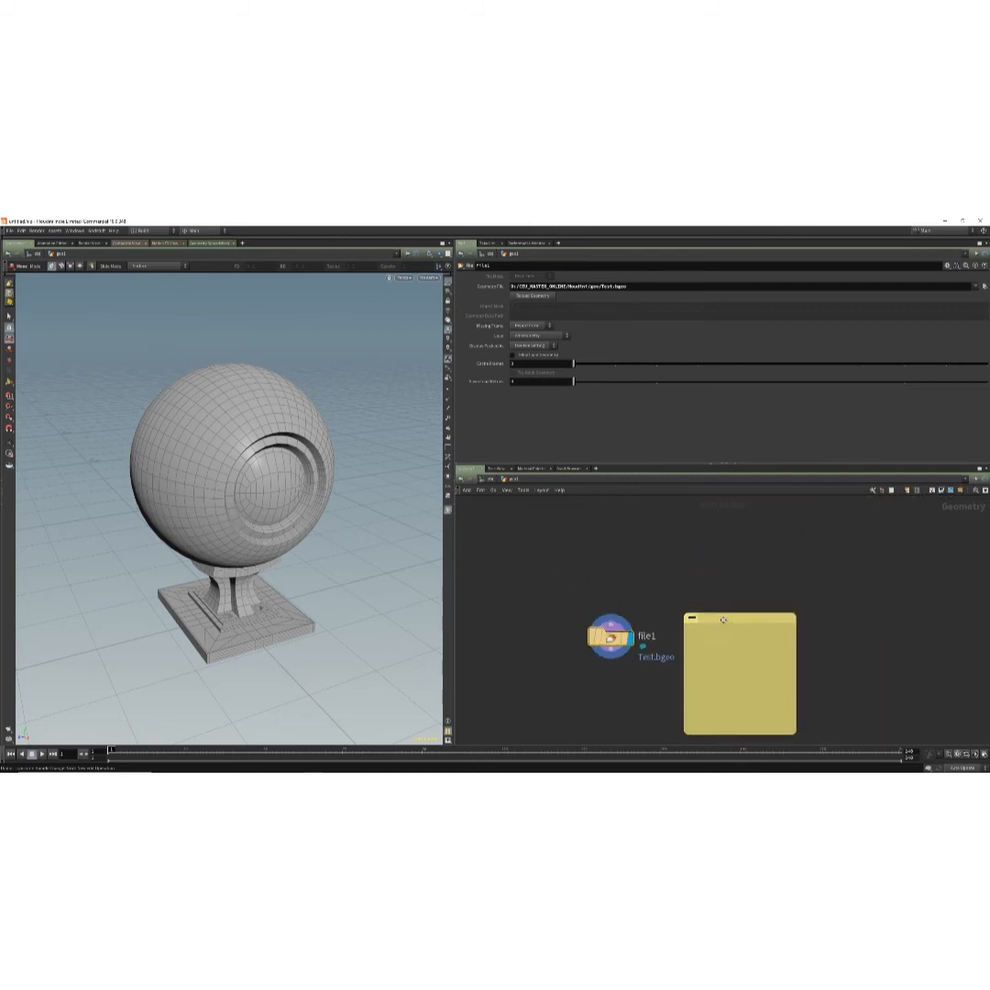
scroll(712, 597, "up", 3)
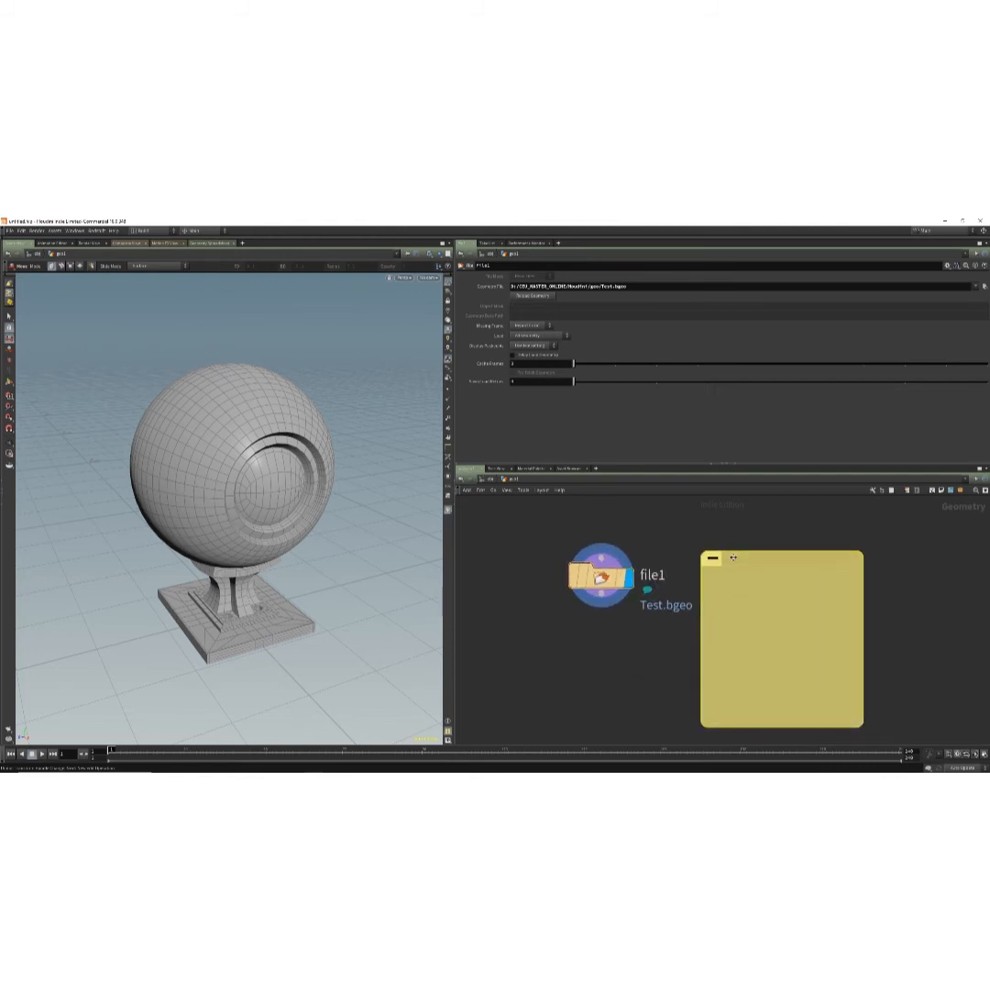
left_click(720, 583)
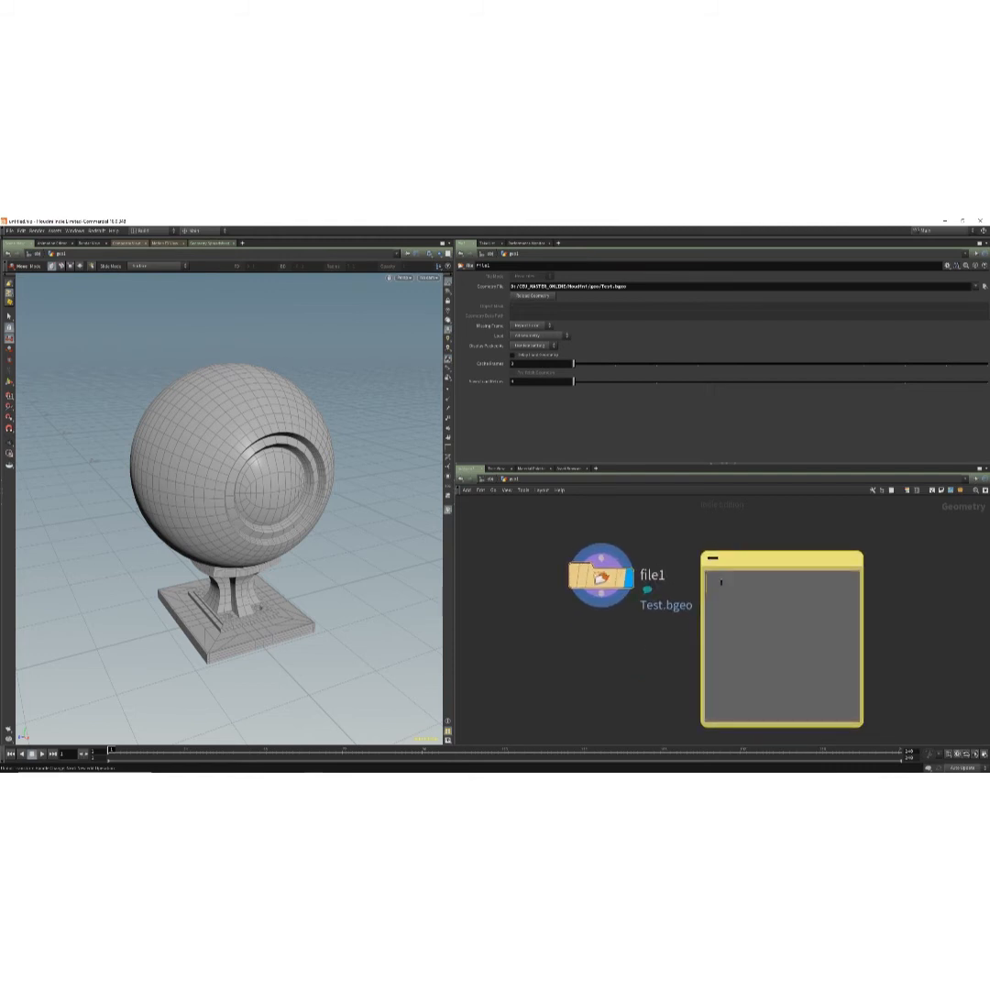
type("Este es mi objeto")
left_click(645, 670)
middle_click_drag(644, 671, 646, 658)
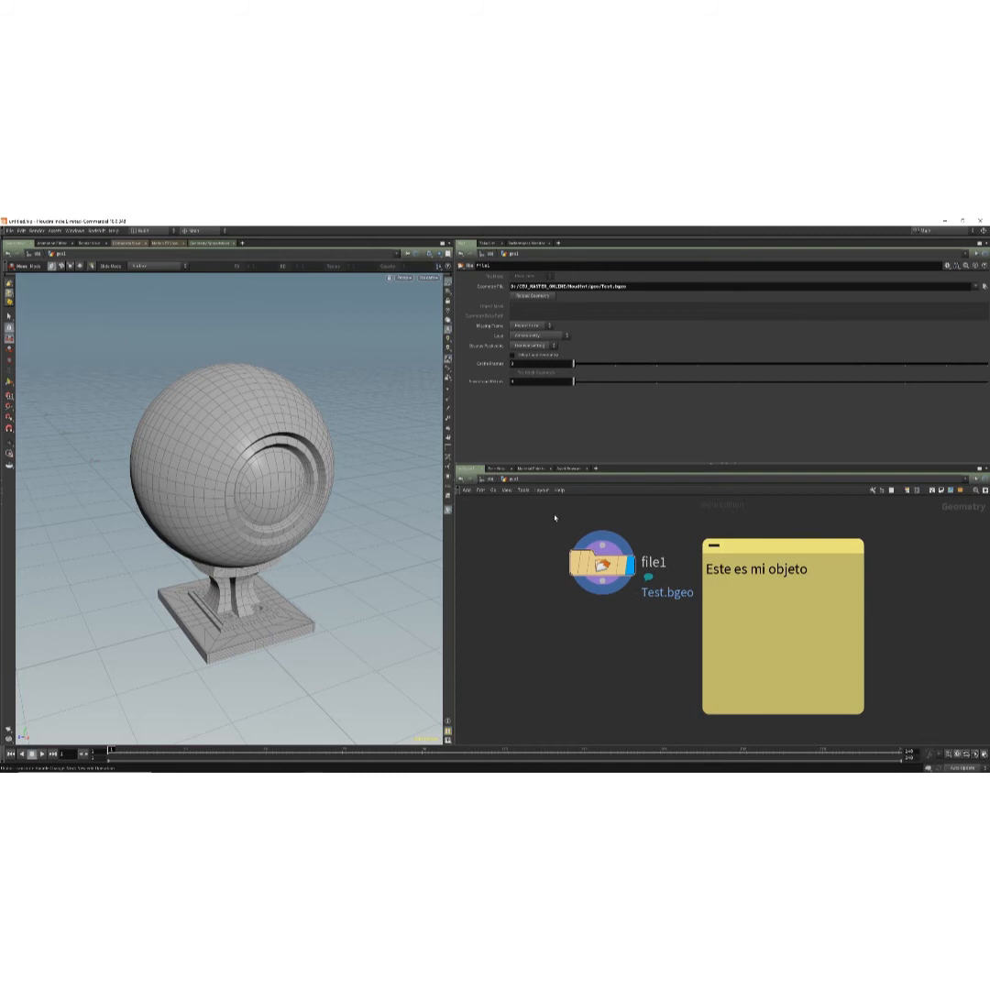
Collapse the sticky note to its title bar and expand it again.
scroll(588, 668, "down", 3)
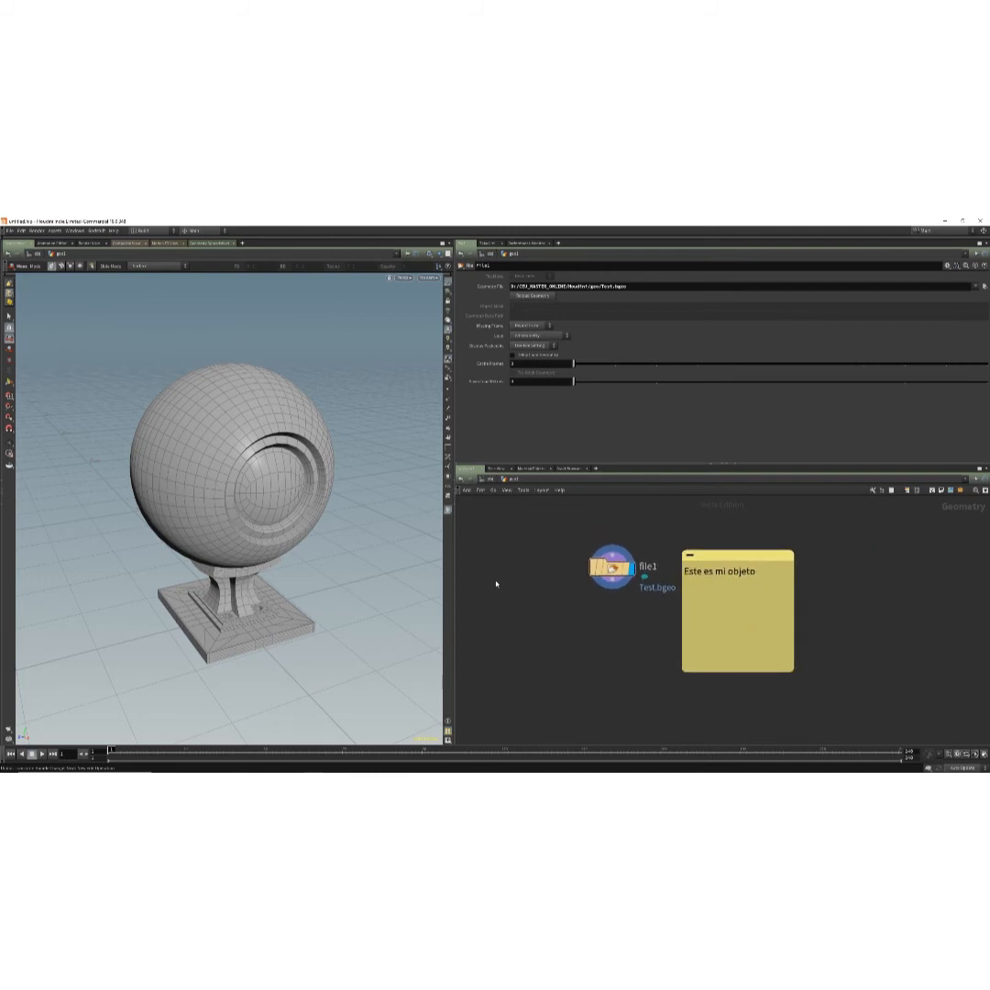
mouse_move(598, 575)
scroll(567, 674, "up", 2)
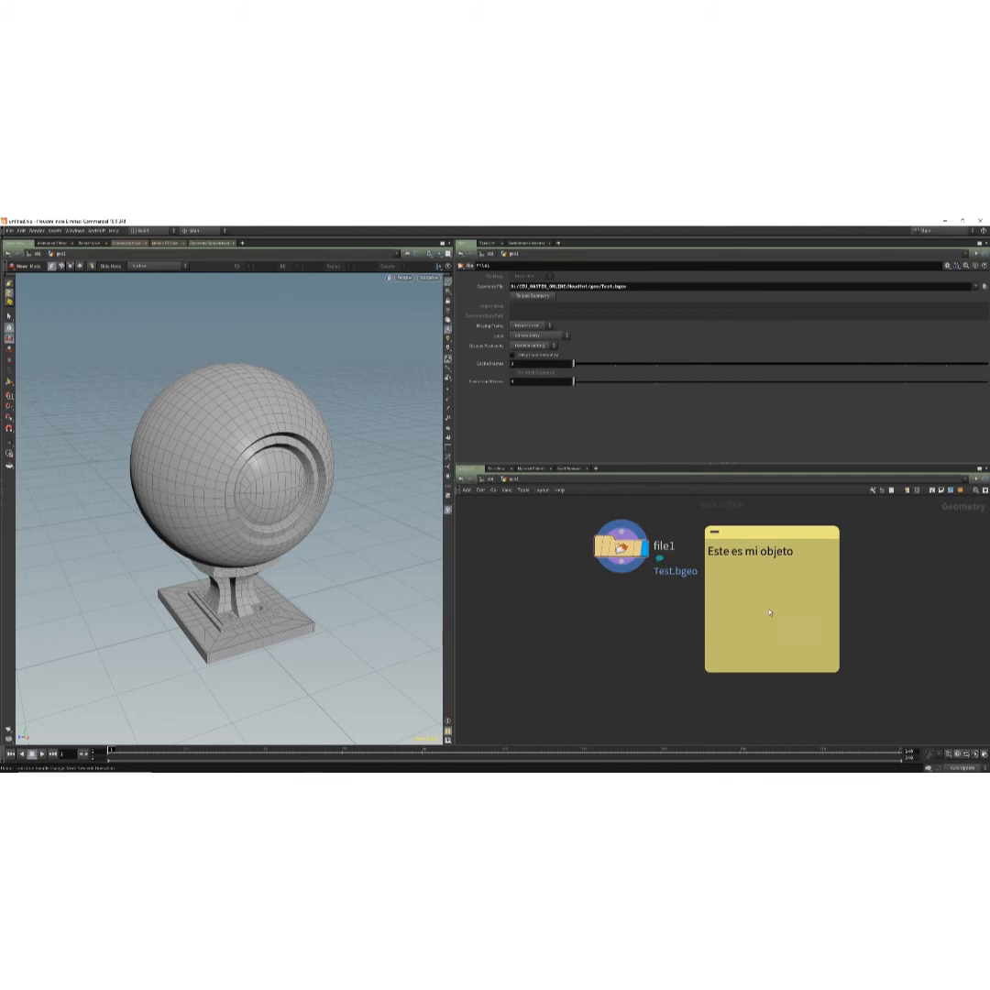
left_click(714, 532)
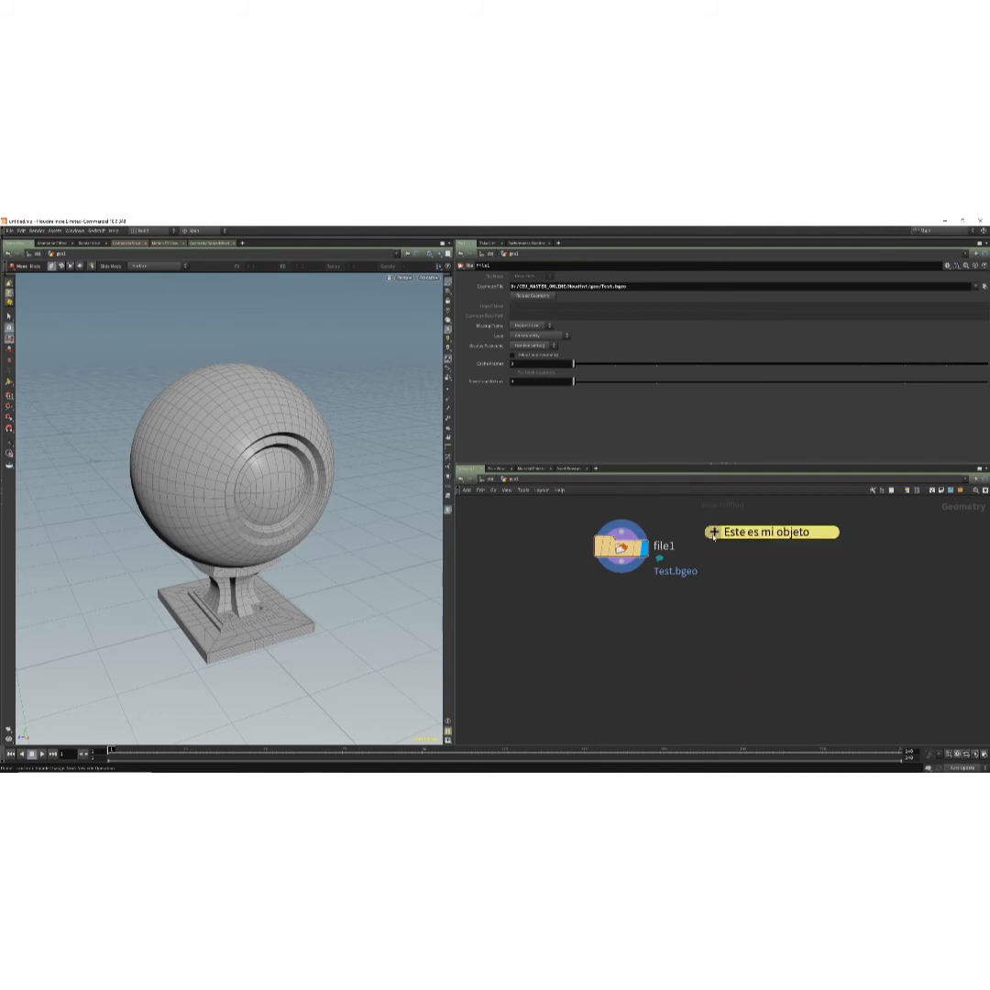
left_click(715, 531)
scroll(614, 670, "down", 1)
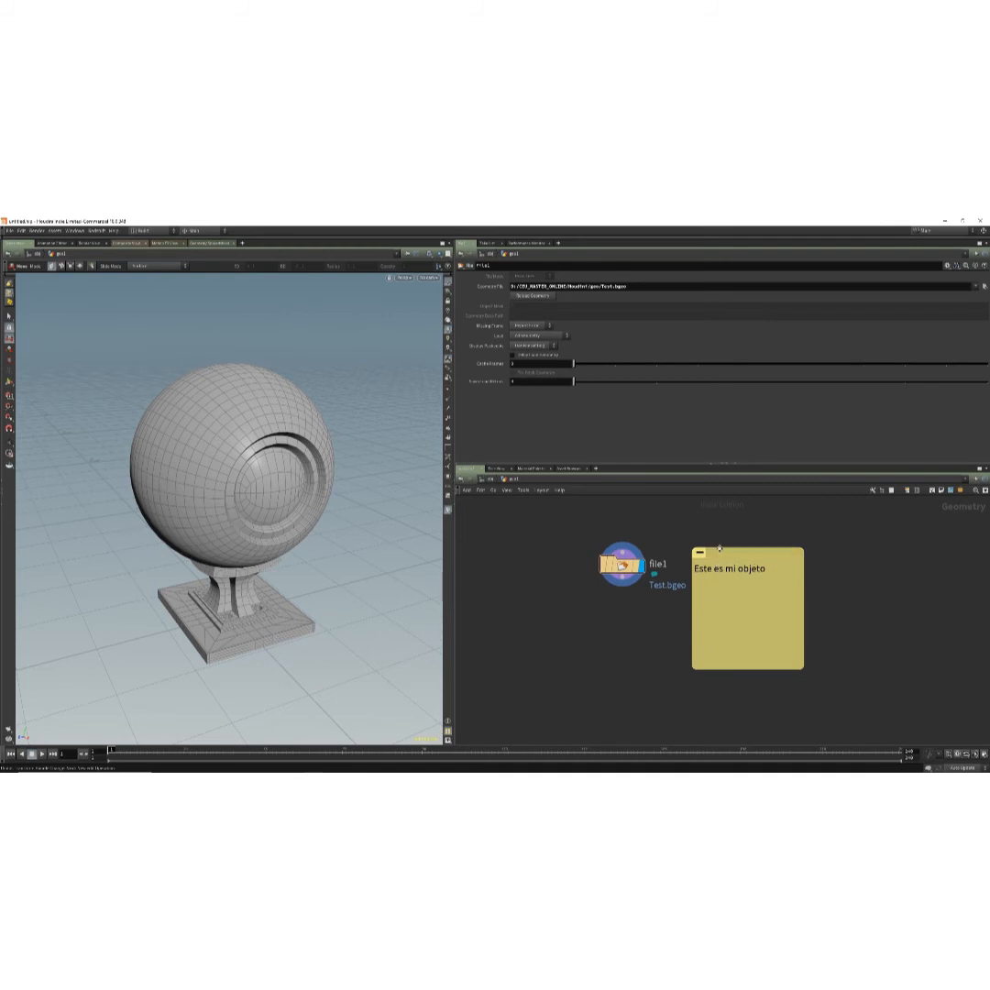
Move the sticky note farther away from the file1 node.
left_click_drag(718, 561, 732, 562)
middle_click_drag(655, 645, 639, 649)
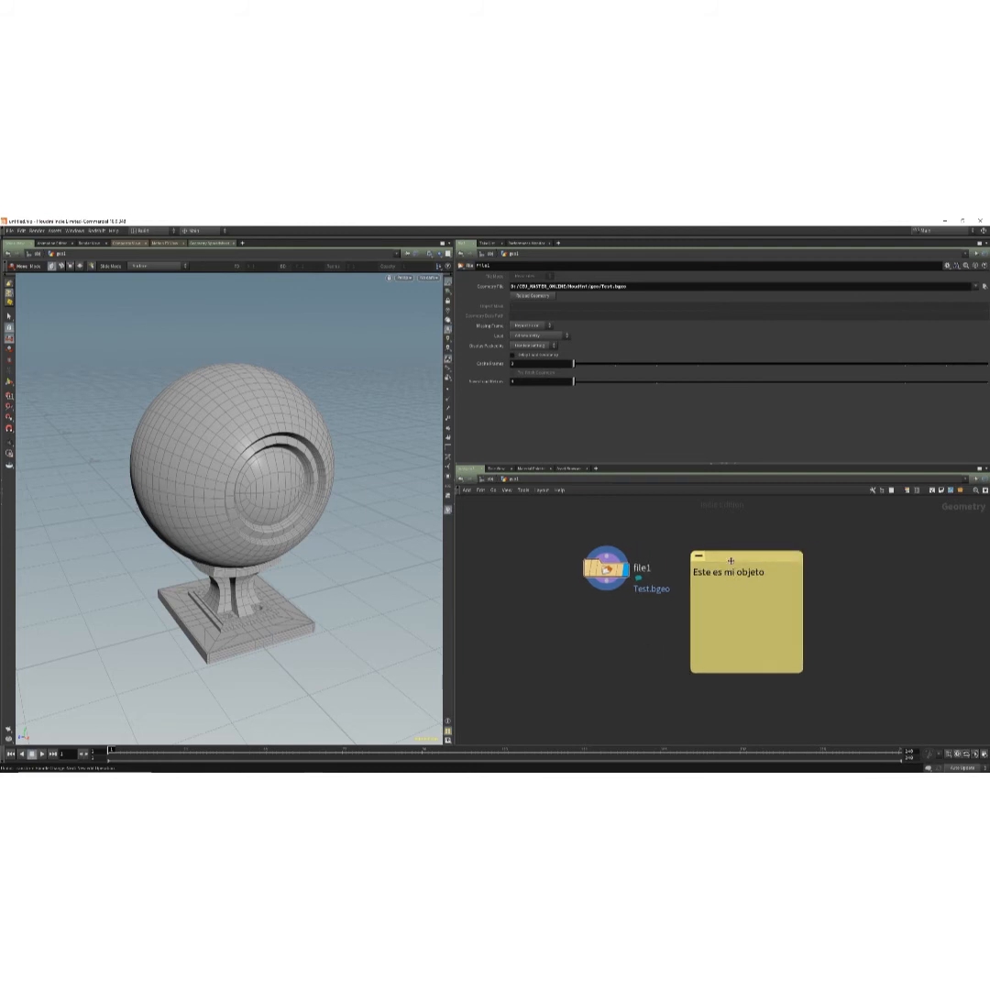
left_click_drag(731, 560, 734, 561)
middle_click_drag(618, 661, 623, 669)
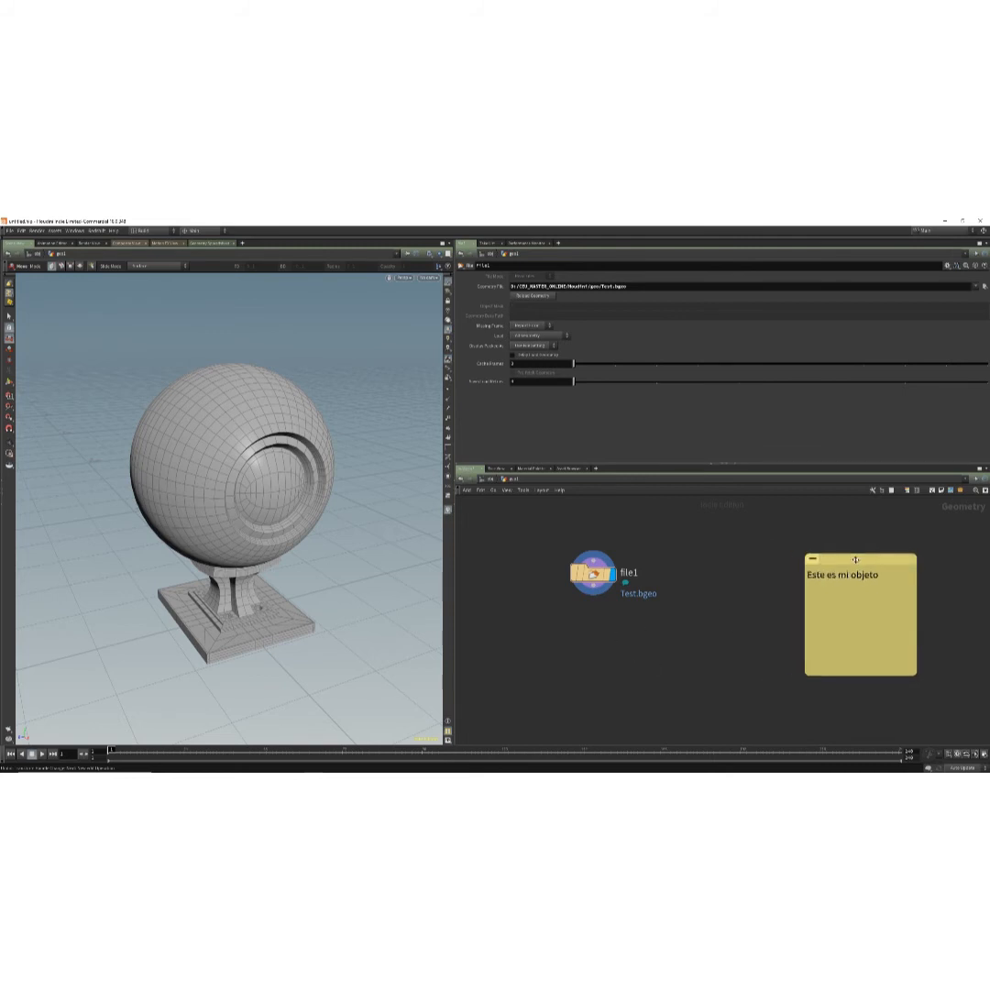
Go up to the object level and duplicate the geo1 node beside the original.
mouse_move(560, 581)
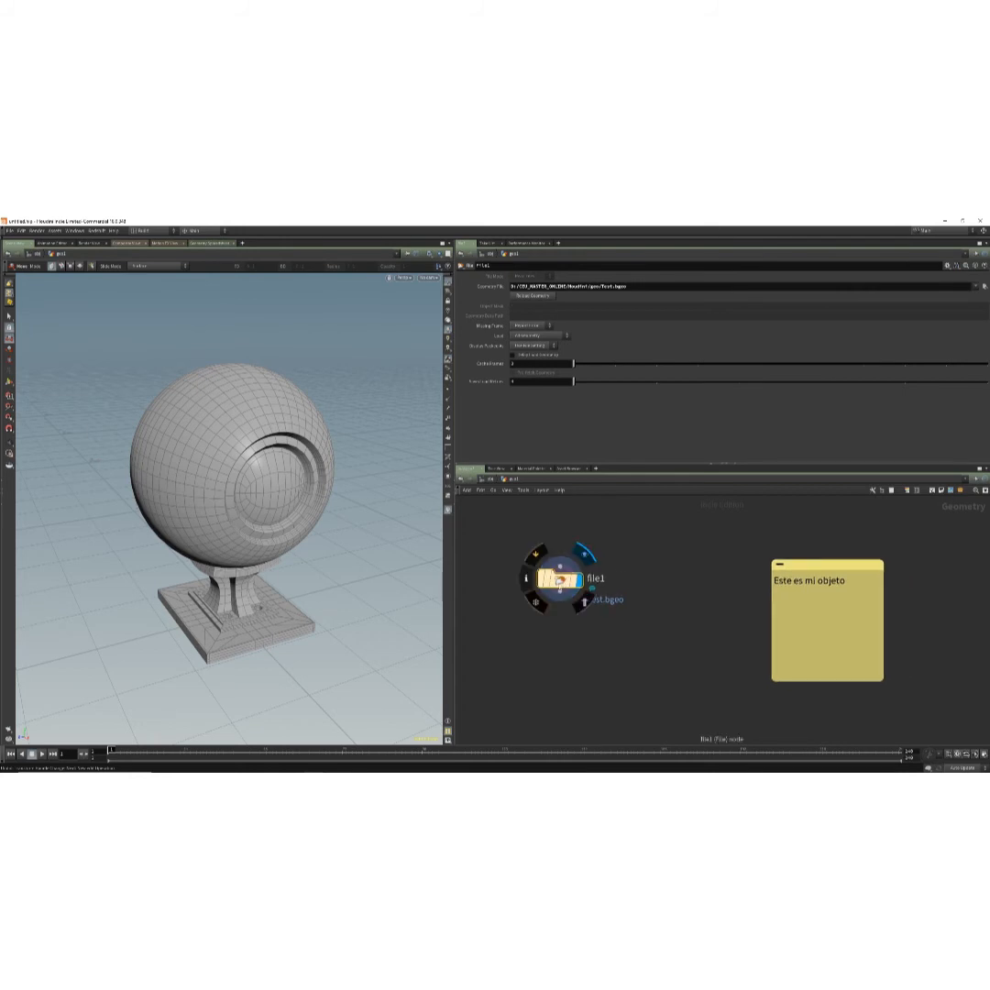
key("u")
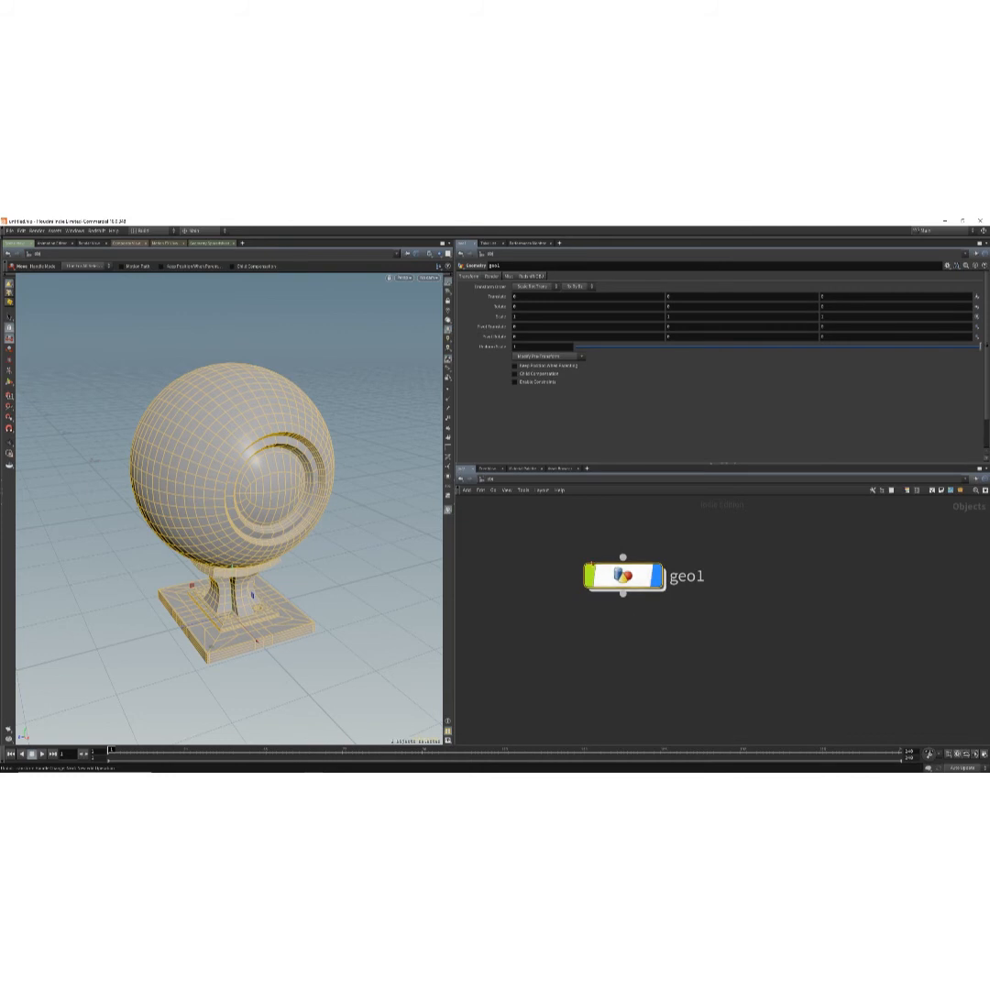
double_click(623, 575)
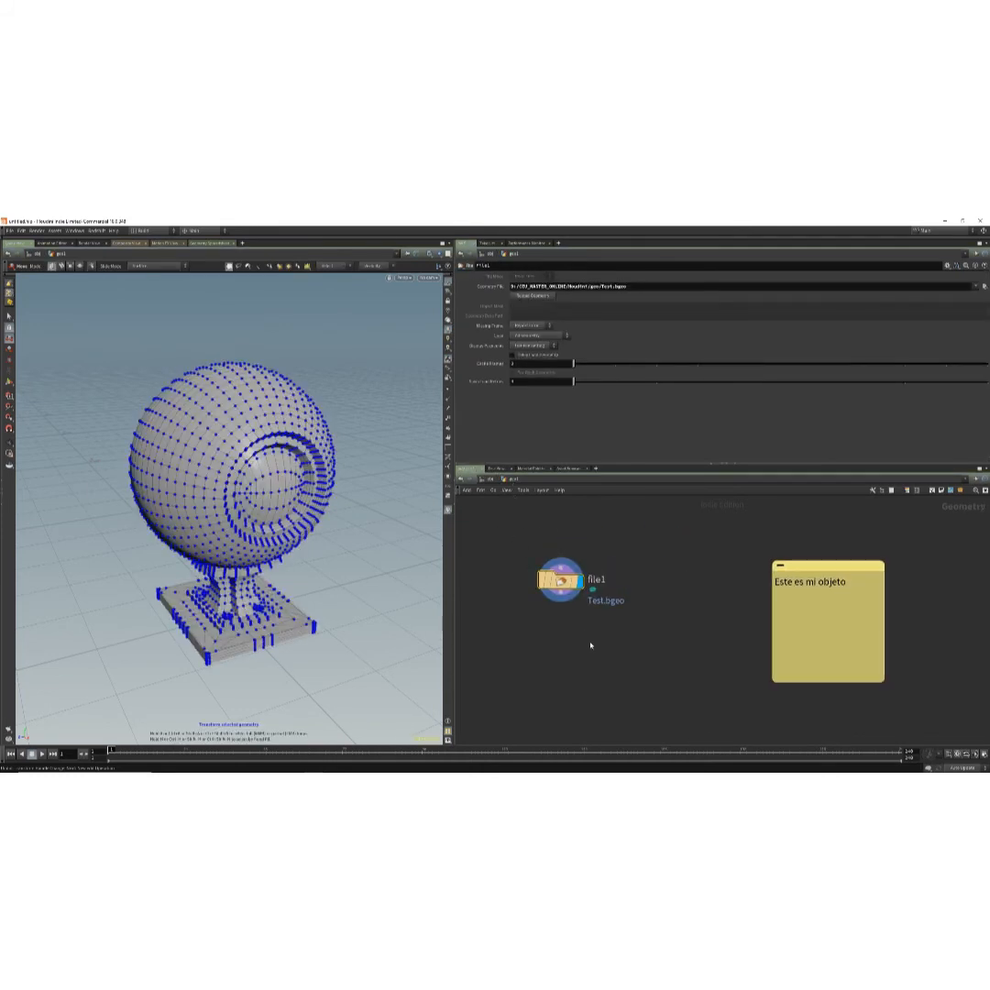
key("u")
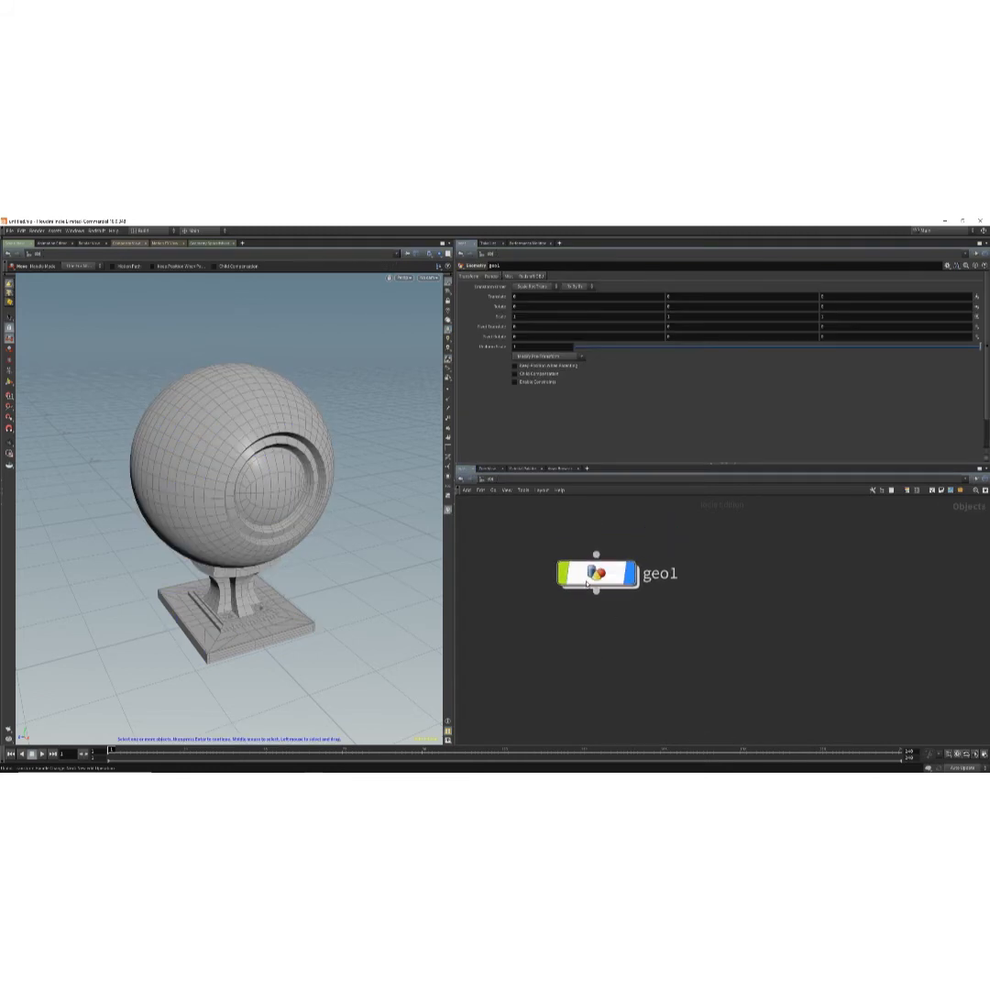
left_click_drag(597, 574, 758, 626, "alt")
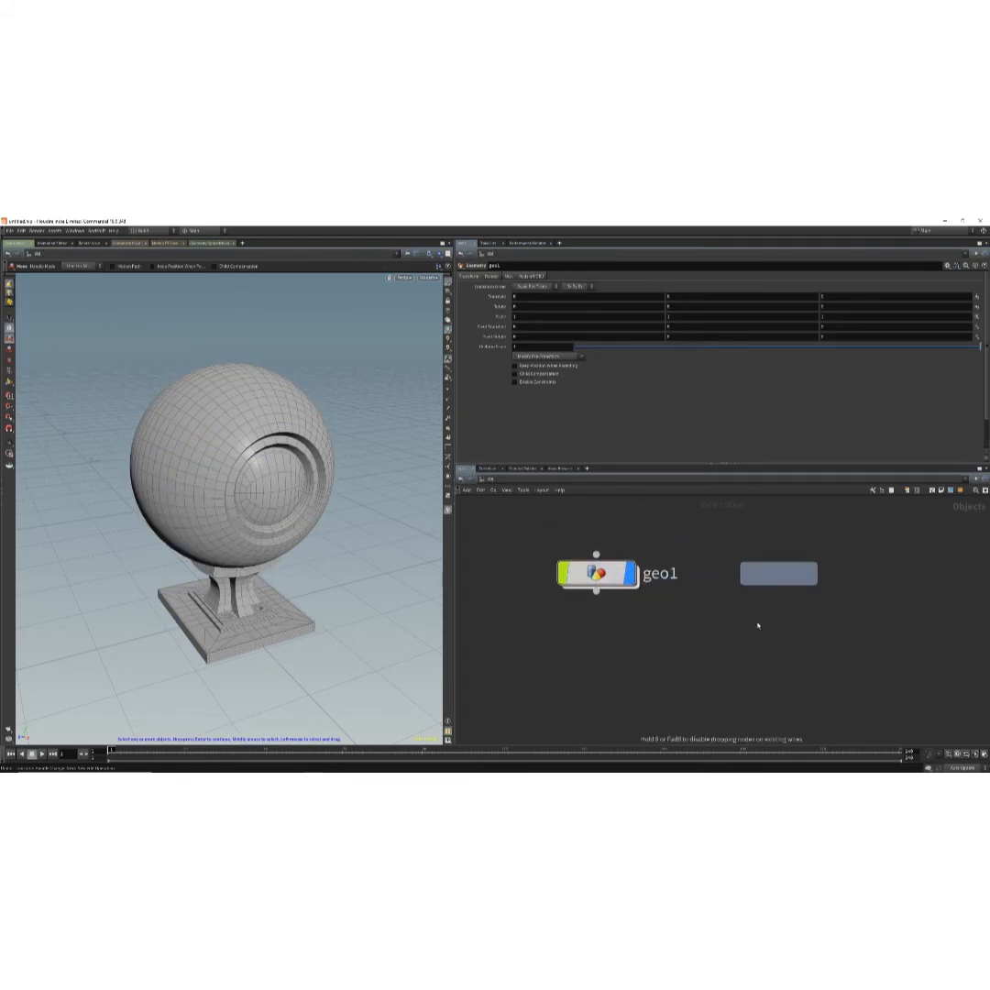
Move geo2 away from geo1 along Z in the viewport, and reset its Z translation to 0.
scroll(223, 616, "down", 2, "alt")
middle_click_drag(222, 616, 244, 561, "alt")
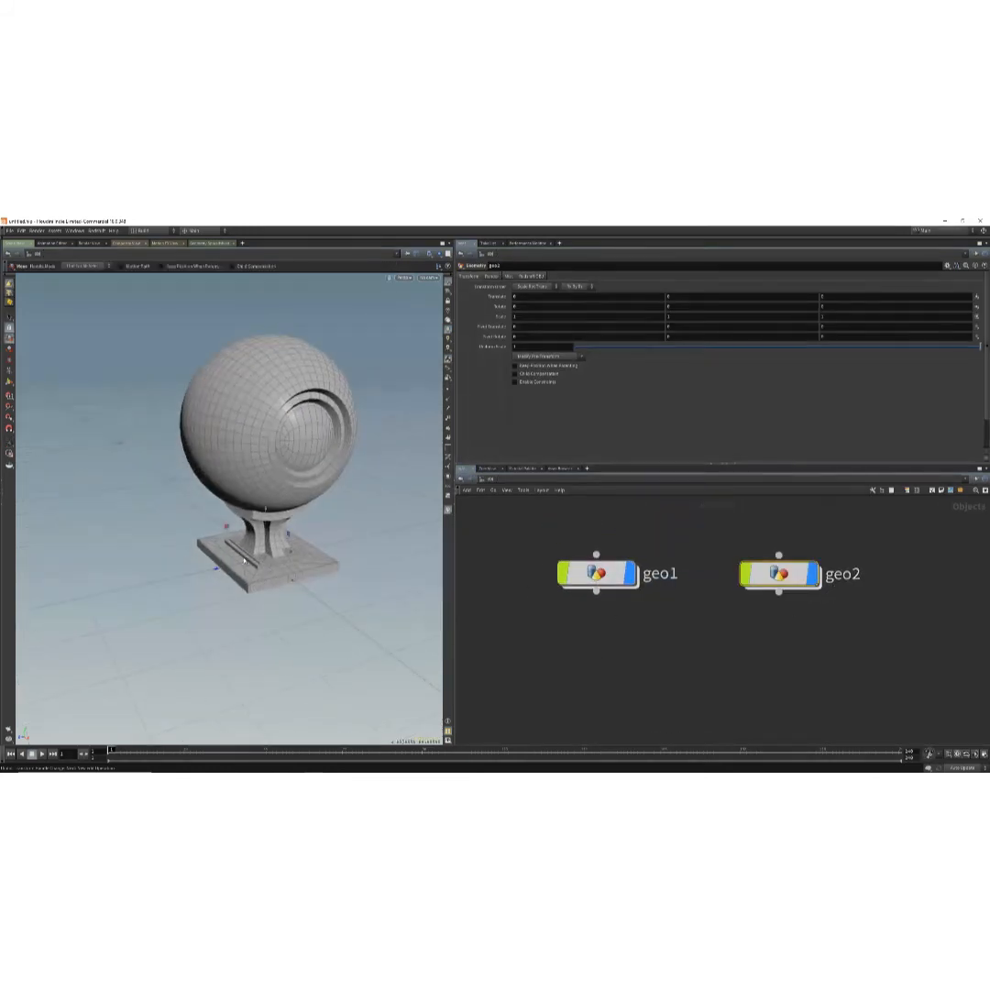
left_click_drag(243, 561, 371, 537)
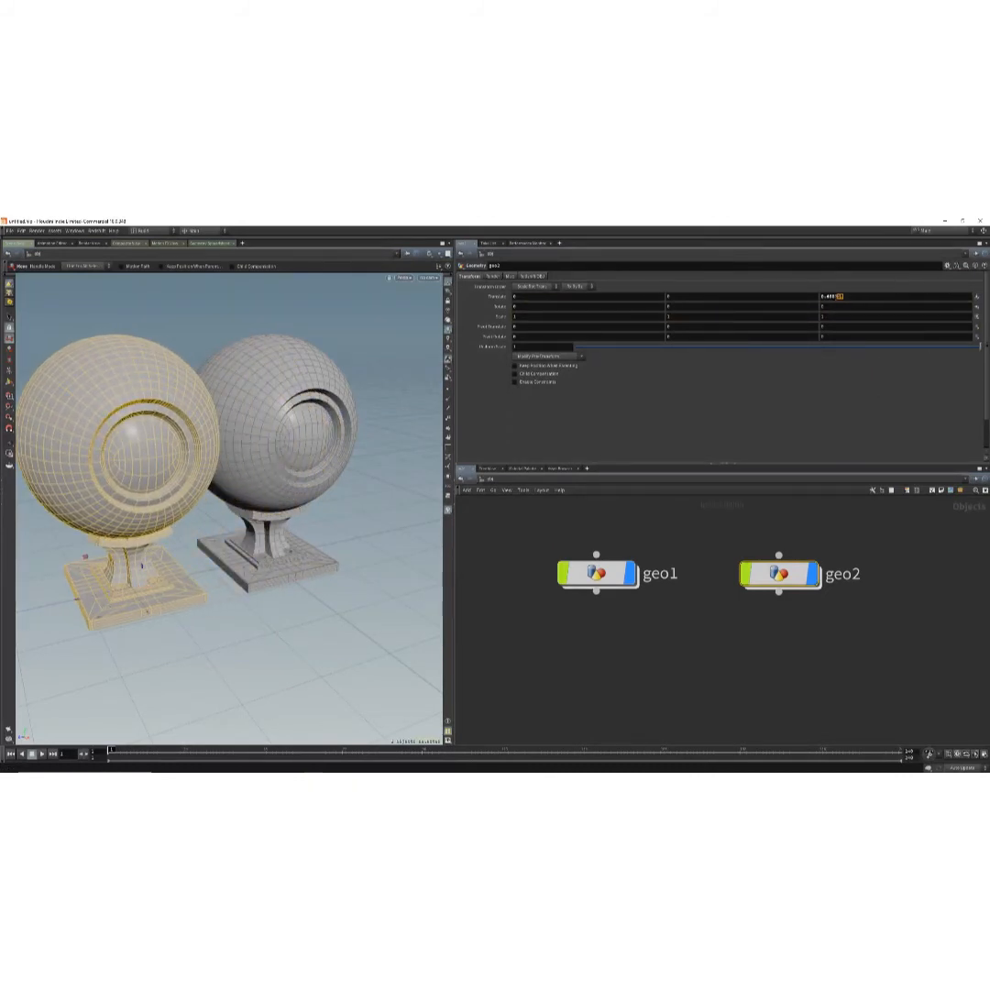
double_click(825, 296)
type("0")
key("Return")
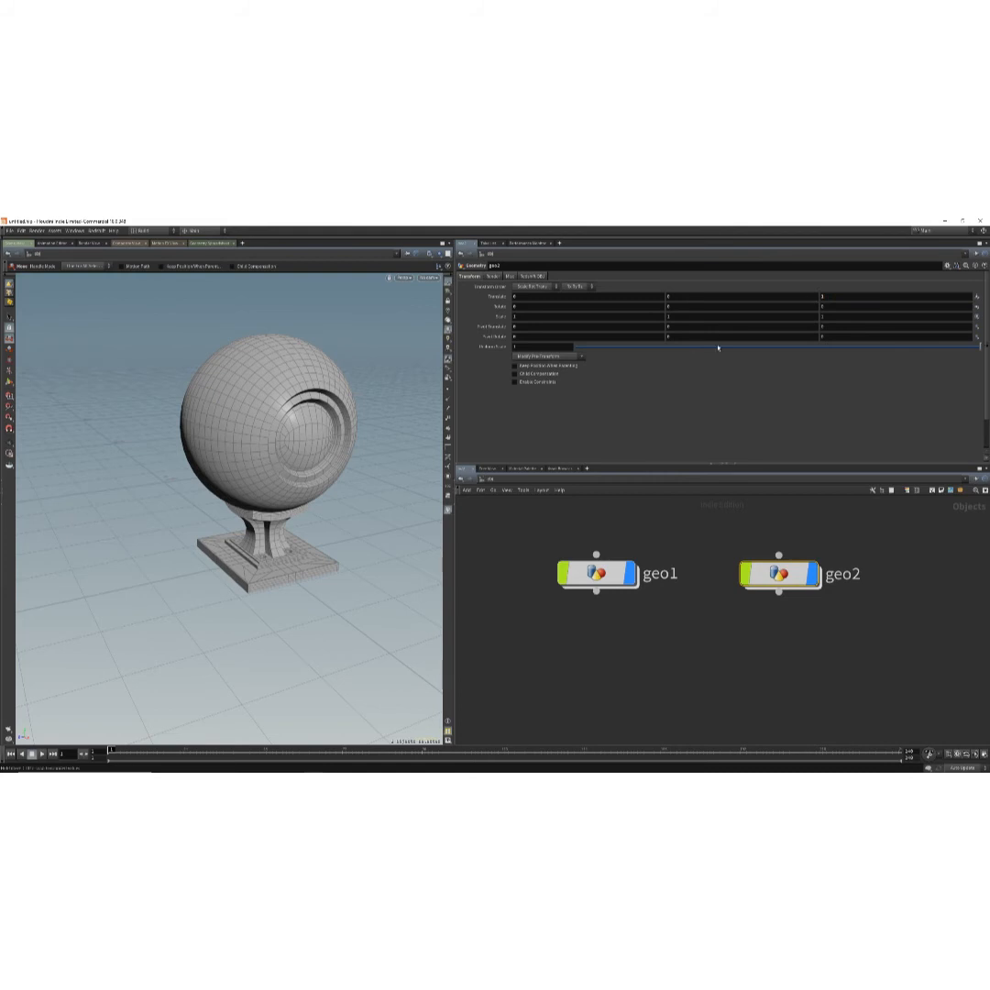
Set geo2's Z translation to 0.5, delete the node and undo the deletion.
left_click(821, 296)
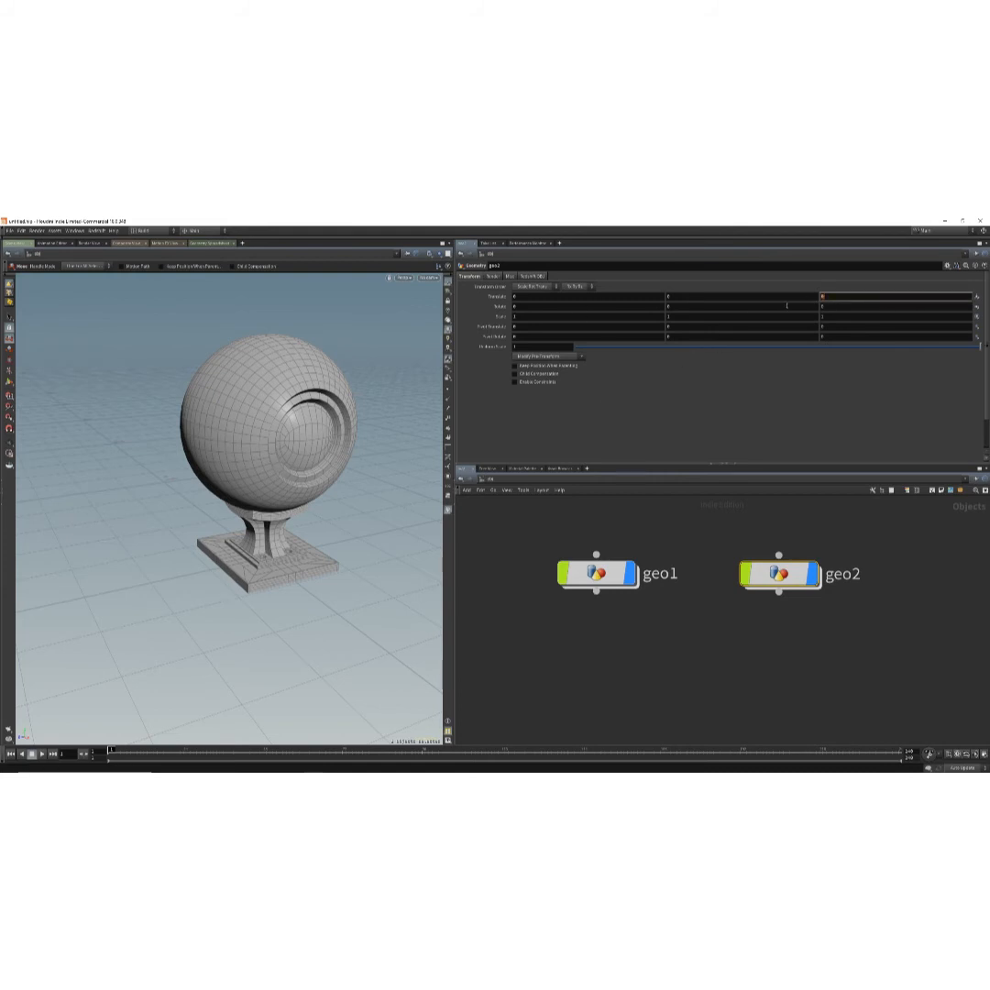
type("0.4")
key("Return")
key("Delete")
right_click_drag(351, 561, 322, 576, "alt")
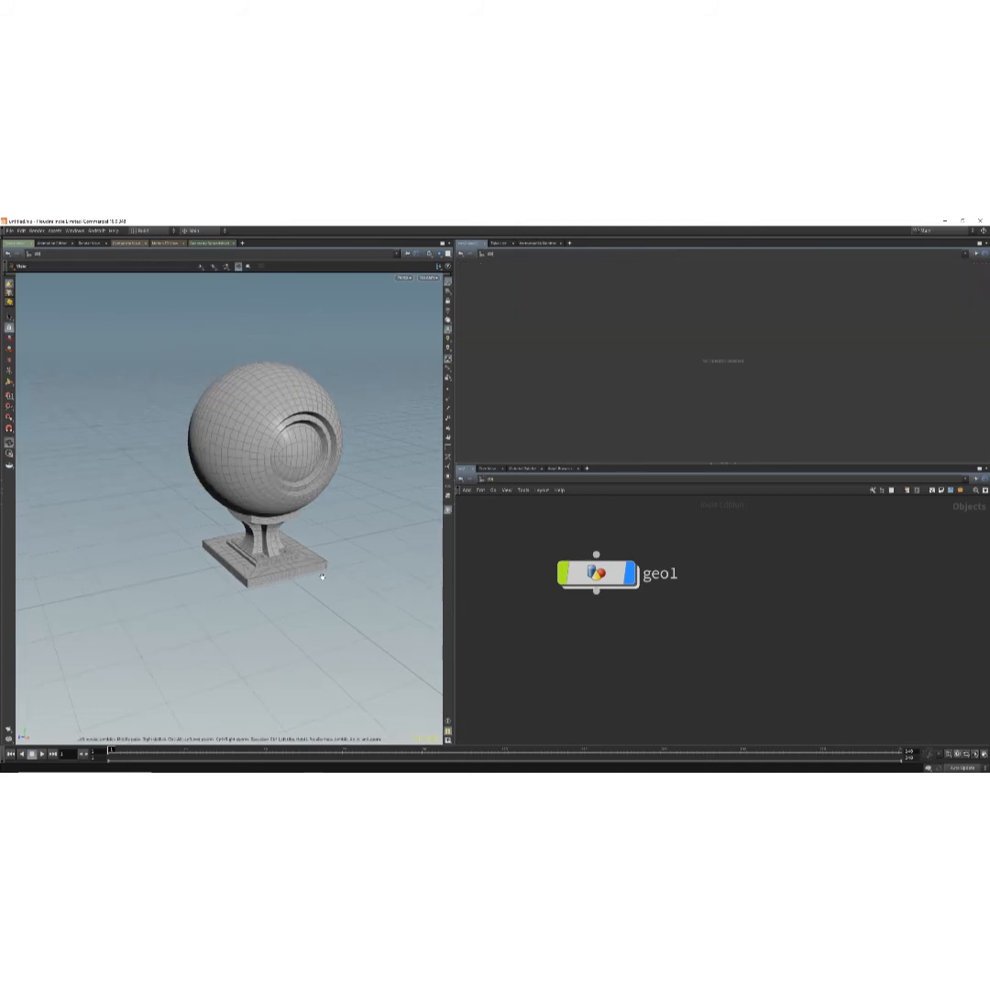
key("ctrl+z")
Select geo2 and set its Z translation to 0.75.
left_click_drag(334, 647, 262, 632, "alt")
left_click(170, 486)
mouse_move(735, 531)
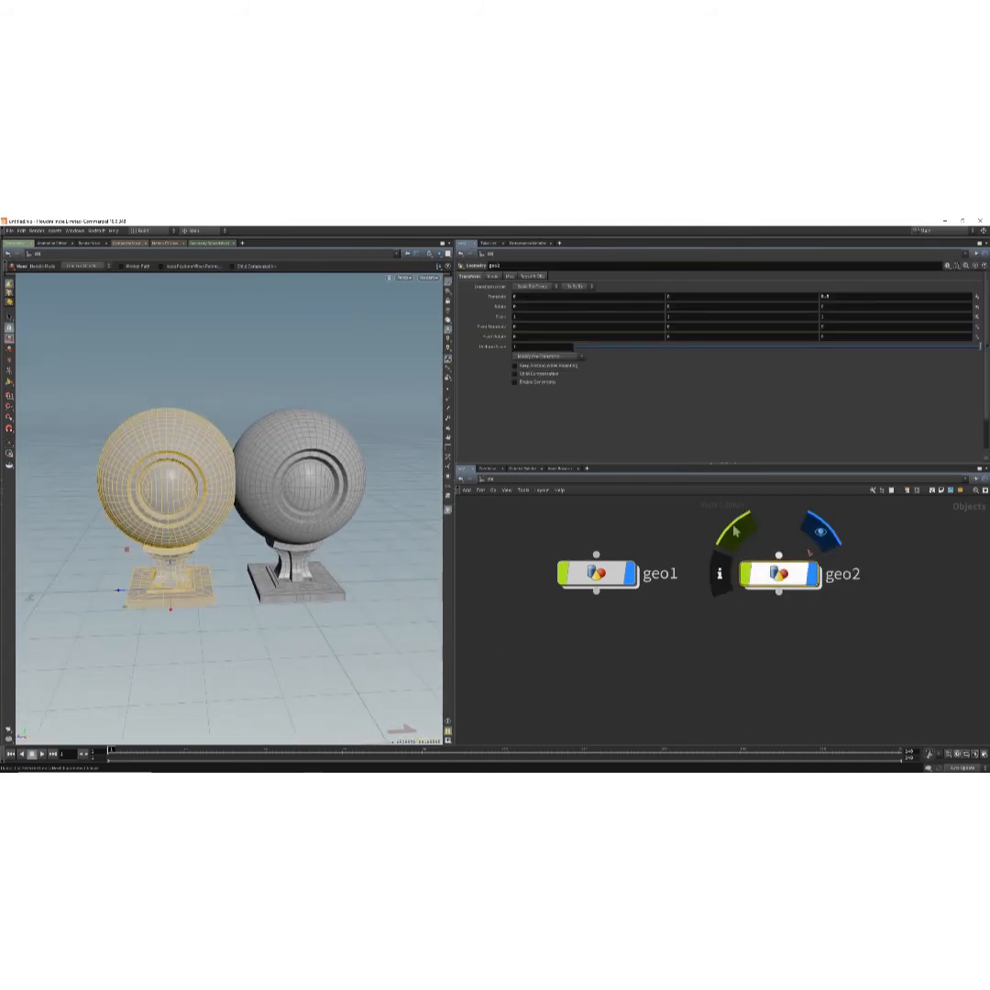
type("0")
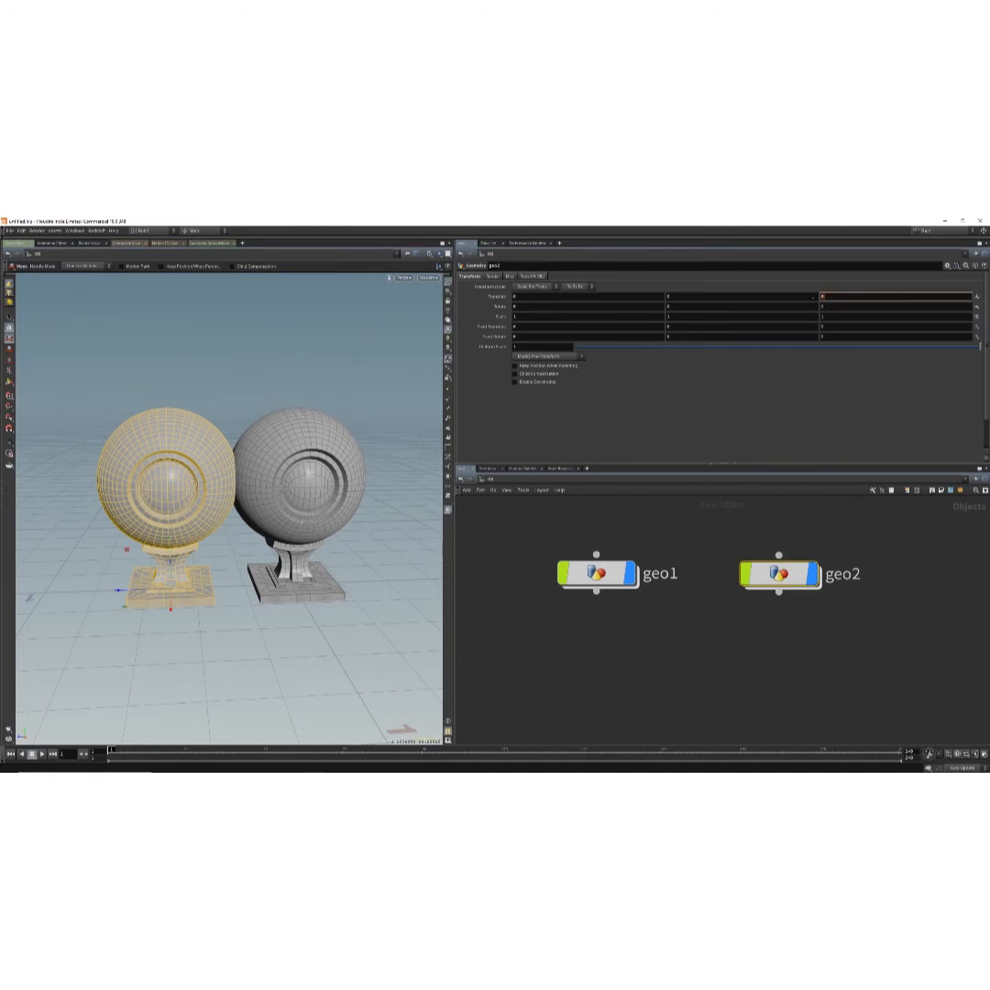
type(".75")
key("Return")
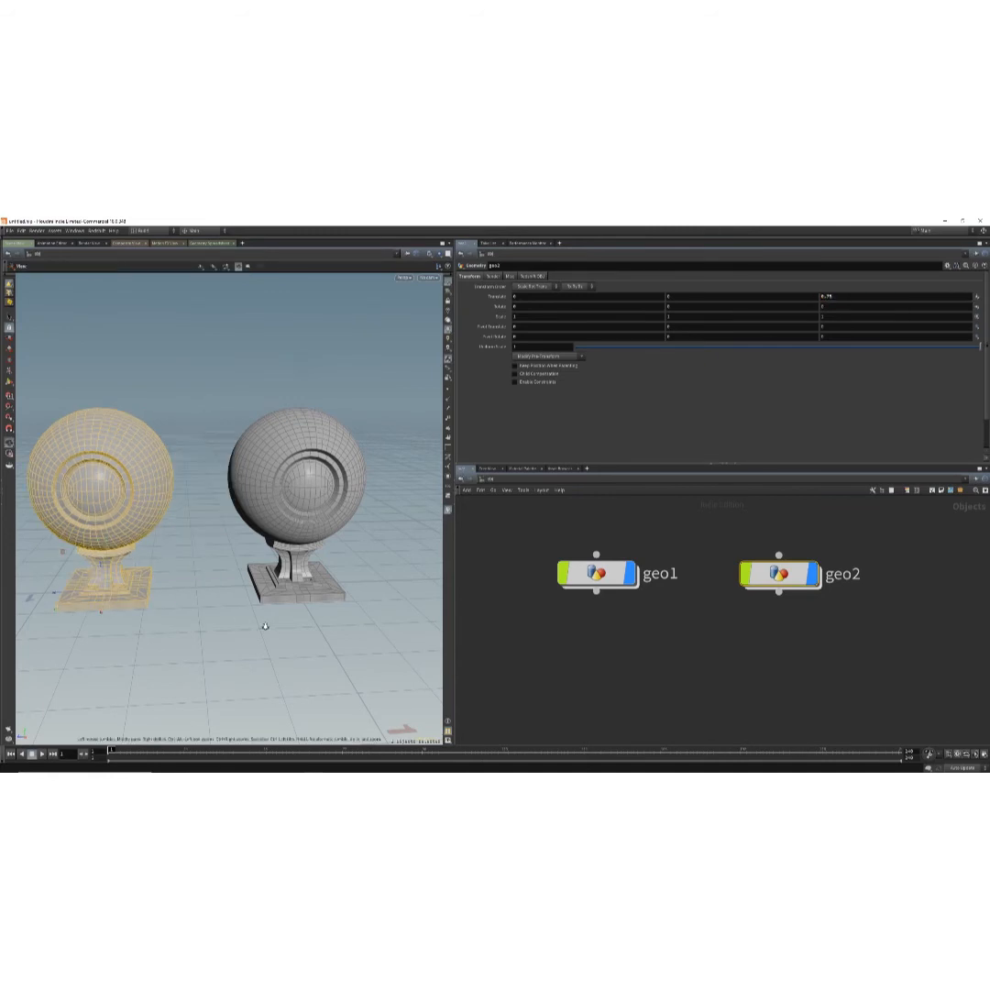
Duplicate the geo2 node and place the copy beside it in the network.
right_click_drag(265, 625, 206, 573, "alt")
middle_click_drag(206, 574, 247, 572, "alt")
left_click_drag(831, 651, 687, 577)
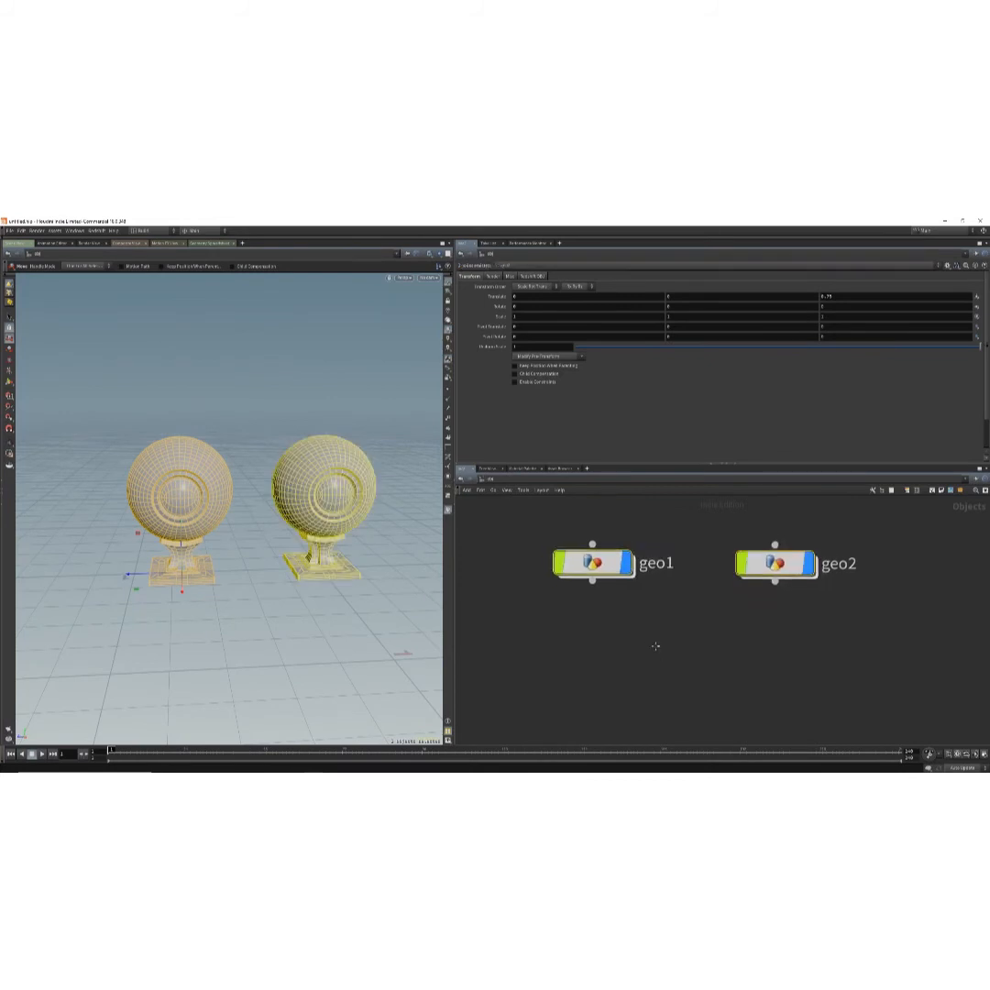
middle_click_drag(656, 645, 530, 624)
left_click(530, 623)
left_click(697, 561)
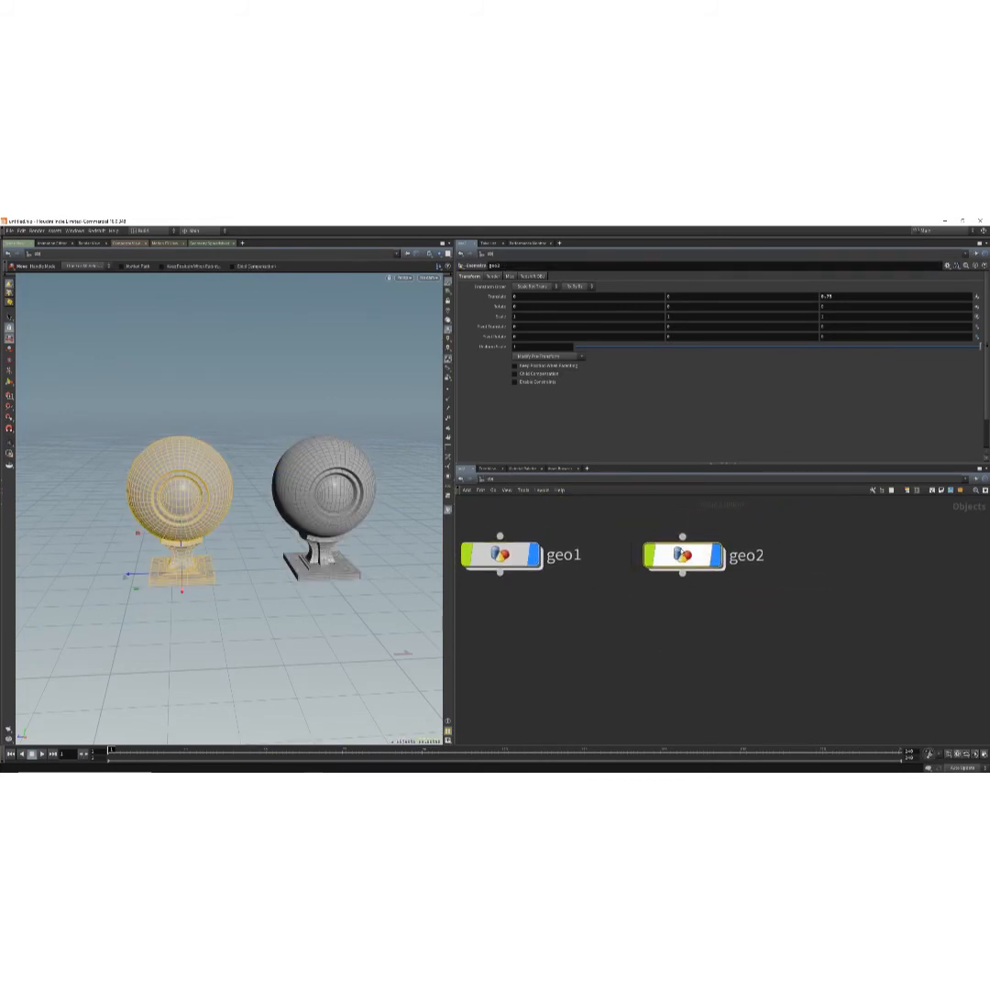
left_click_drag(684, 555, 852, 555, "alt")
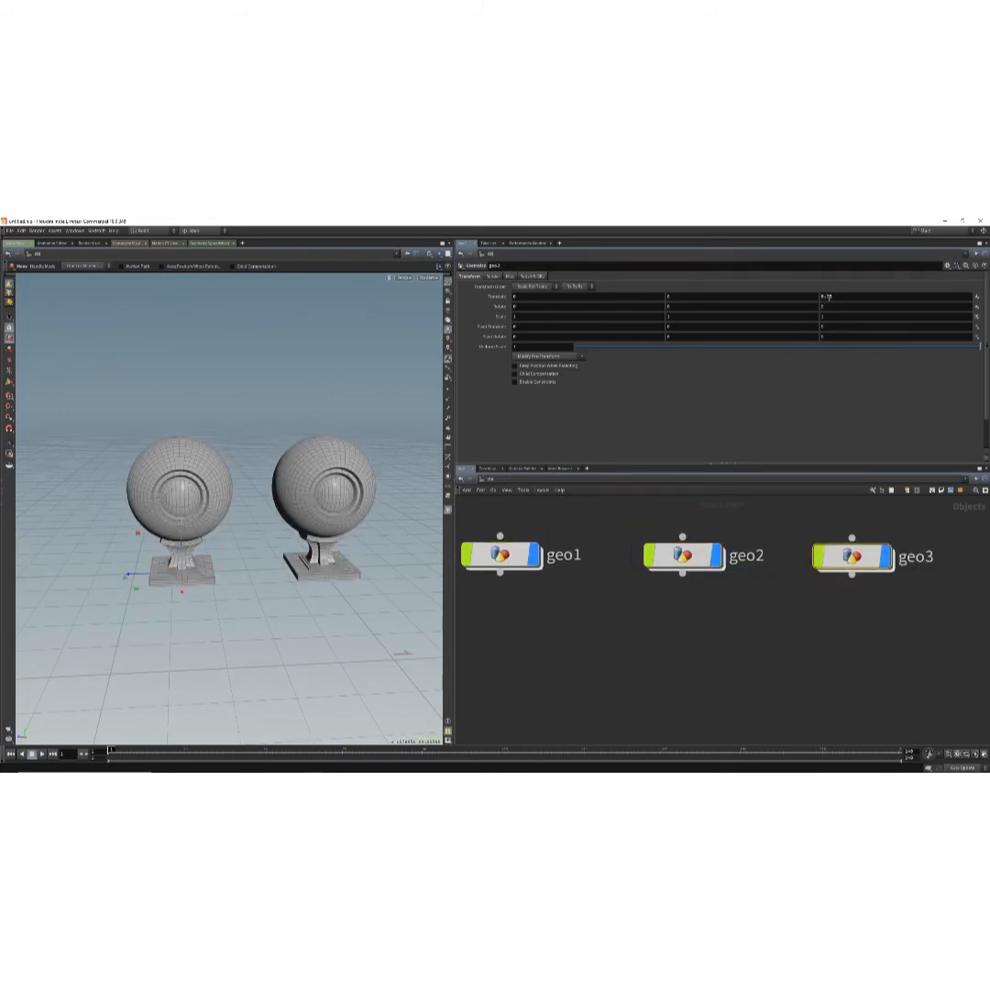
Increase geo3's Z translation to place its model on the far side of geo2 from geo1.
left_click(826, 296)
type("1.3")
key("Return")
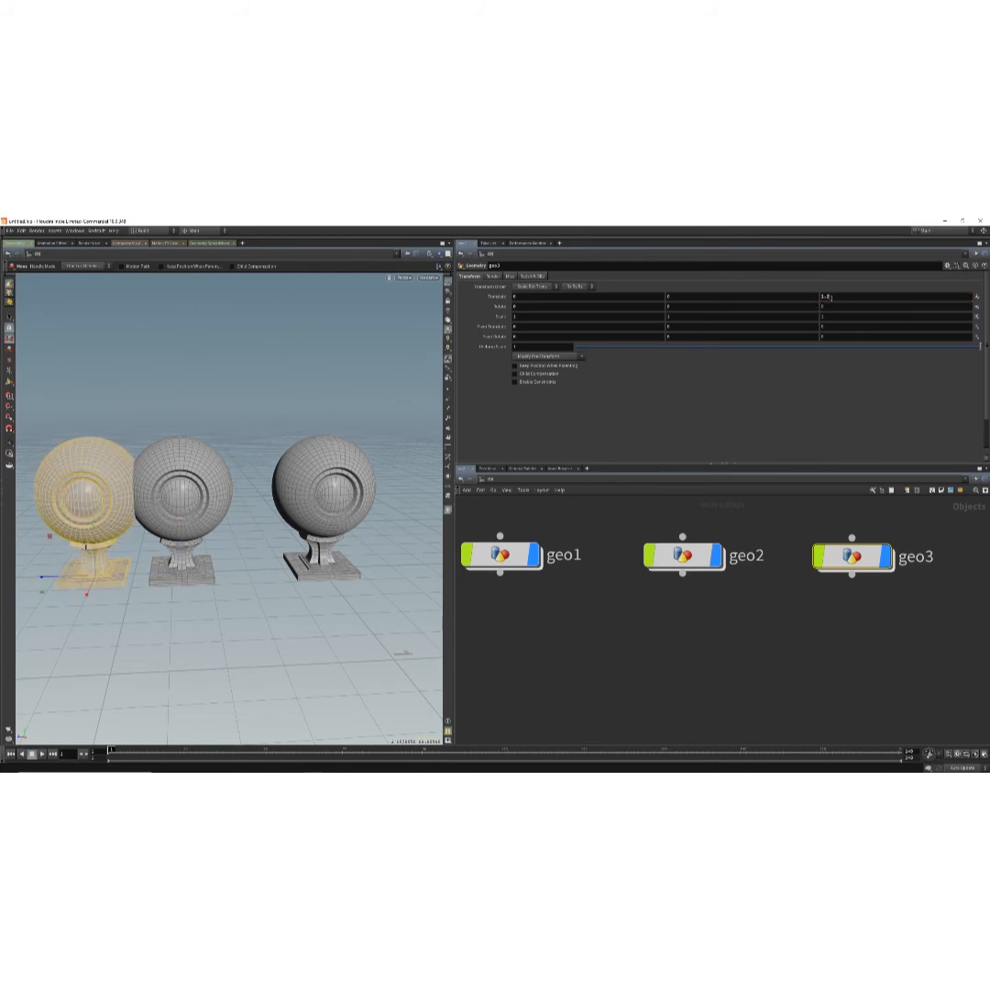
left_click(826, 296)
type("5")
key("Return")
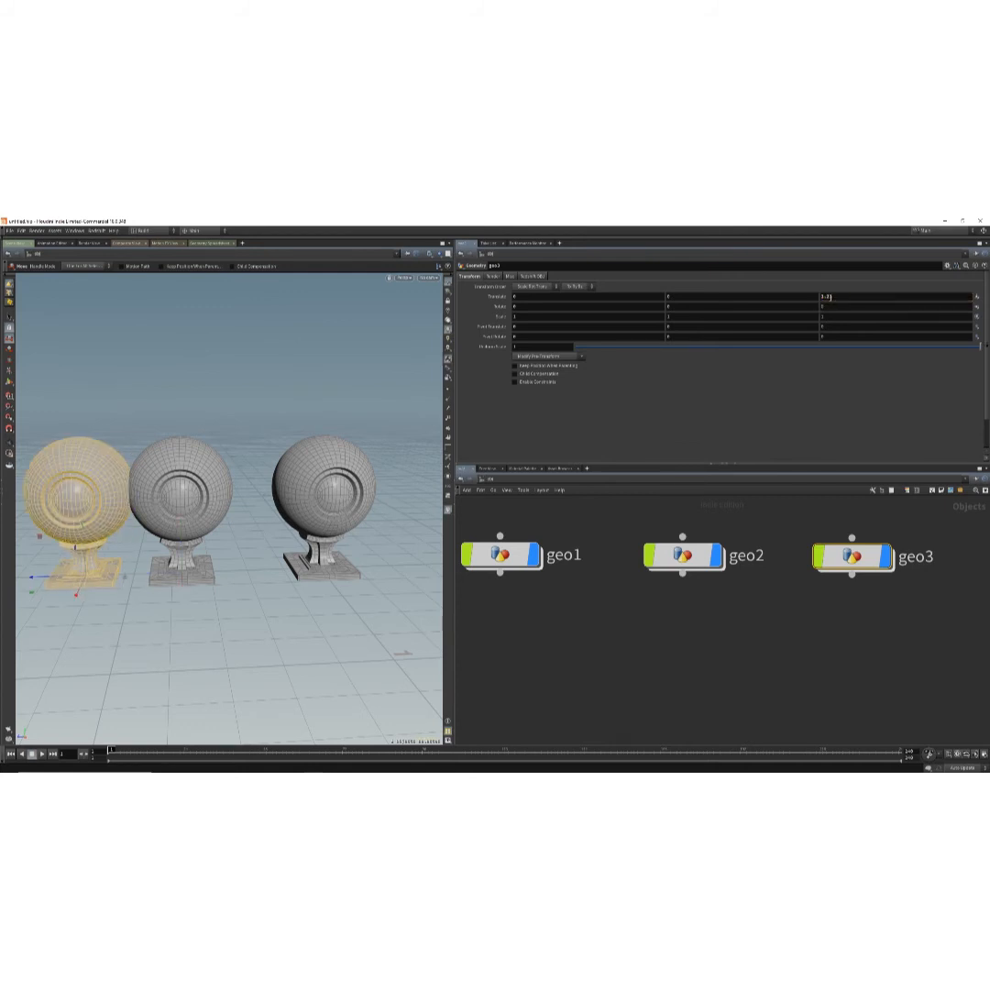
Set geo3's Z translation to 1.5 so the three models form an evenly spaced row, and clear the selection.
left_click(828, 297)
key("BackSpace")
type("3")
key("Return")
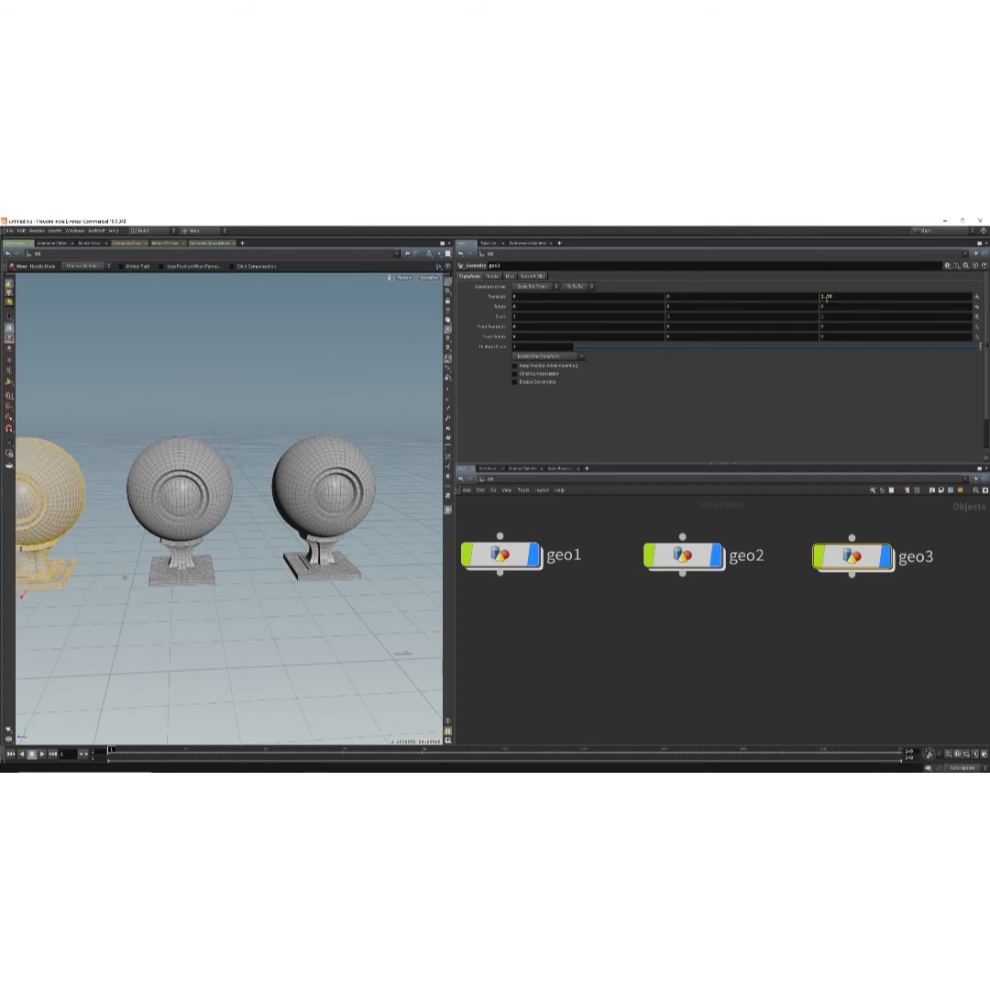
left_click_drag(402, 652, 244, 631)
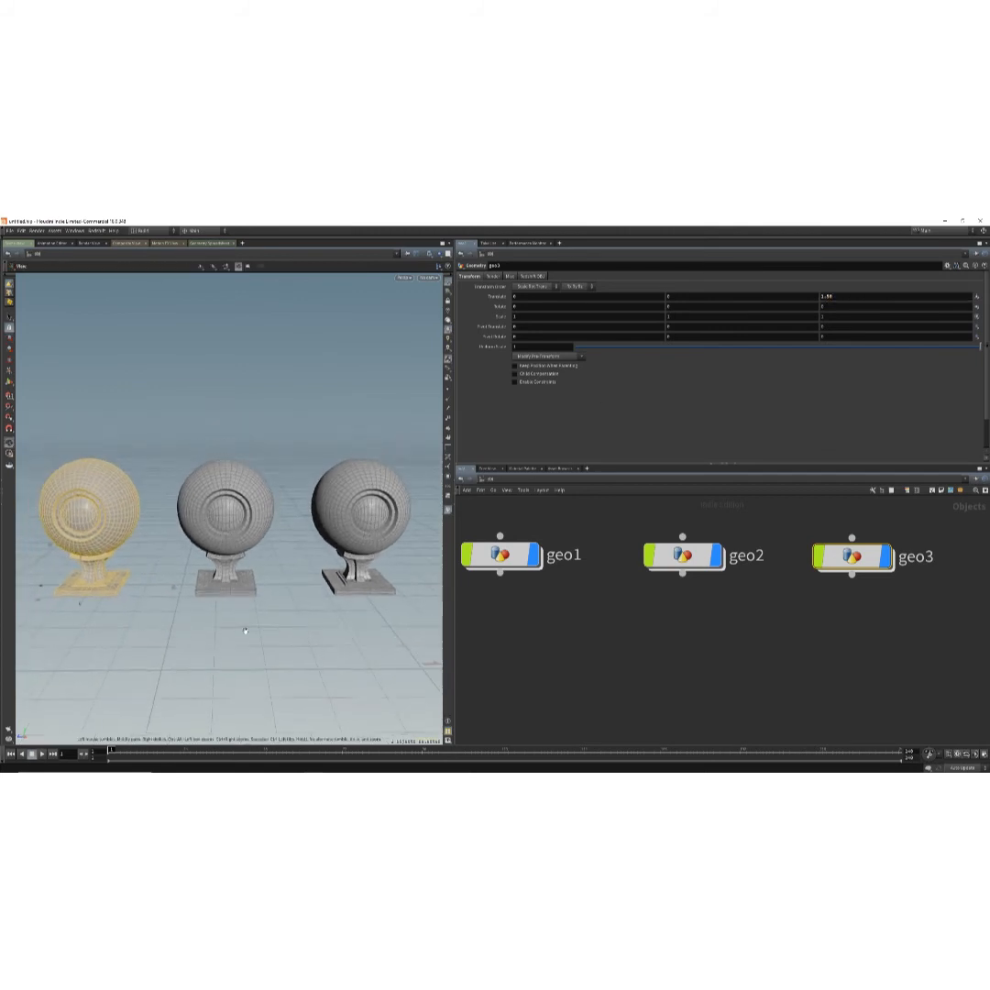
left_click(608, 689)
Select geo1, geo2 and geo3 and enclose them in a new network box.
key("h")
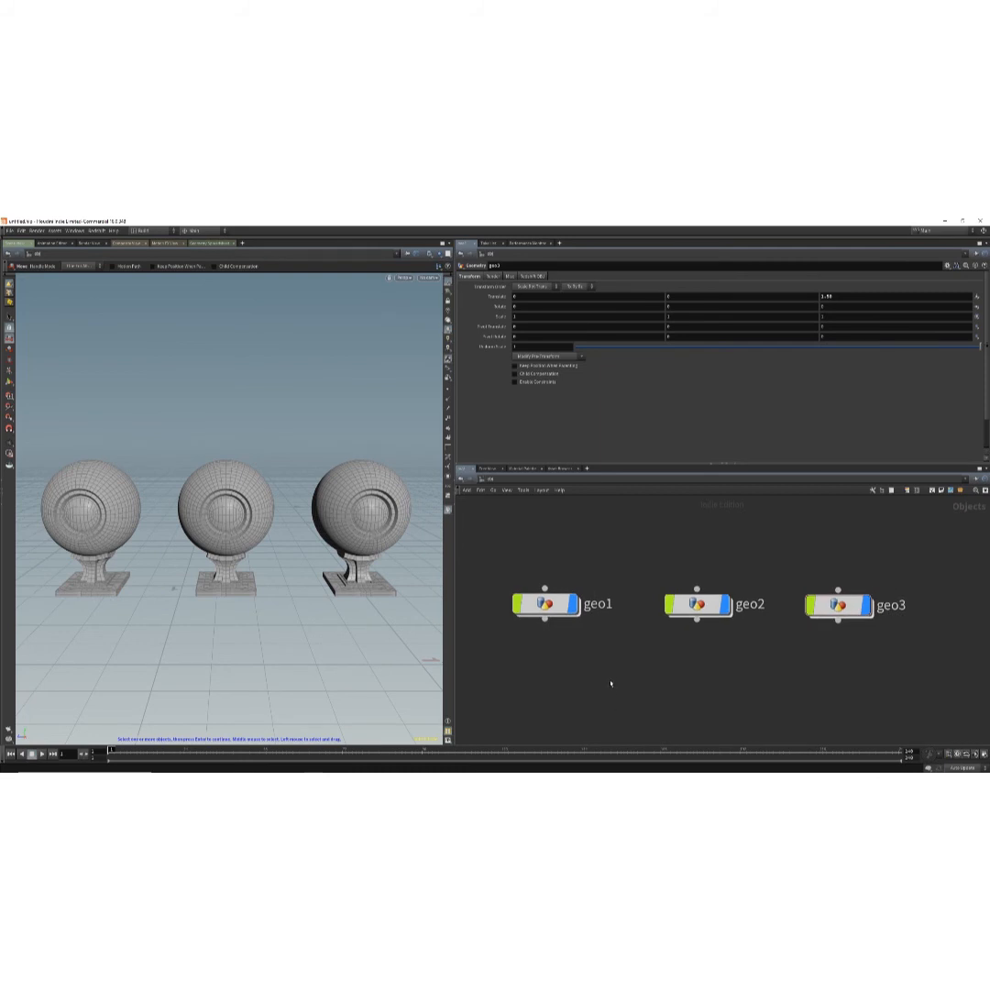
left_click_drag(926, 679, 484, 550)
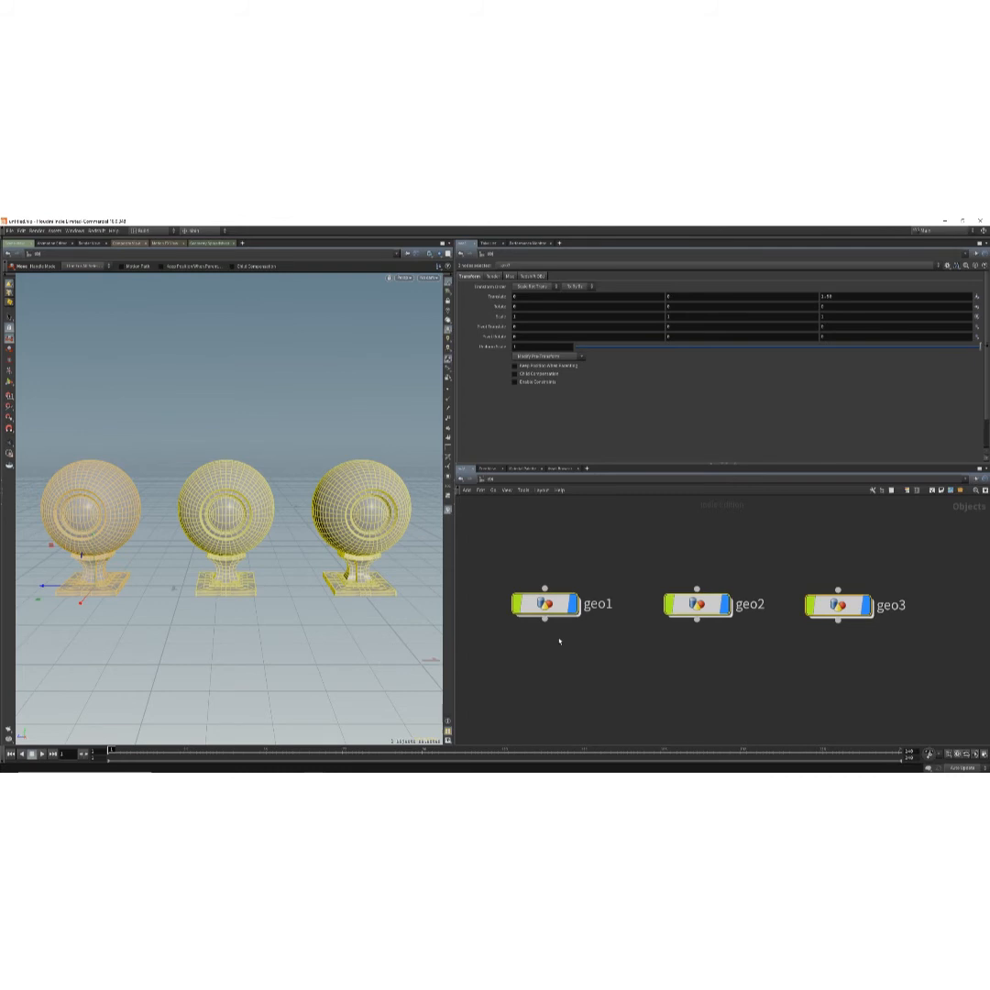
left_click(932, 492)
left_click_drag(908, 569, 550, 669)
left_click(932, 491)
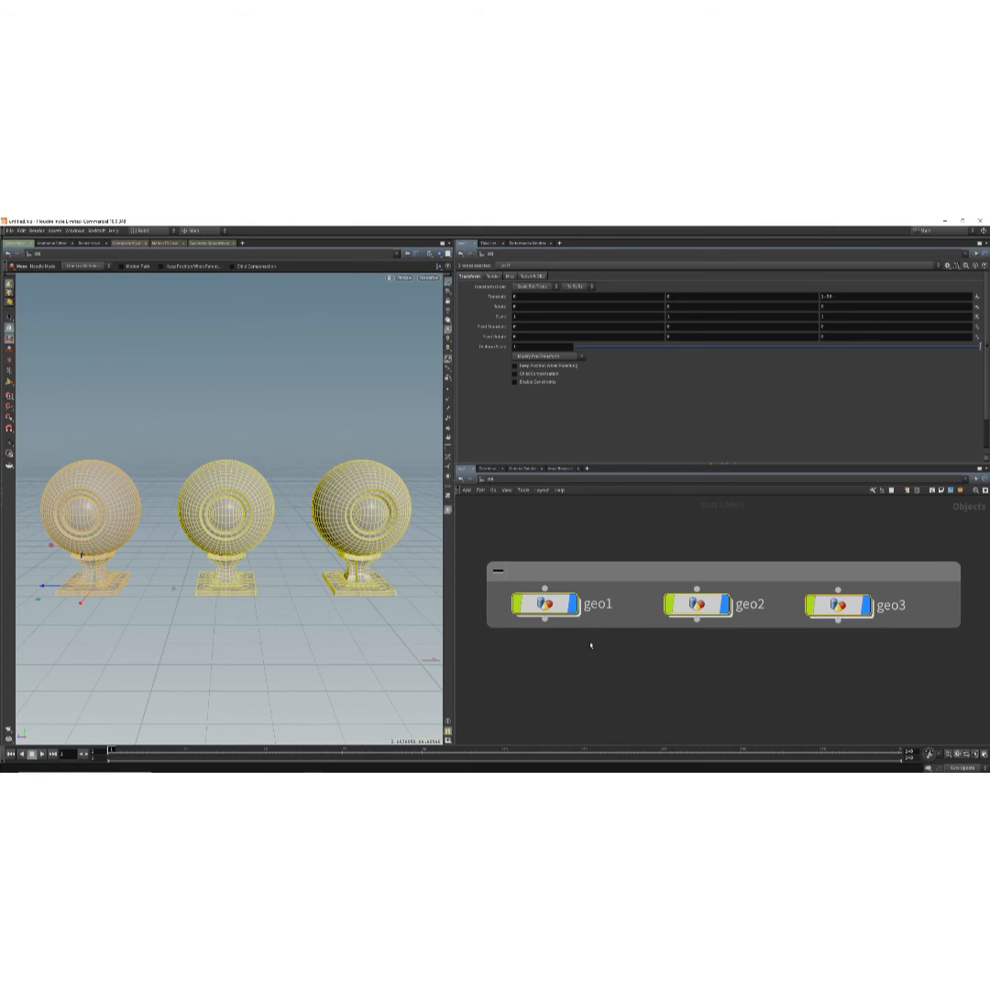
Adjust the network box's height and width around the three geo nodes, and reposition it together with its nodes.
mouse_move(603, 628)
left_mouse_down()
mouse_move(605, 667)
mouse_move(602, 645)
left_mouse_up()
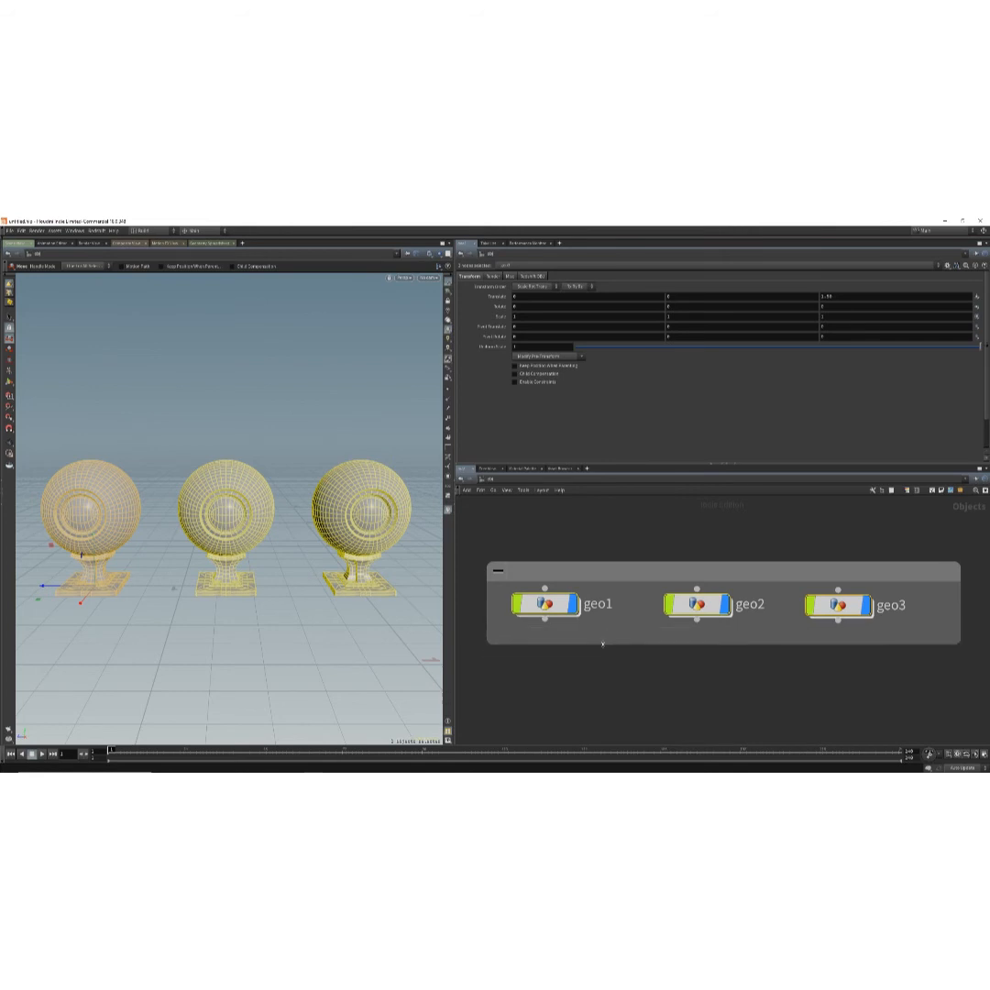
left_click(695, 689)
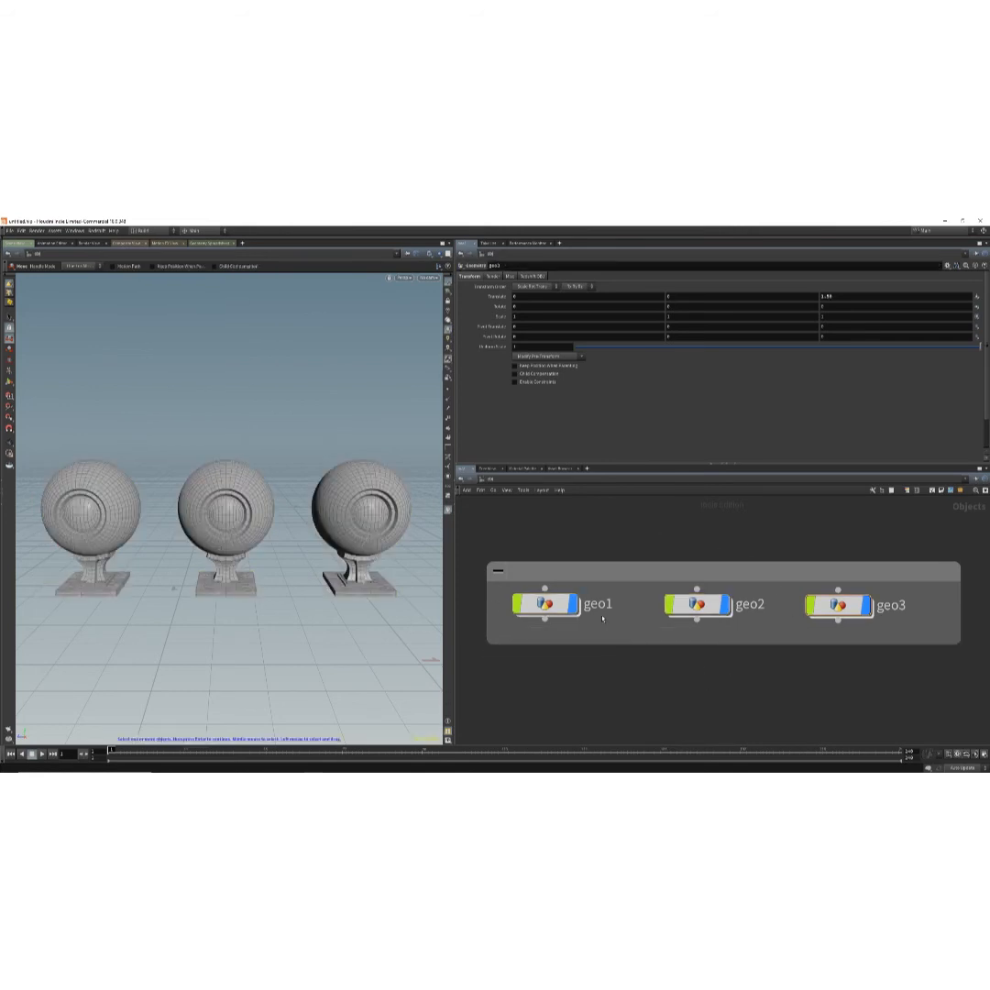
left_click_drag(599, 572, 589, 559)
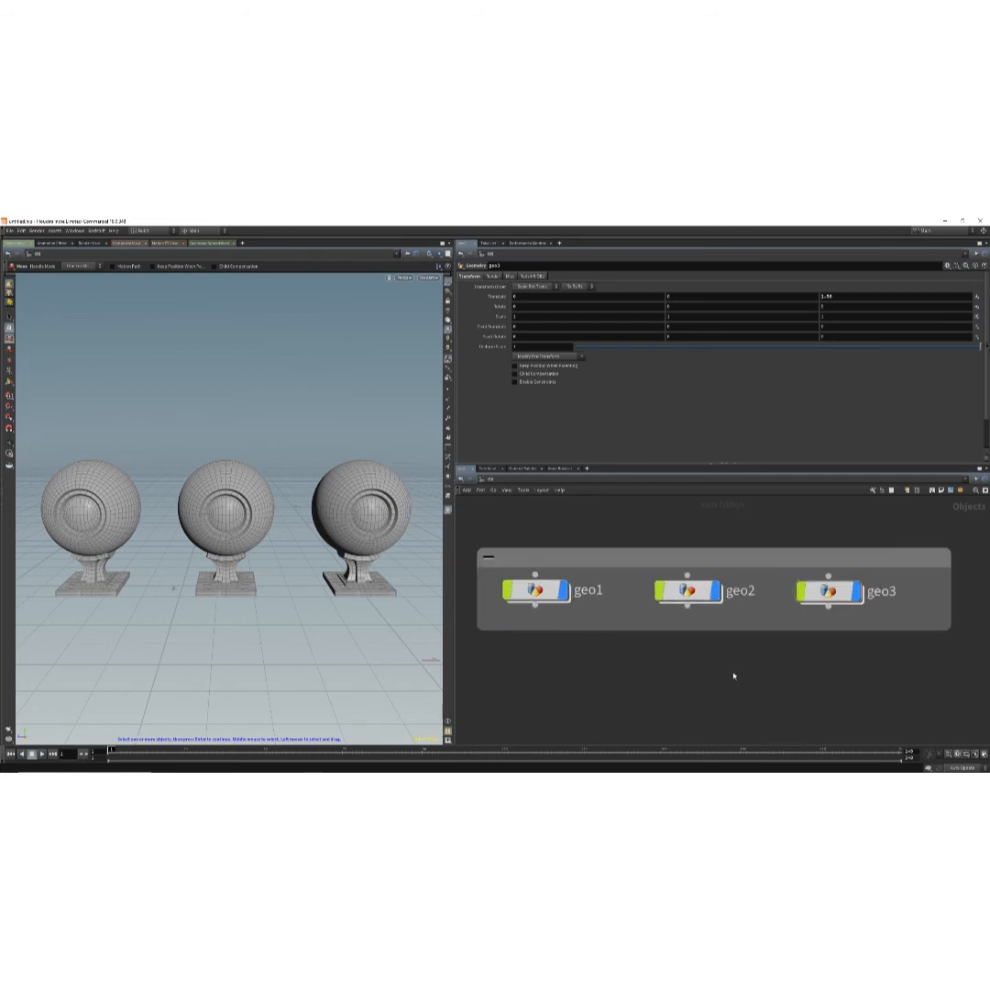
scroll(580, 645, "down", 2)
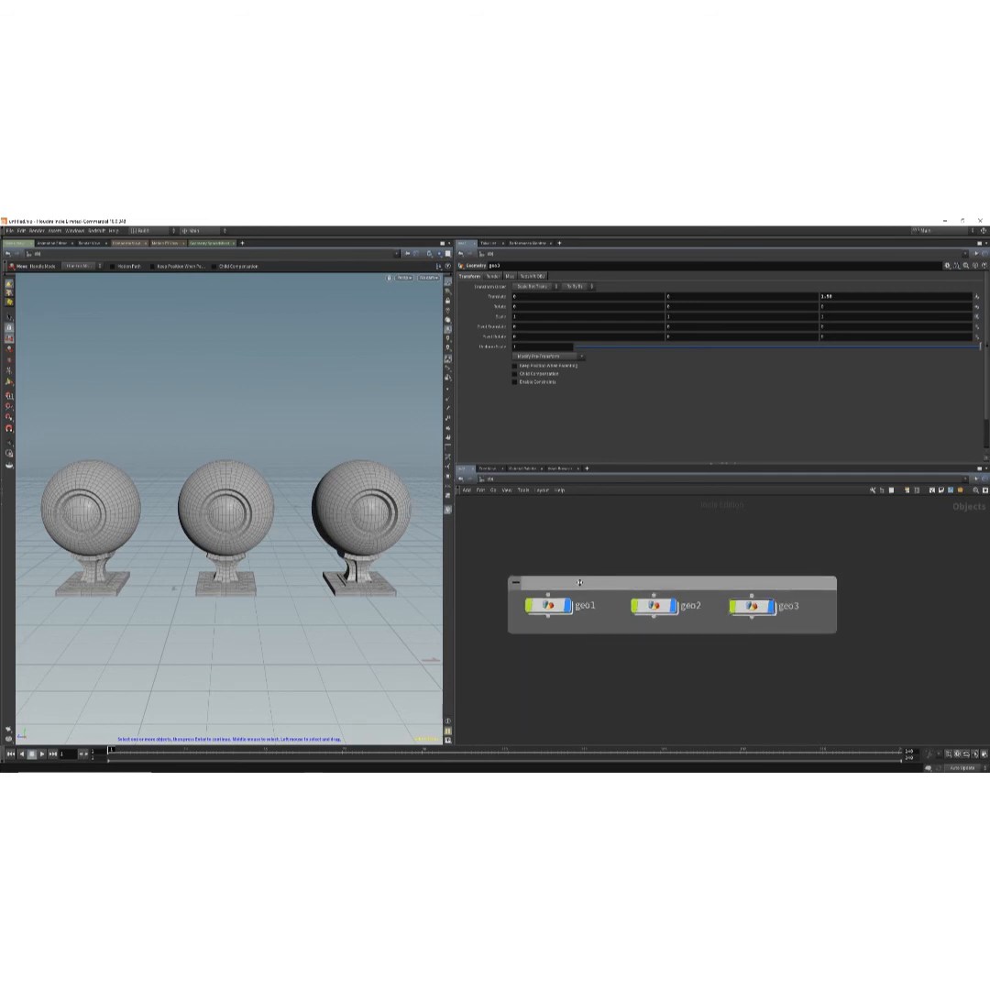
middle_click_drag(568, 592, 549, 562)
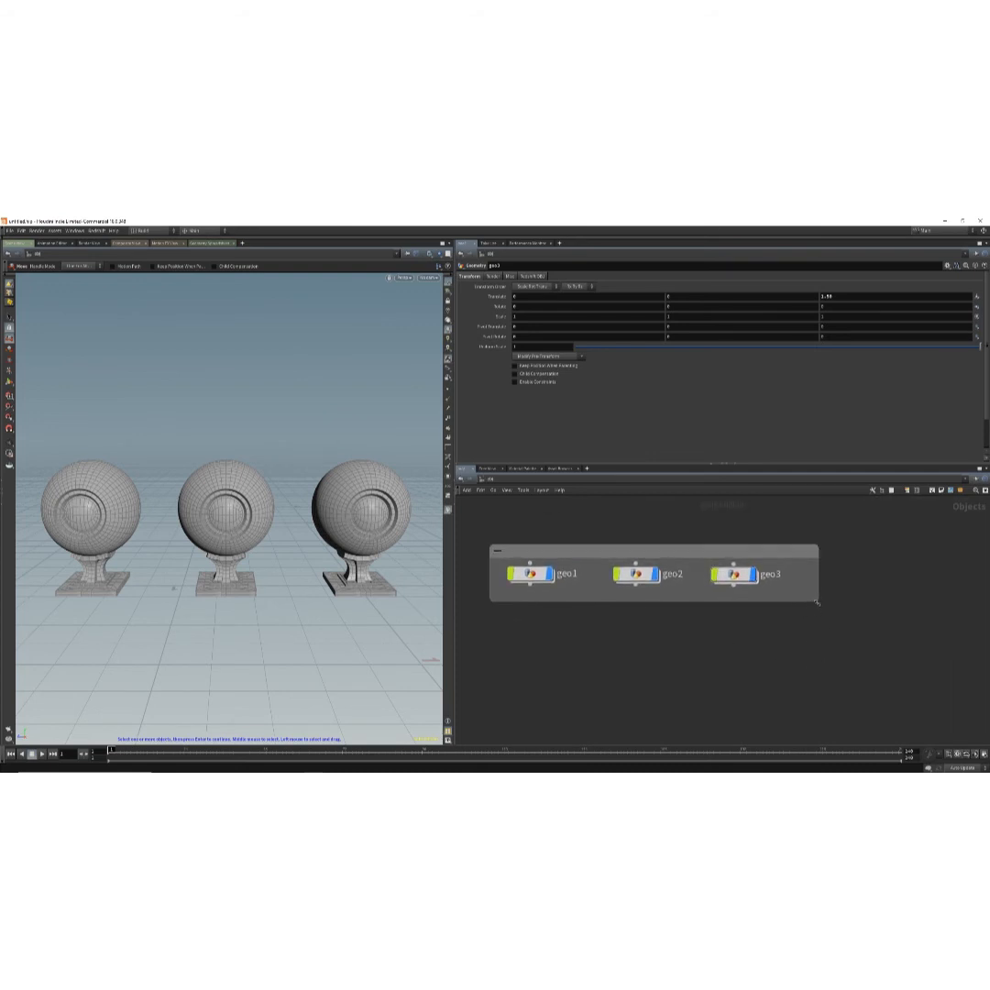
left_click_drag(818, 600, 787, 604)
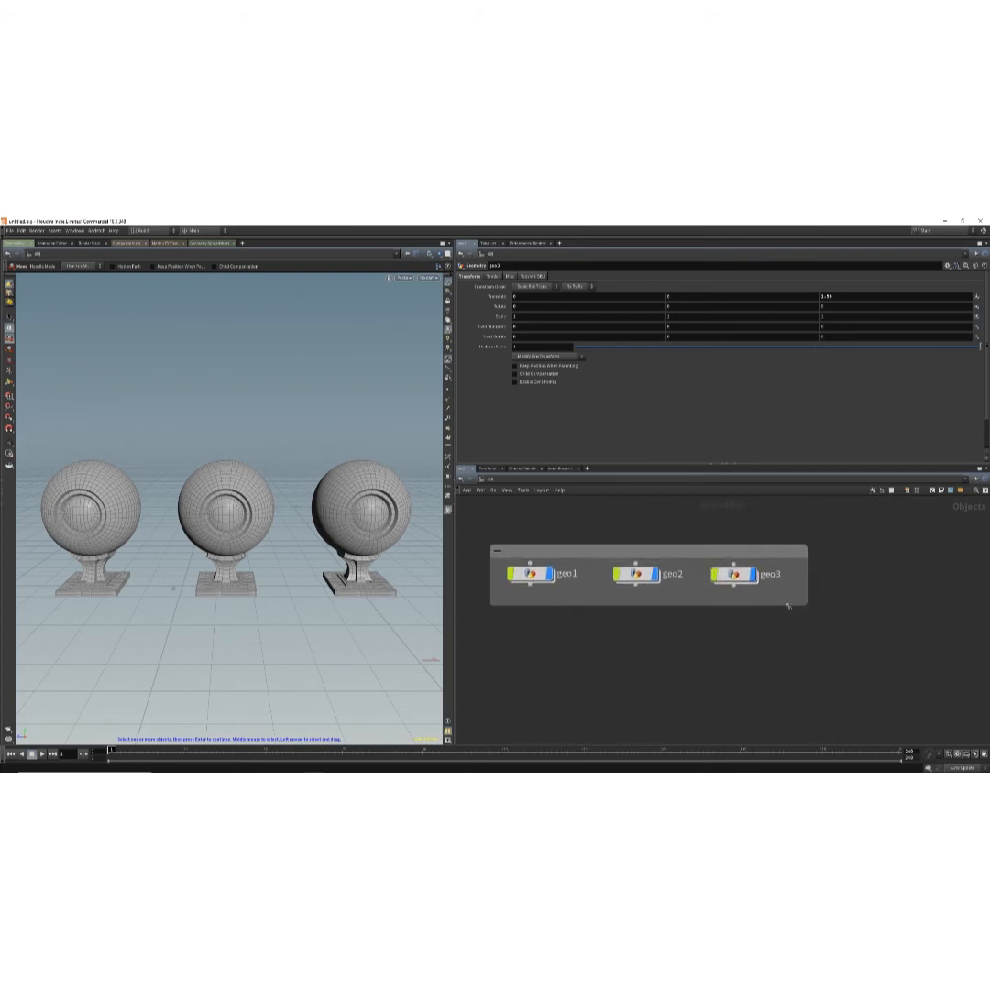
left_click_drag(703, 551, 747, 559)
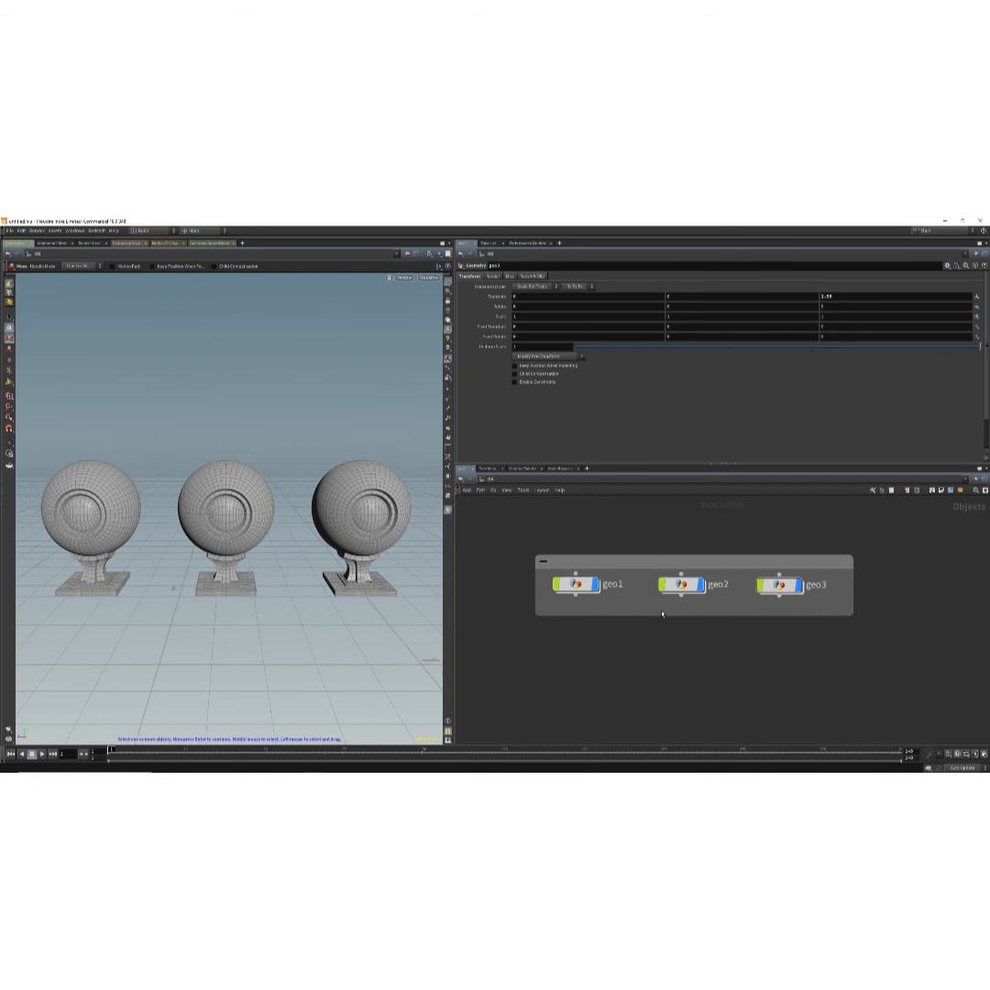
Collapse and expand the network box twice, moving it slightly with its nodes in between.
left_click(543, 561)
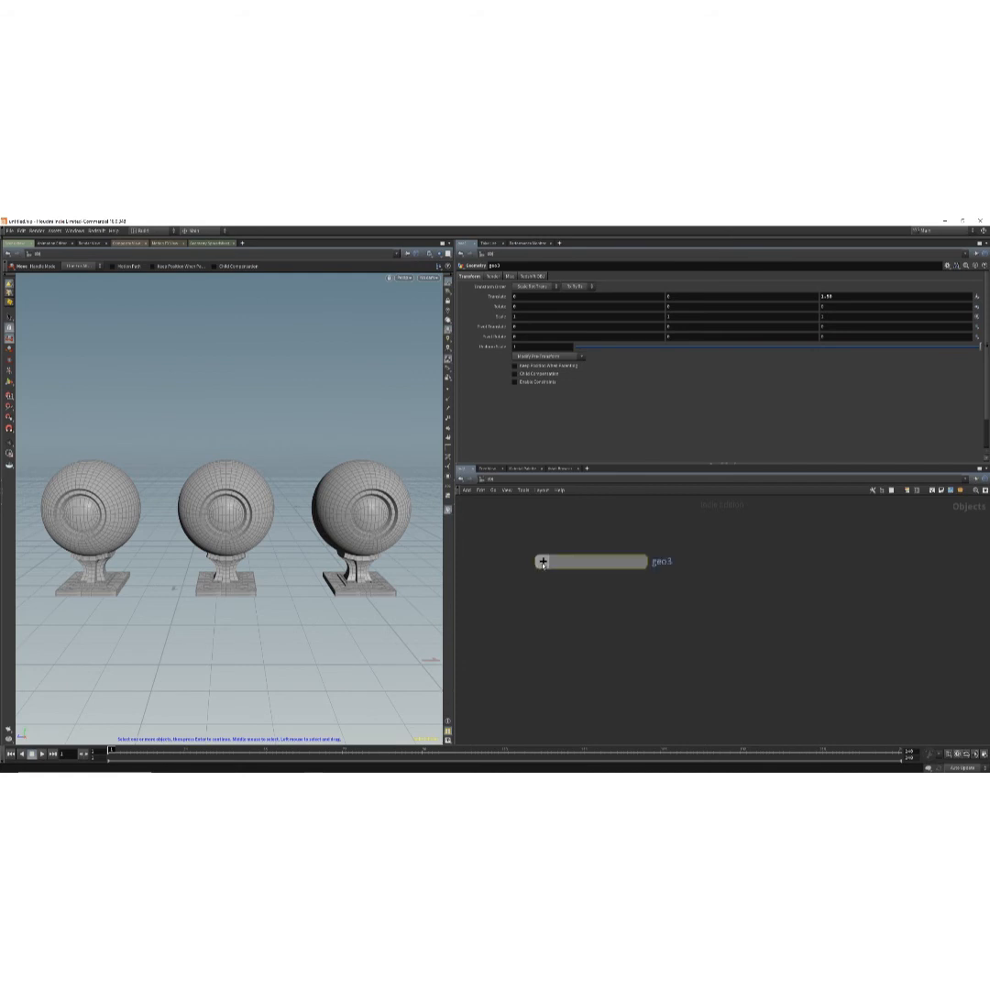
left_click(542, 562)
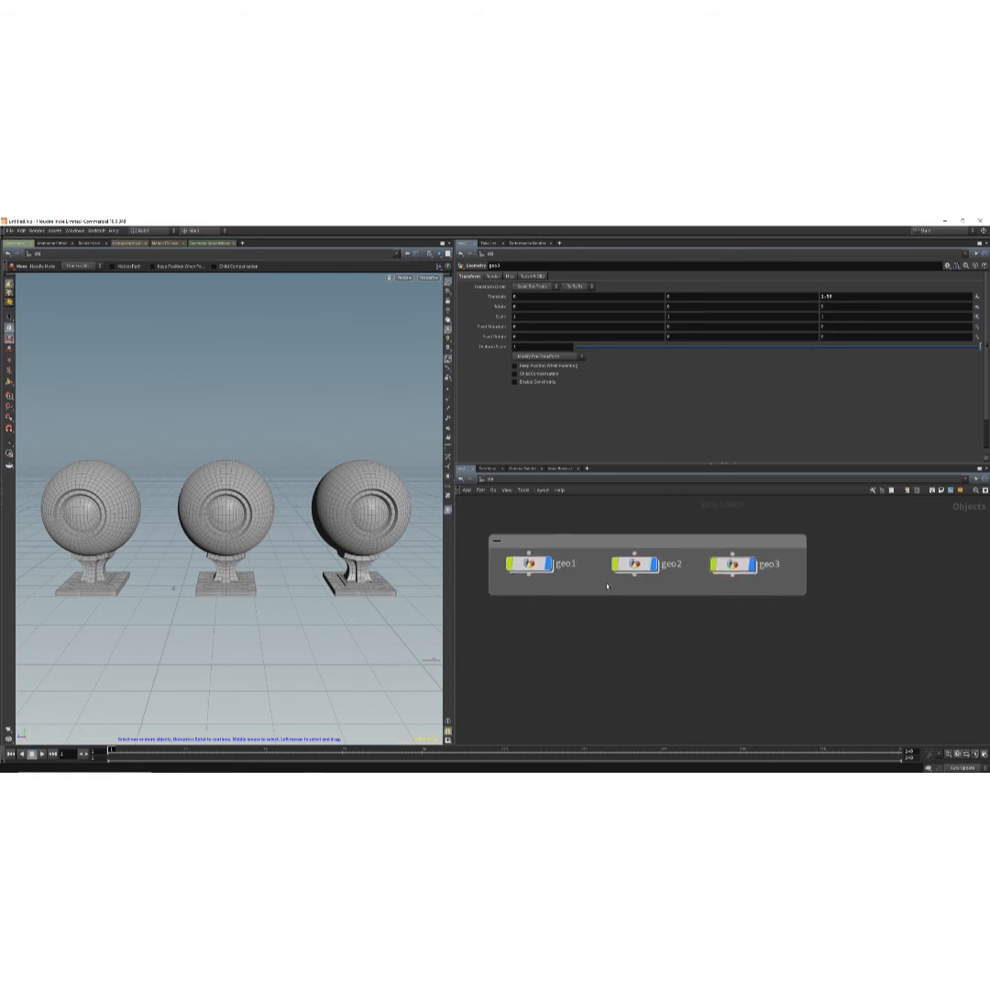
left_click_drag(607, 541, 618, 528)
middle_click_drag(644, 635, 647, 653)
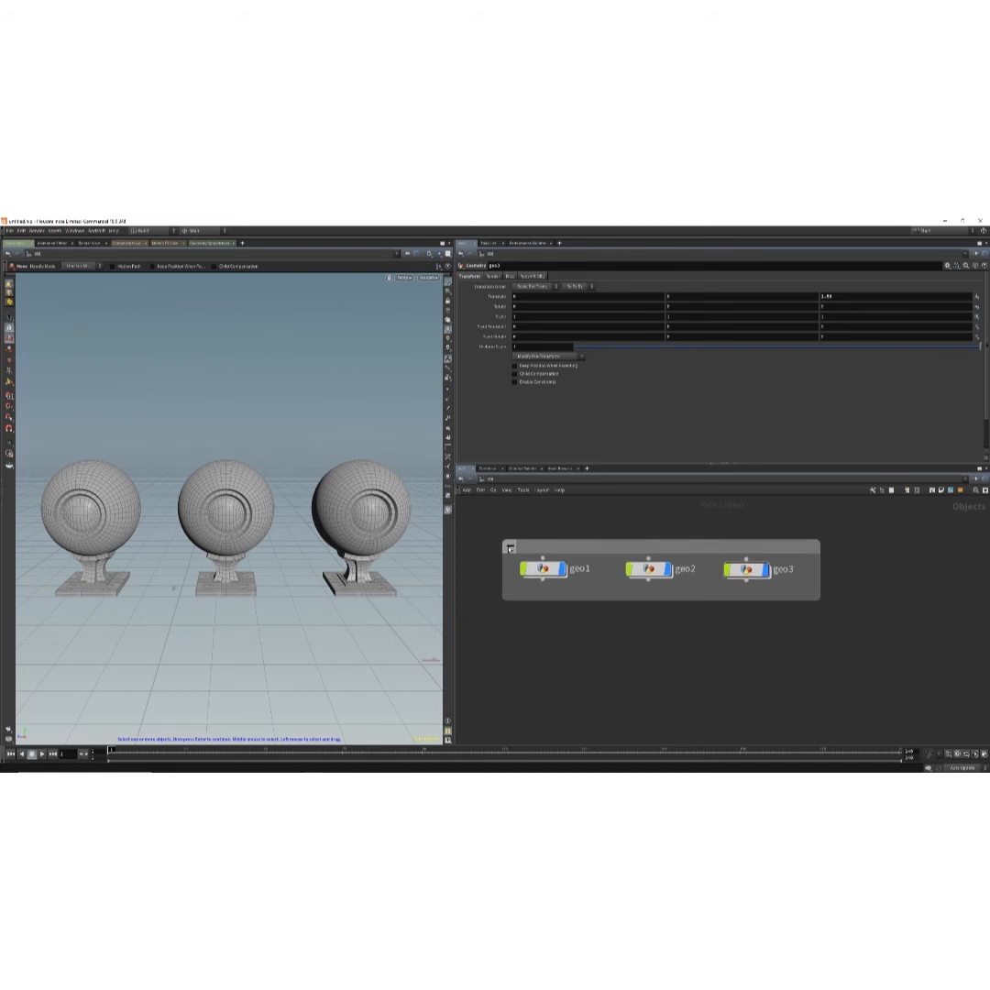
left_click(510, 545)
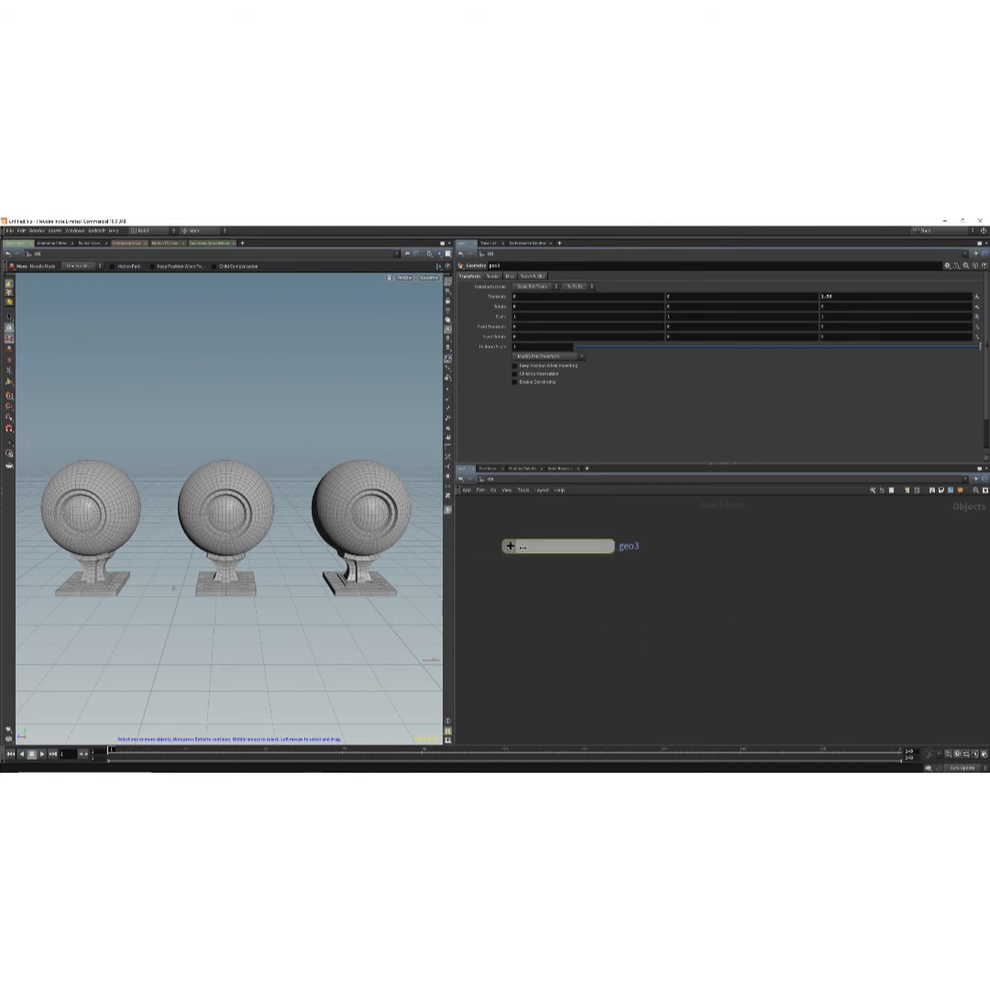
left_click(509, 545)
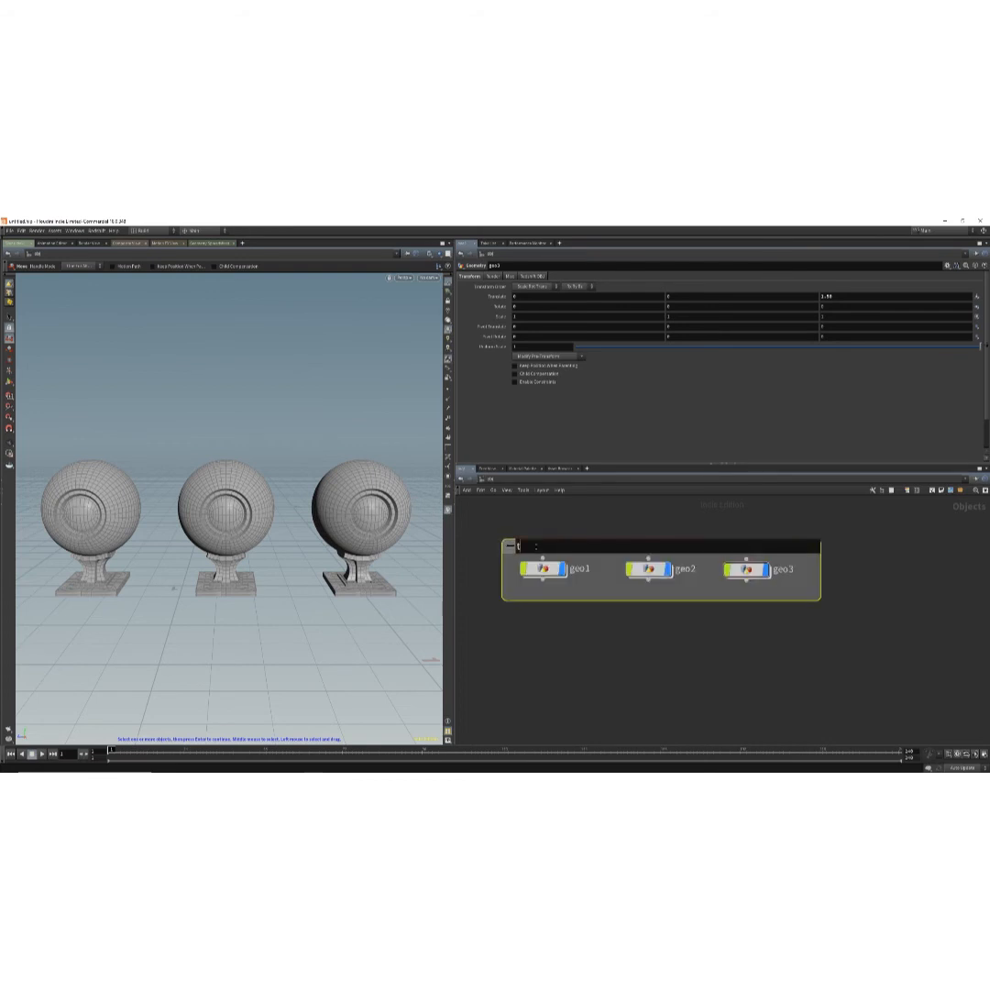
Title the network box Test_mesh, move it within the network, and clear the selection.
type("Test_mesh")
key("Return")
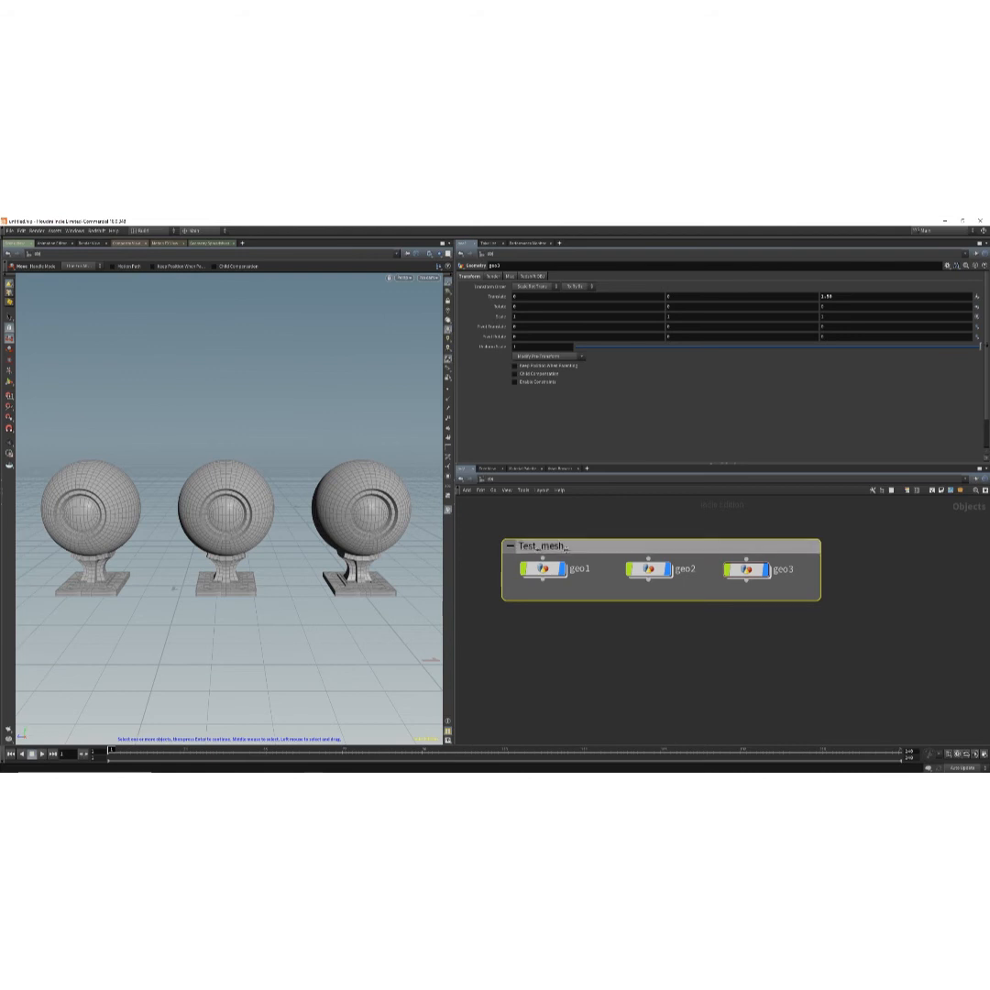
left_click_drag(567, 548, 638, 595)
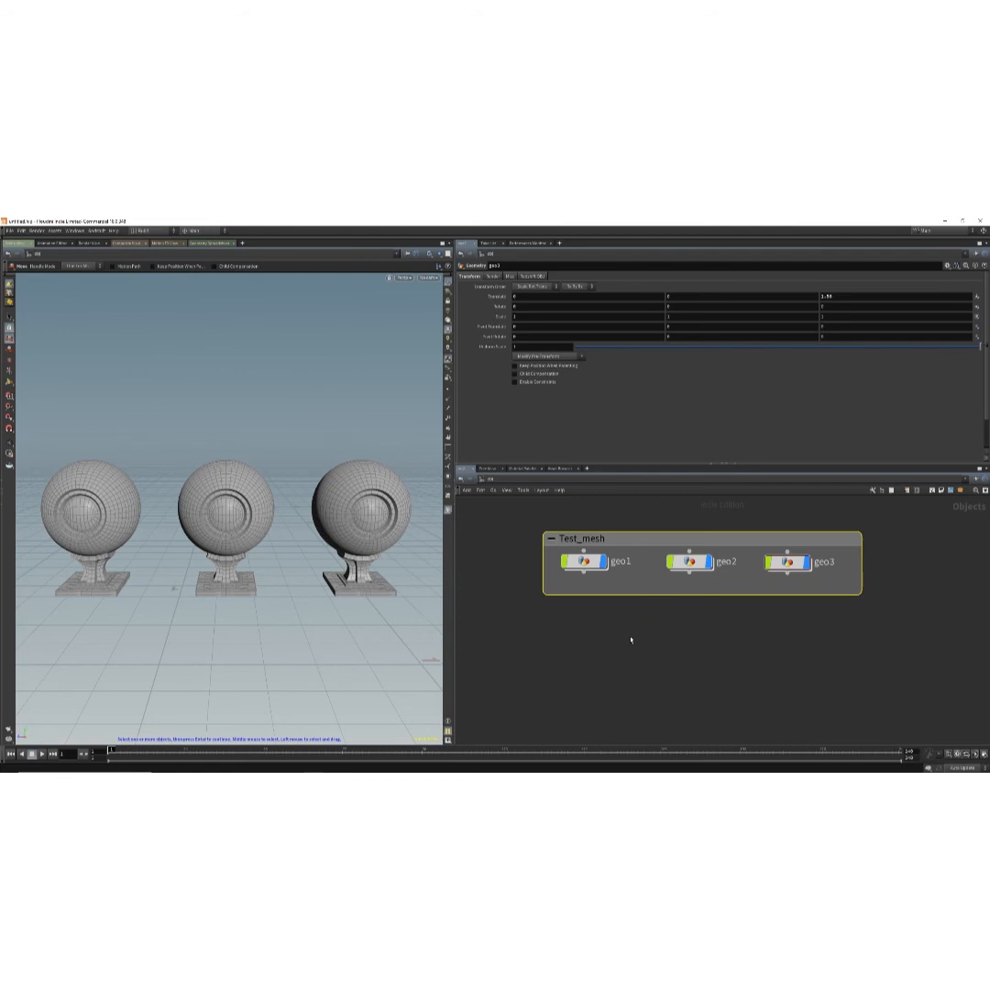
left_click(760, 616)
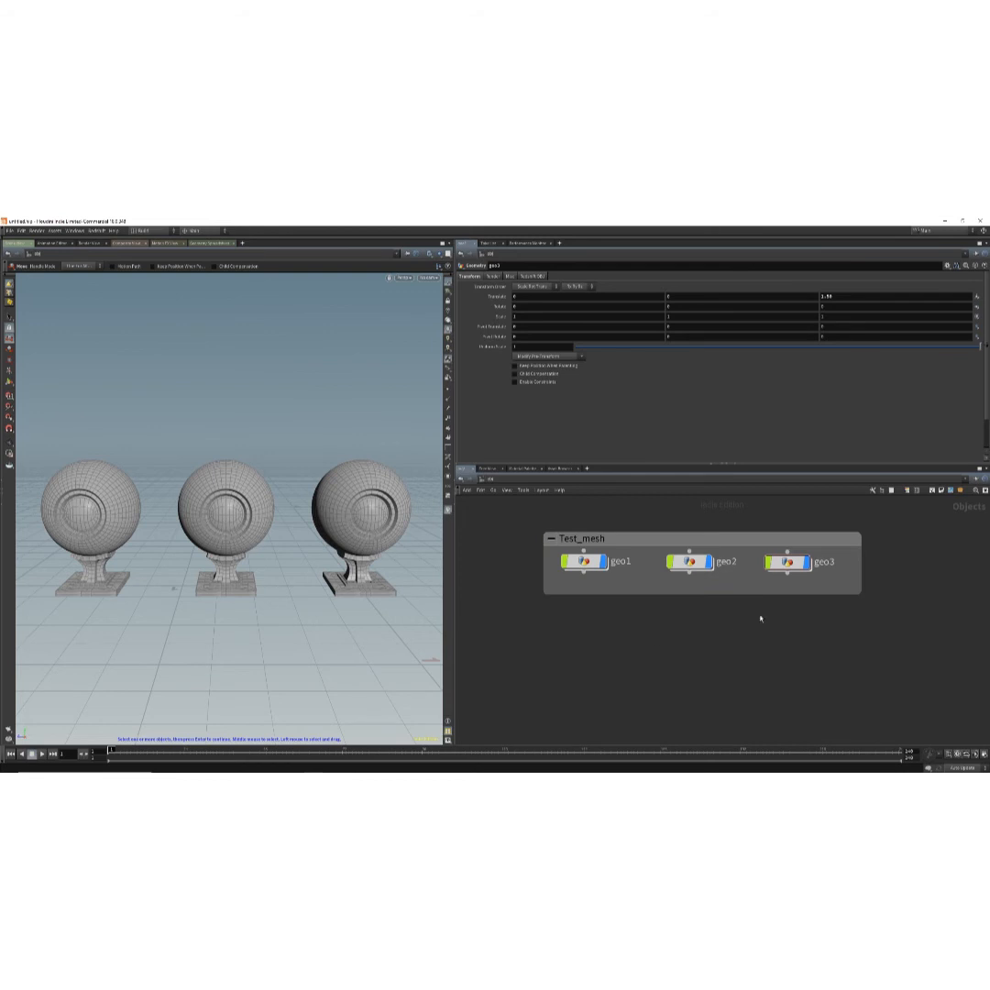
Open the color palette and colour geo1, geo2 and geo3 light purple after trying blue on them.
left_click(908, 493)
left_click(908, 493)
left_click(908, 493)
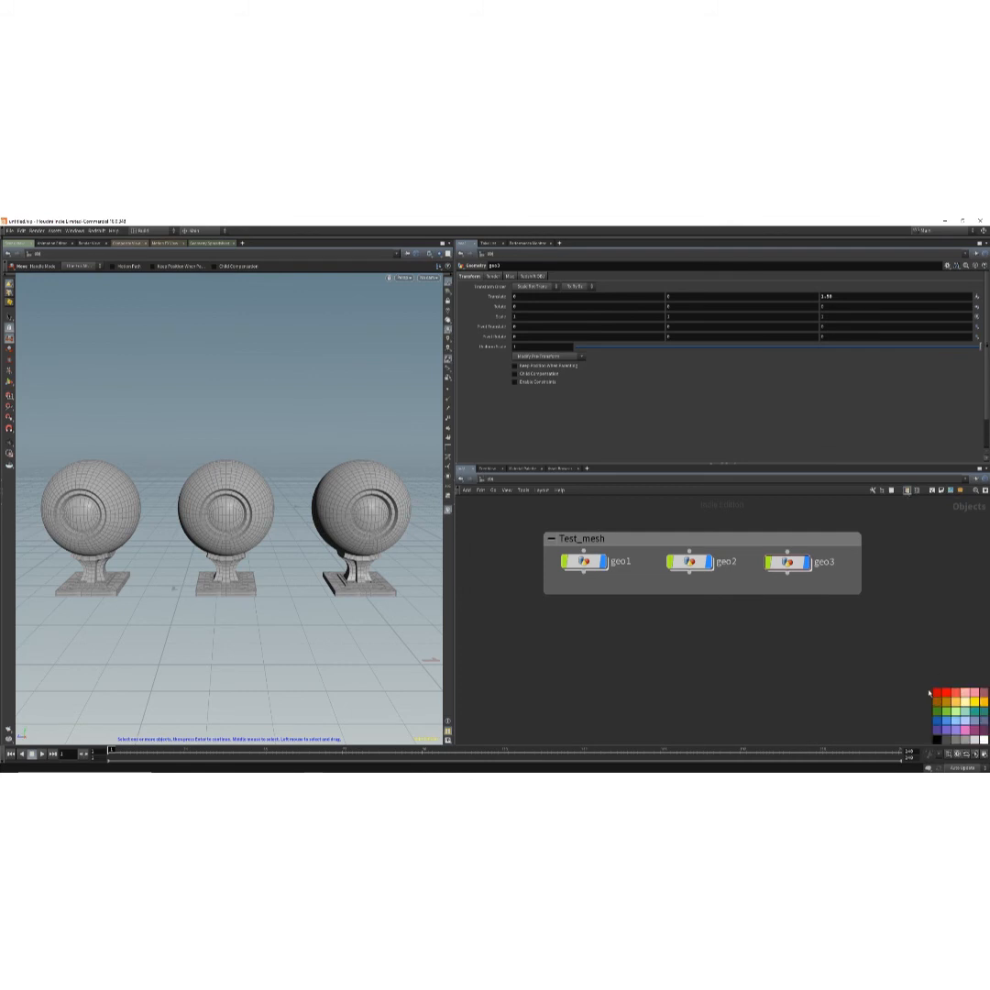
left_click_drag(934, 697, 590, 560)
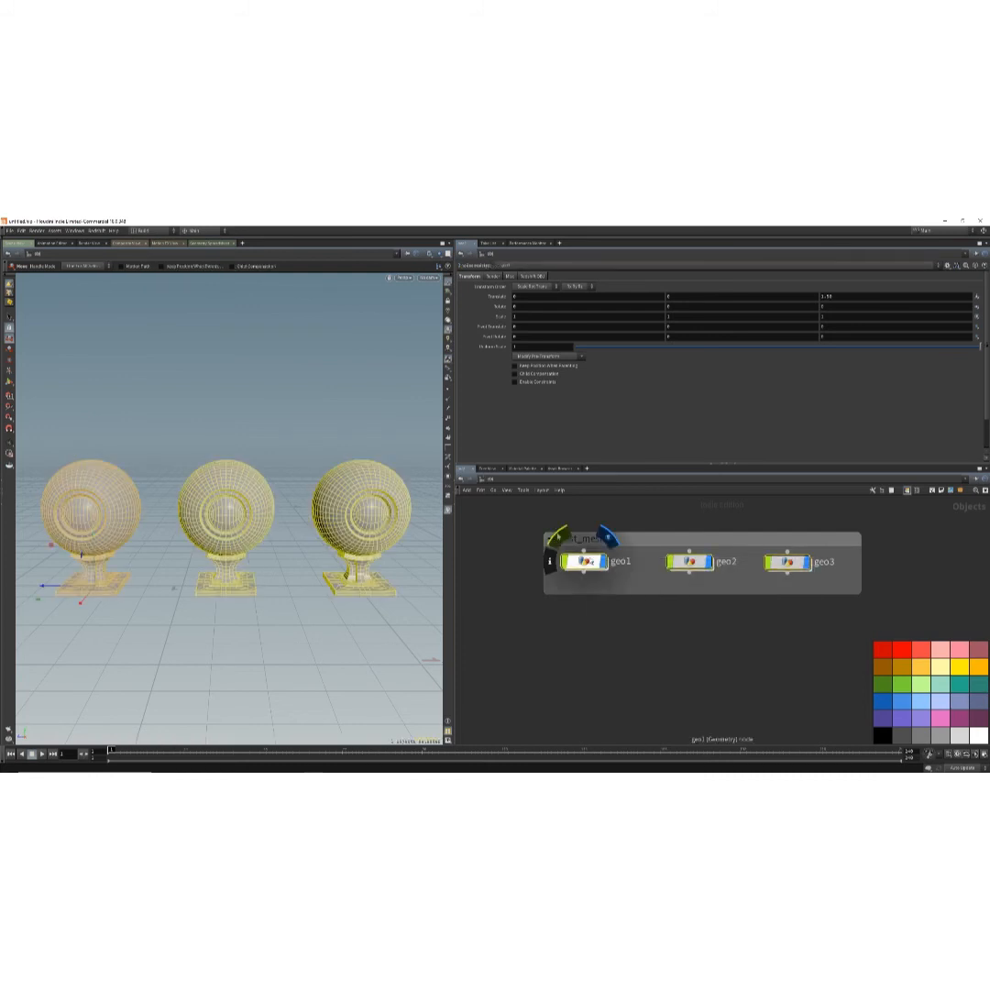
left_click(904, 704)
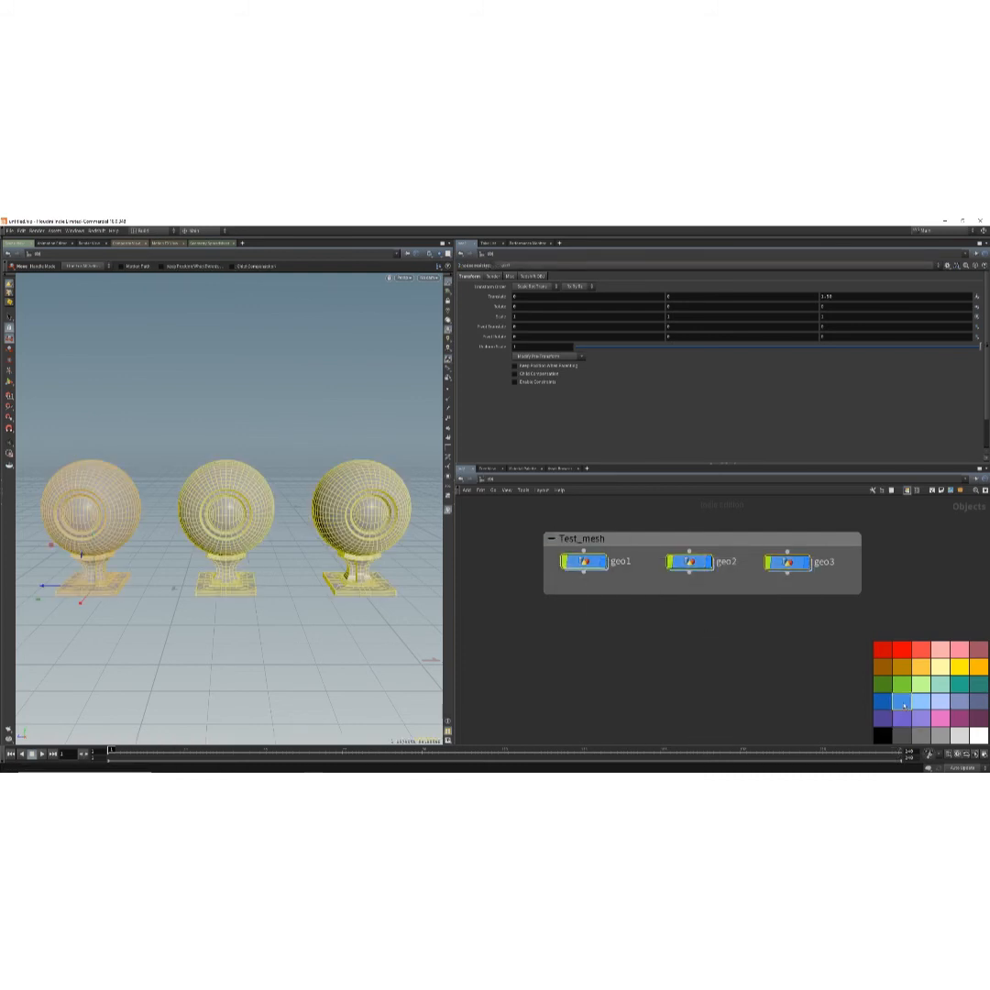
left_click(920, 718)
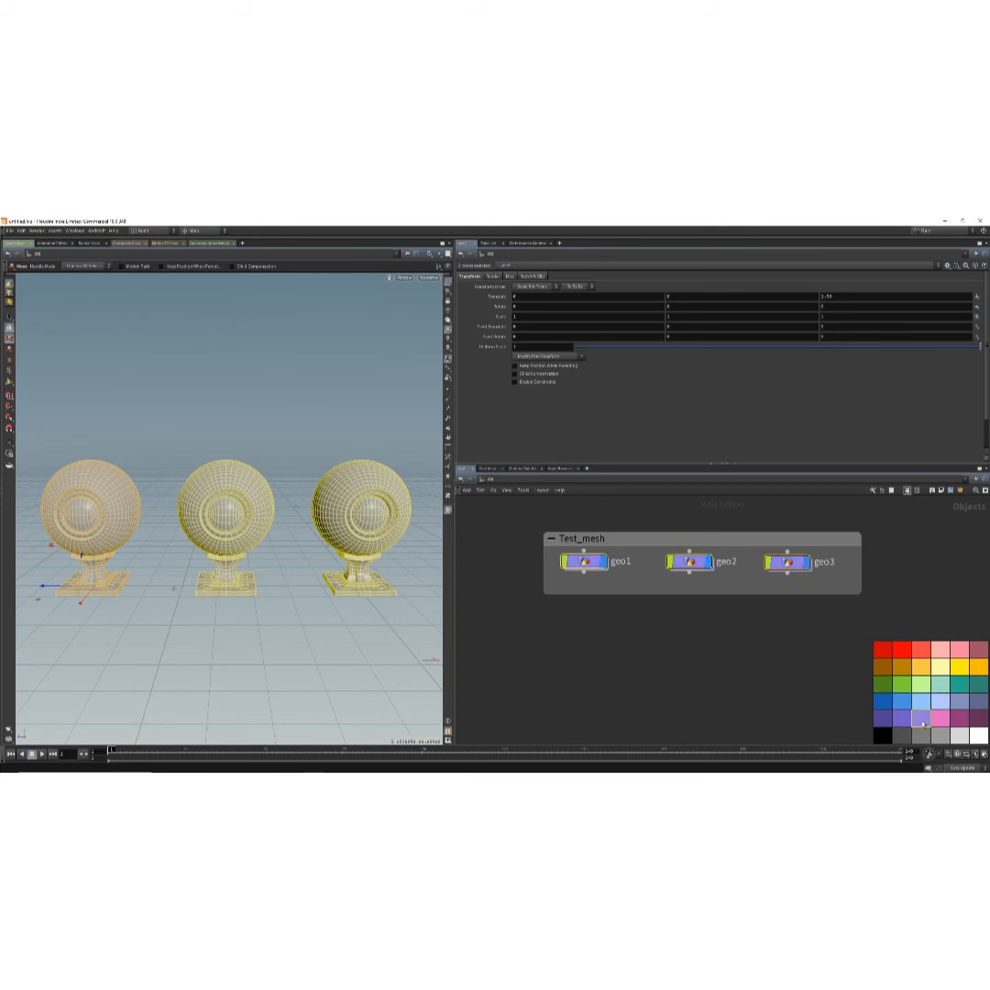
left_click(783, 708)
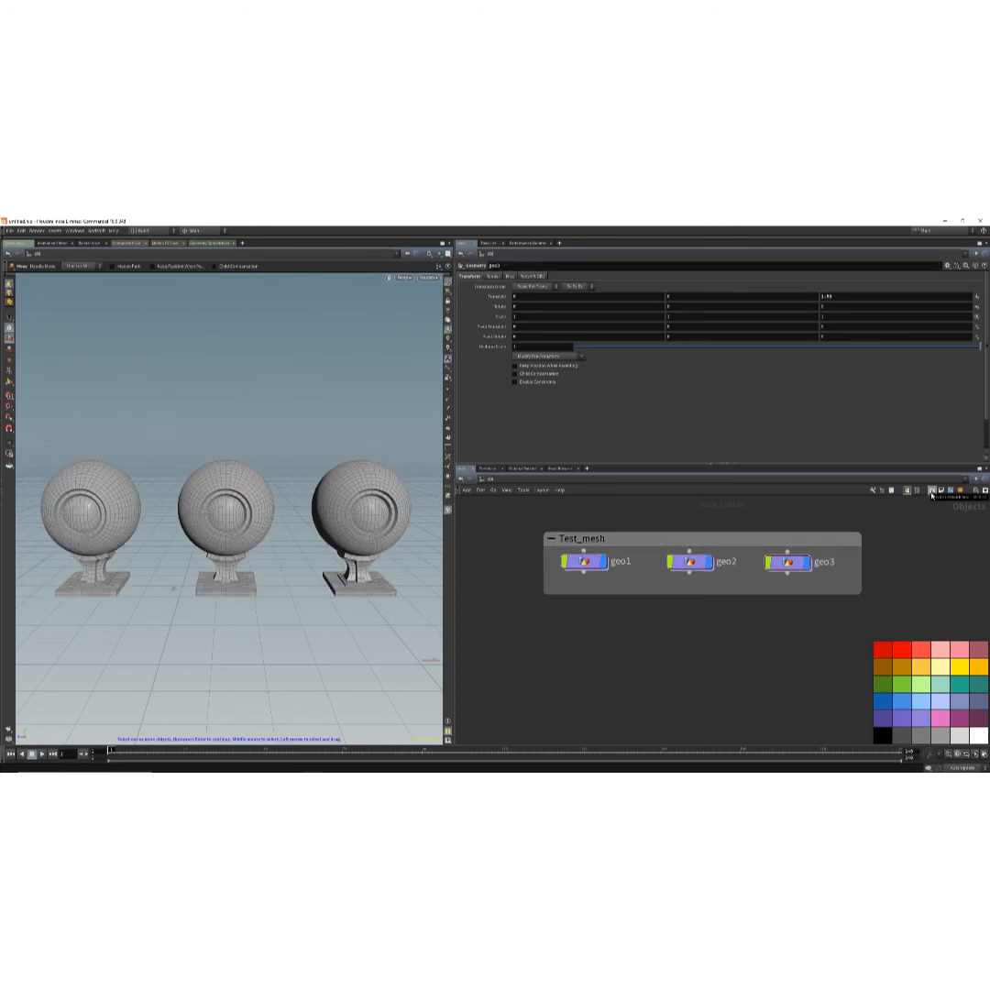
Colour the Test_mesh box golden orange after trying dark green, hide the color palette, and slightly raise the box's lower edge.
left_click(728, 539)
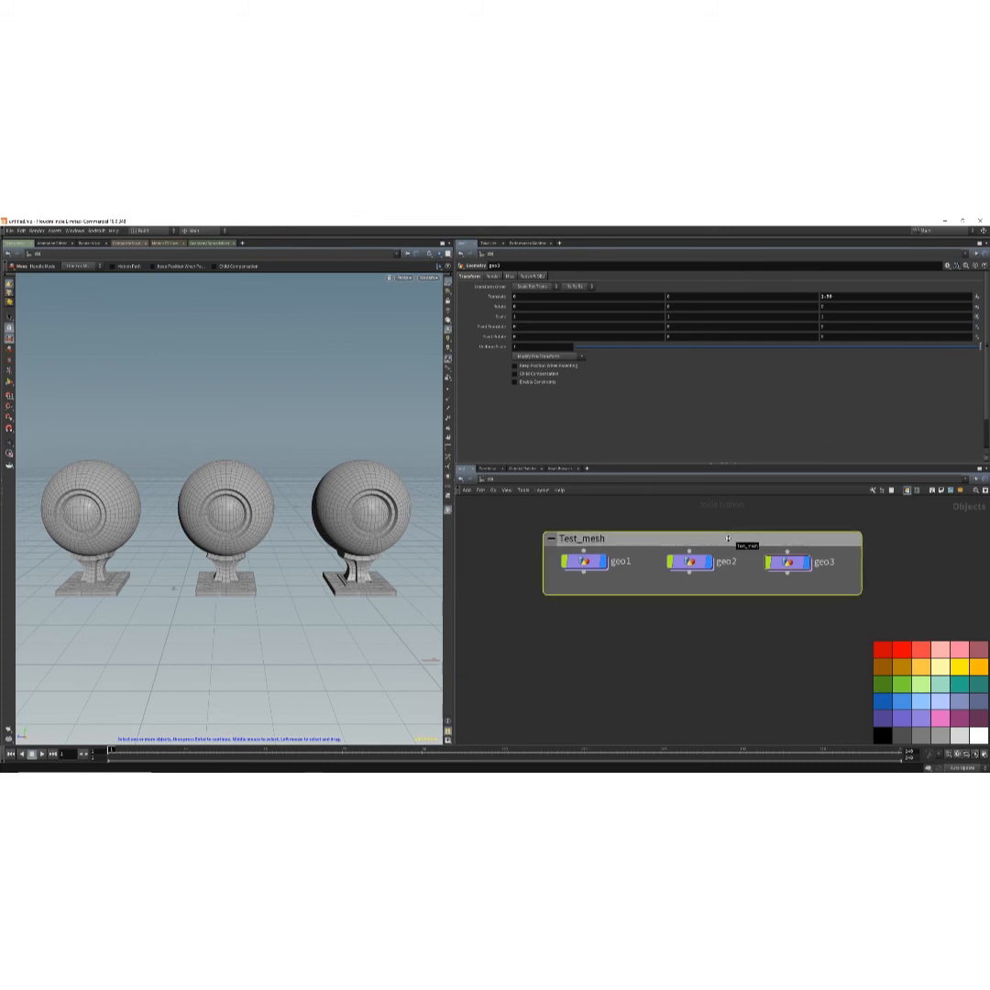
left_click(883, 685)
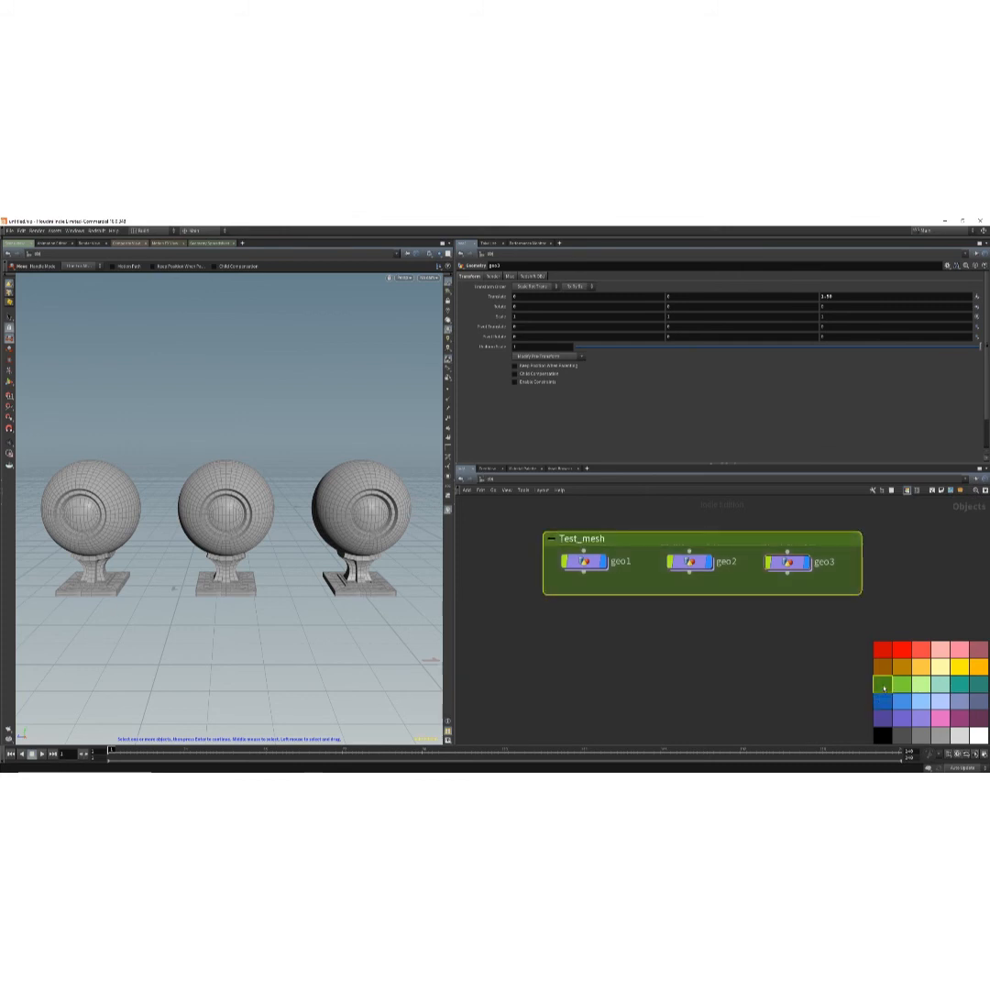
left_click(902, 667)
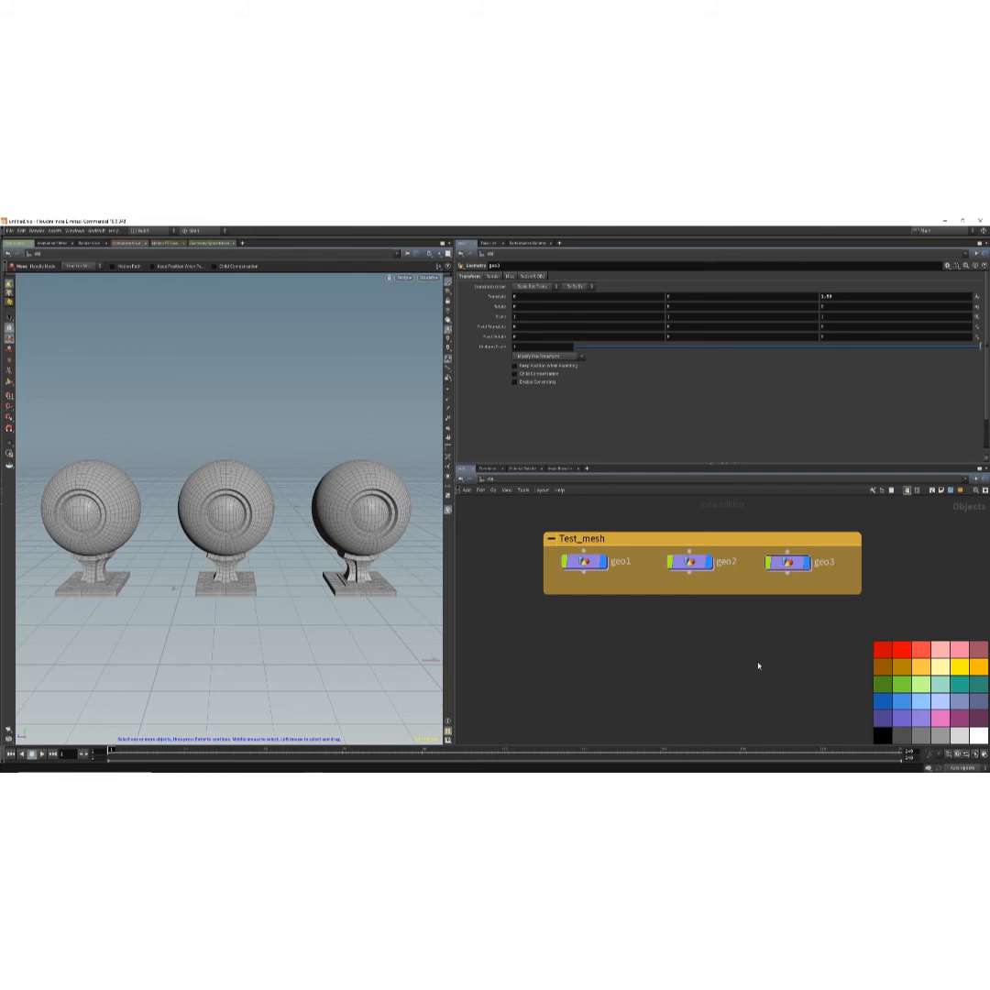
key("c")
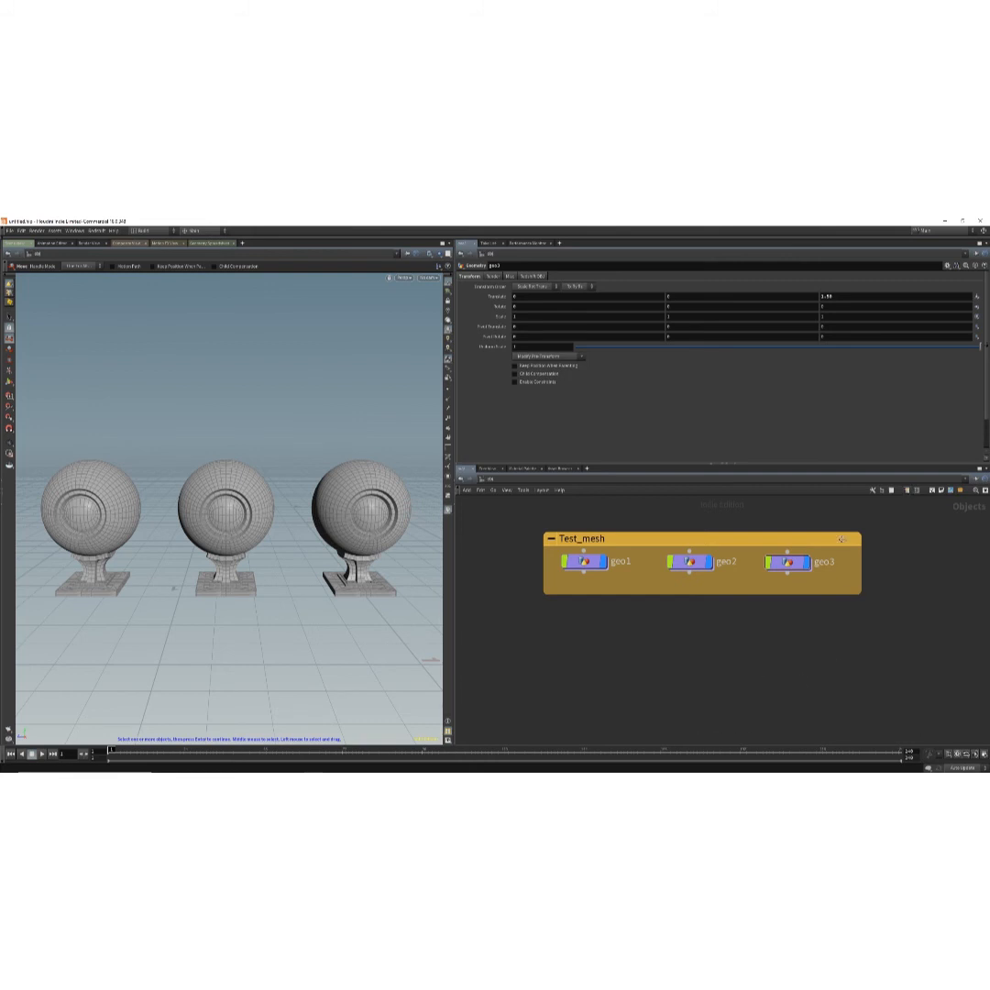
middle_click_drag(748, 654, 746, 661)
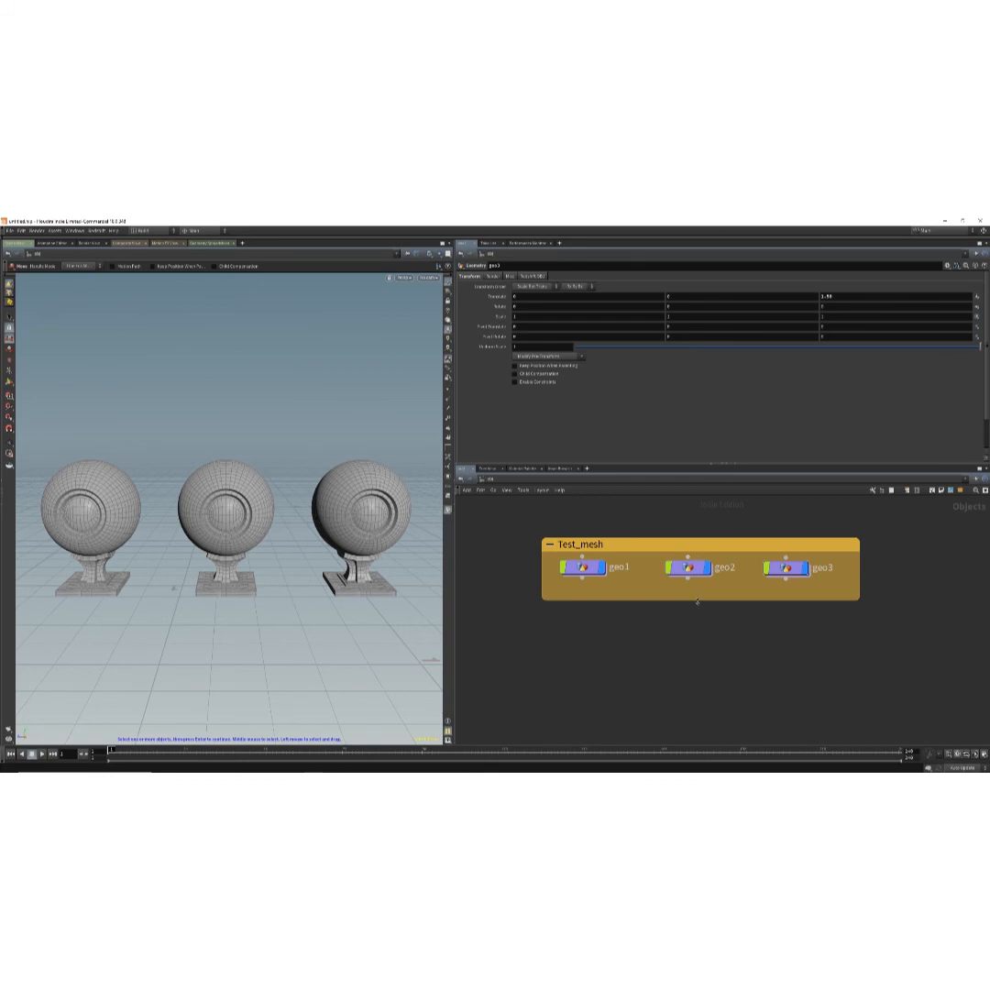
left_click_drag(696, 602, 695, 600)
Open the node shape palette and give the geo2 node the circle shape.
left_click(689, 568)
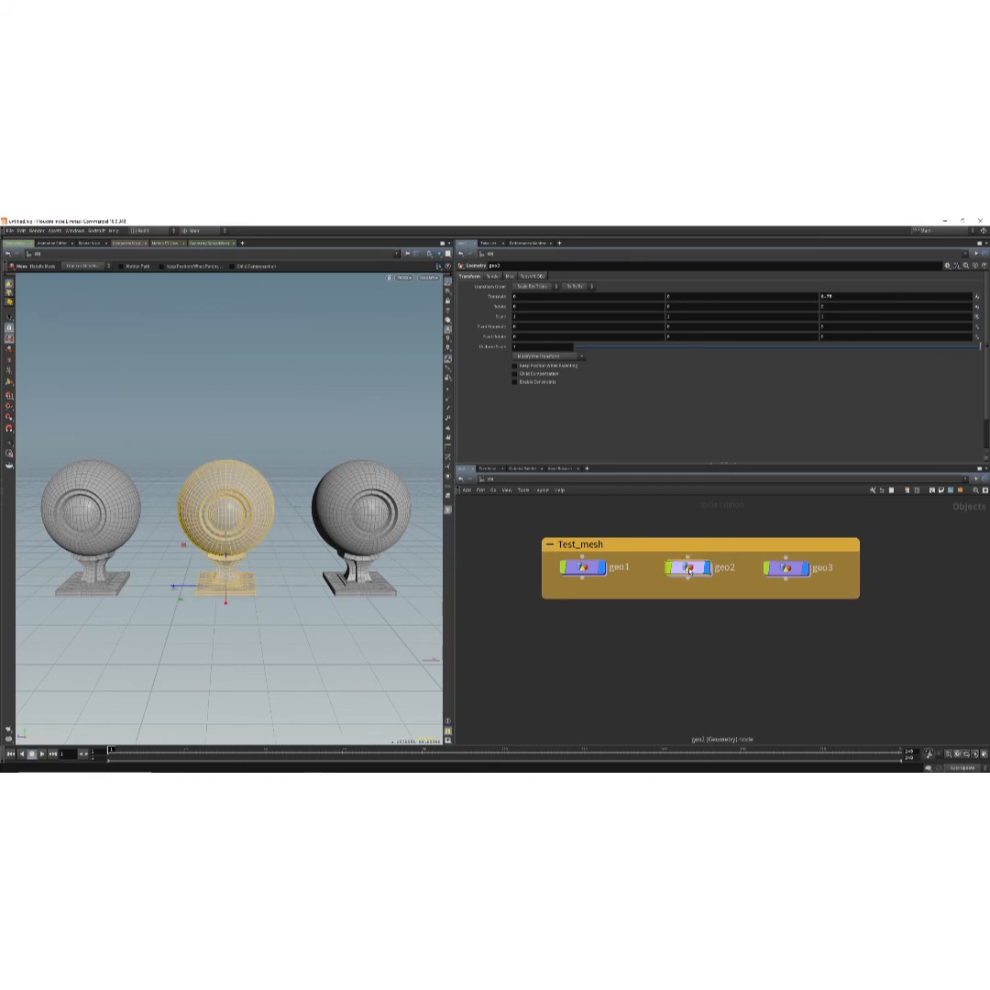
left_click(917, 493)
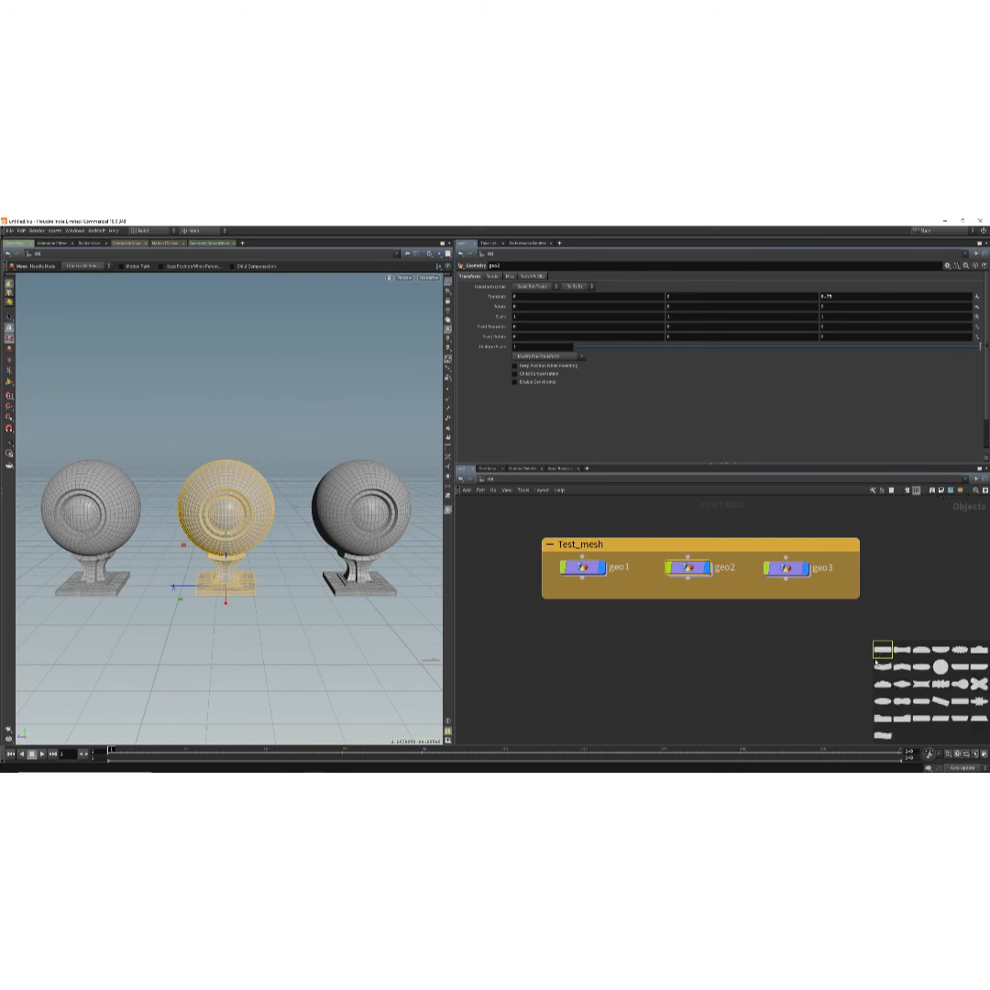
left_click_drag(940, 666, 687, 567)
Give the geo1 node a jagged, slanted shape and the geo3 node a cloud shape.
left_click(583, 569)
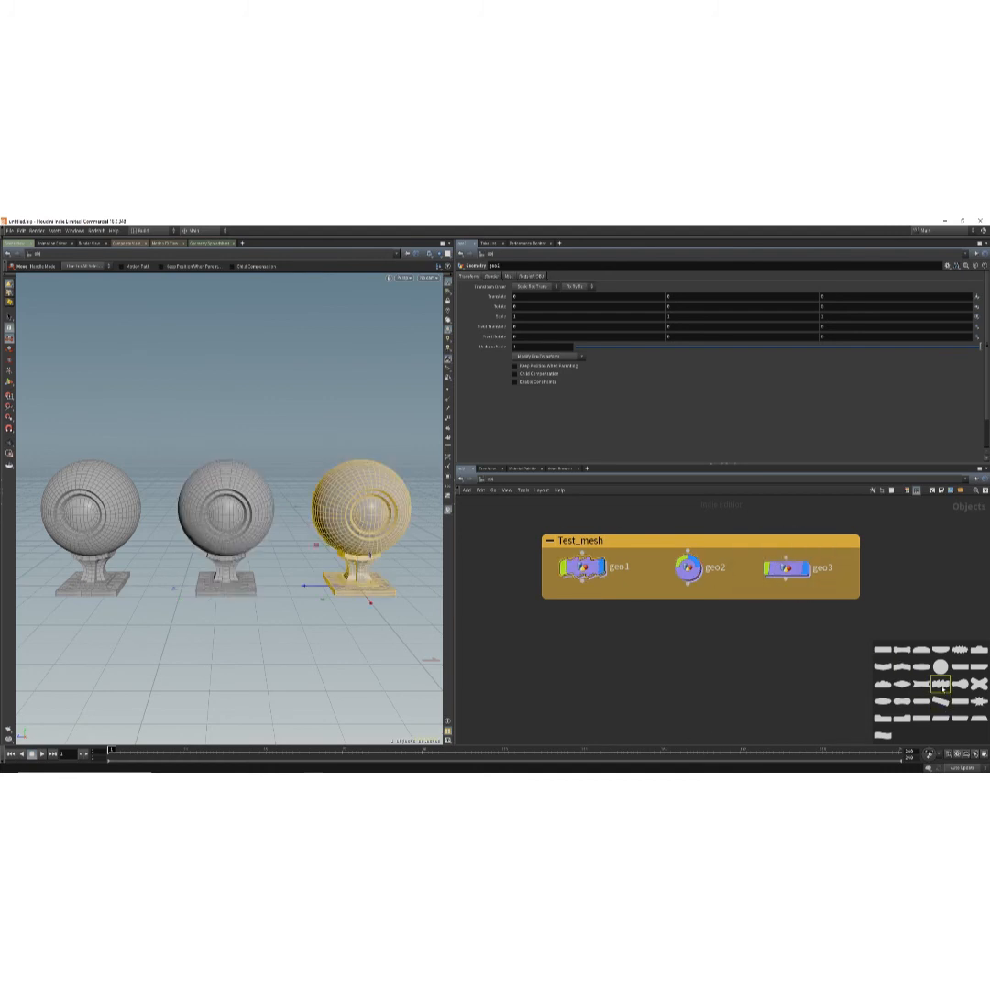
left_click(786, 570)
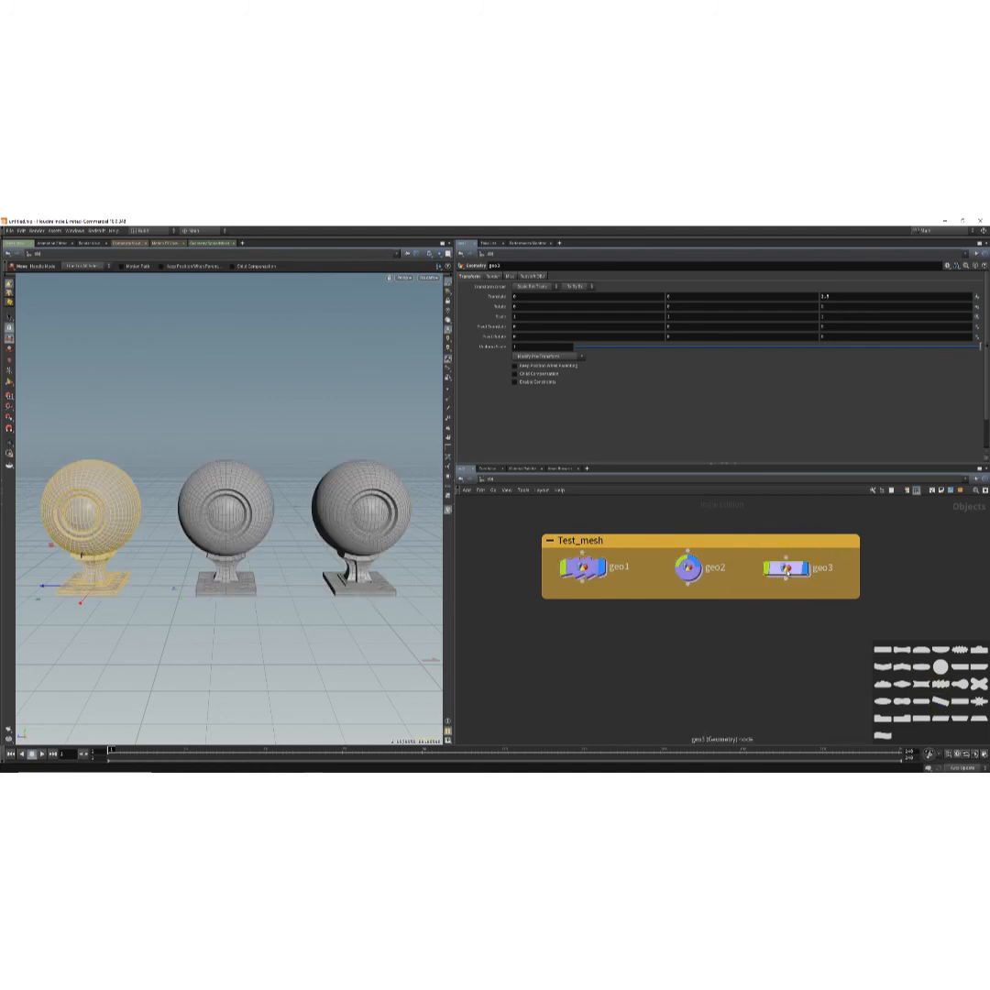
left_click(884, 685)
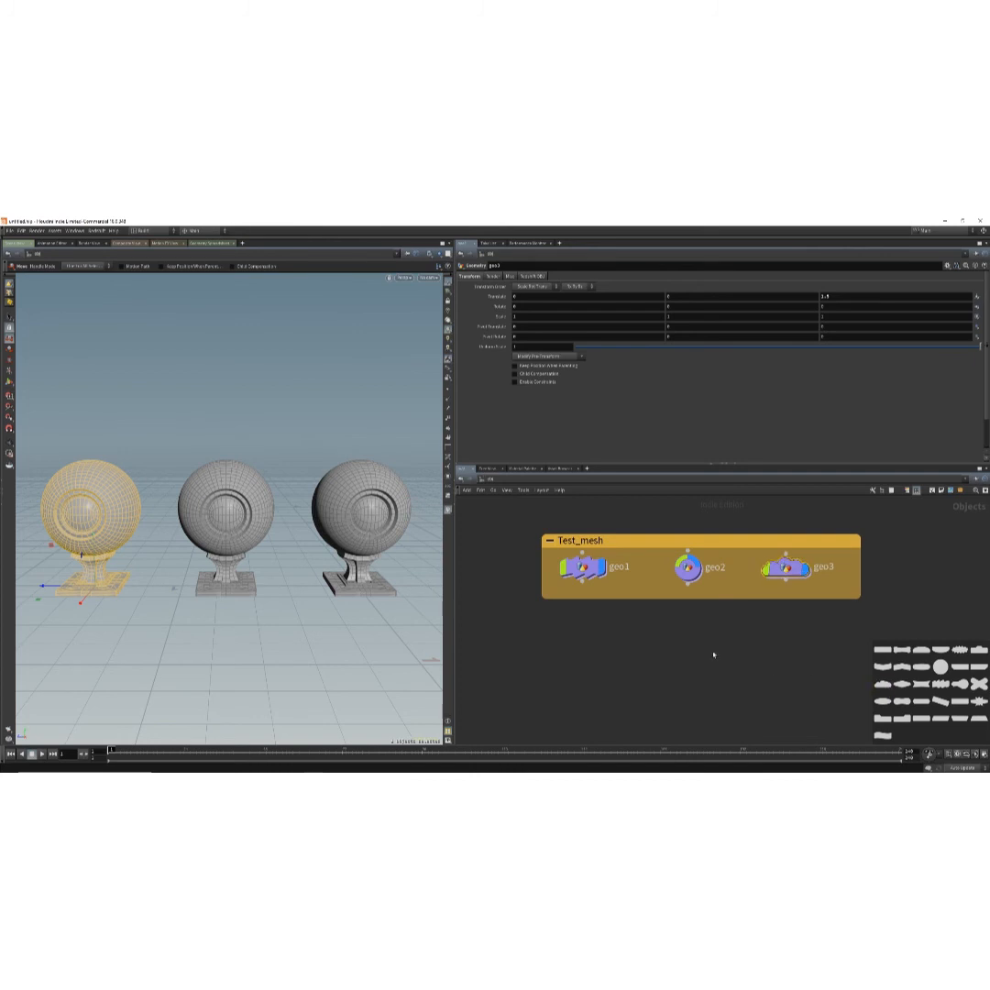
Hide the node shape palette and delete the geo1 and geo3 nodes.
key("z")
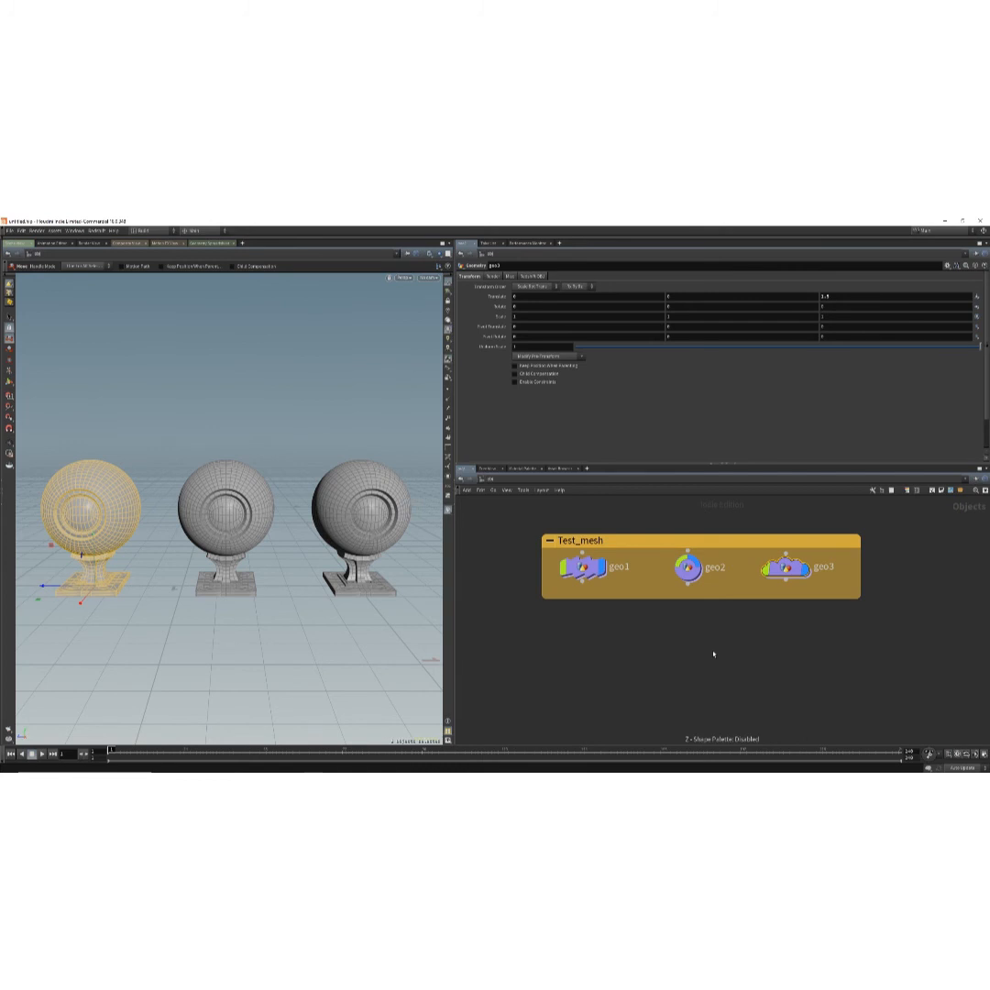
left_click(663, 643)
left_click(579, 568)
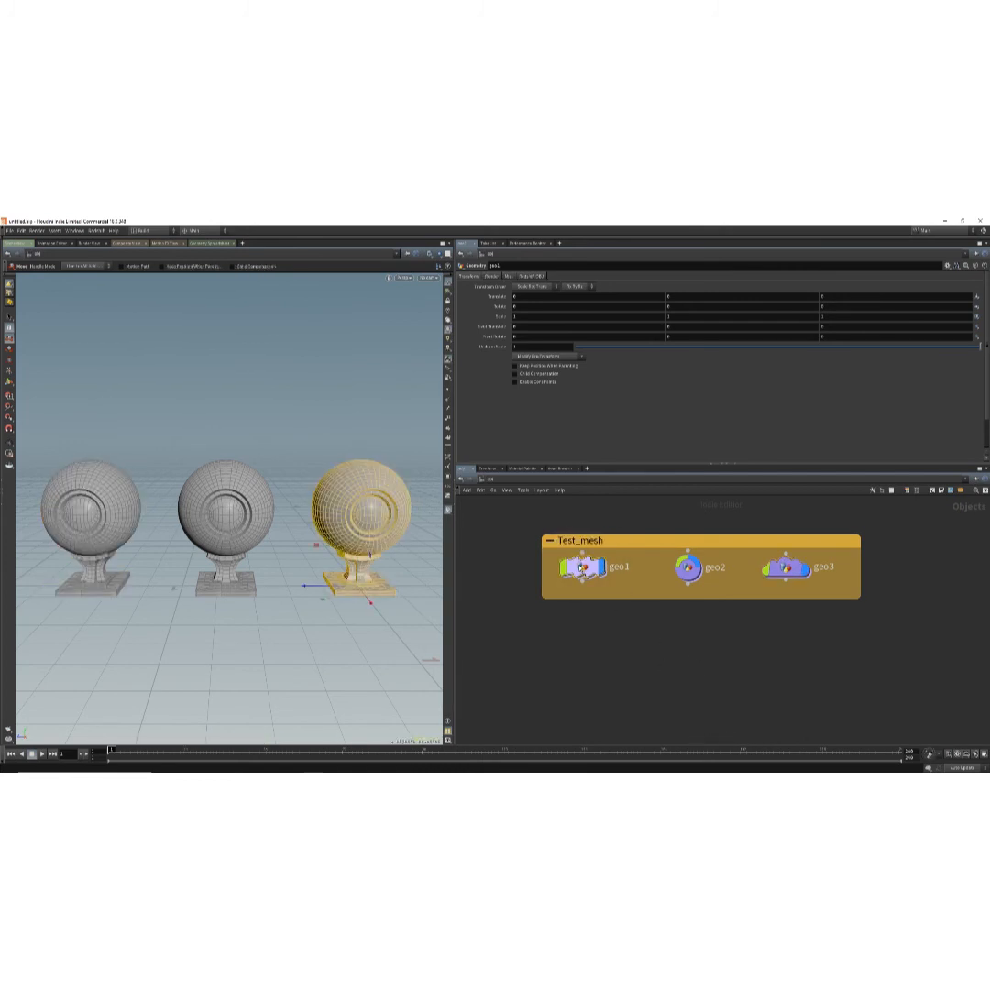
key("Delete")
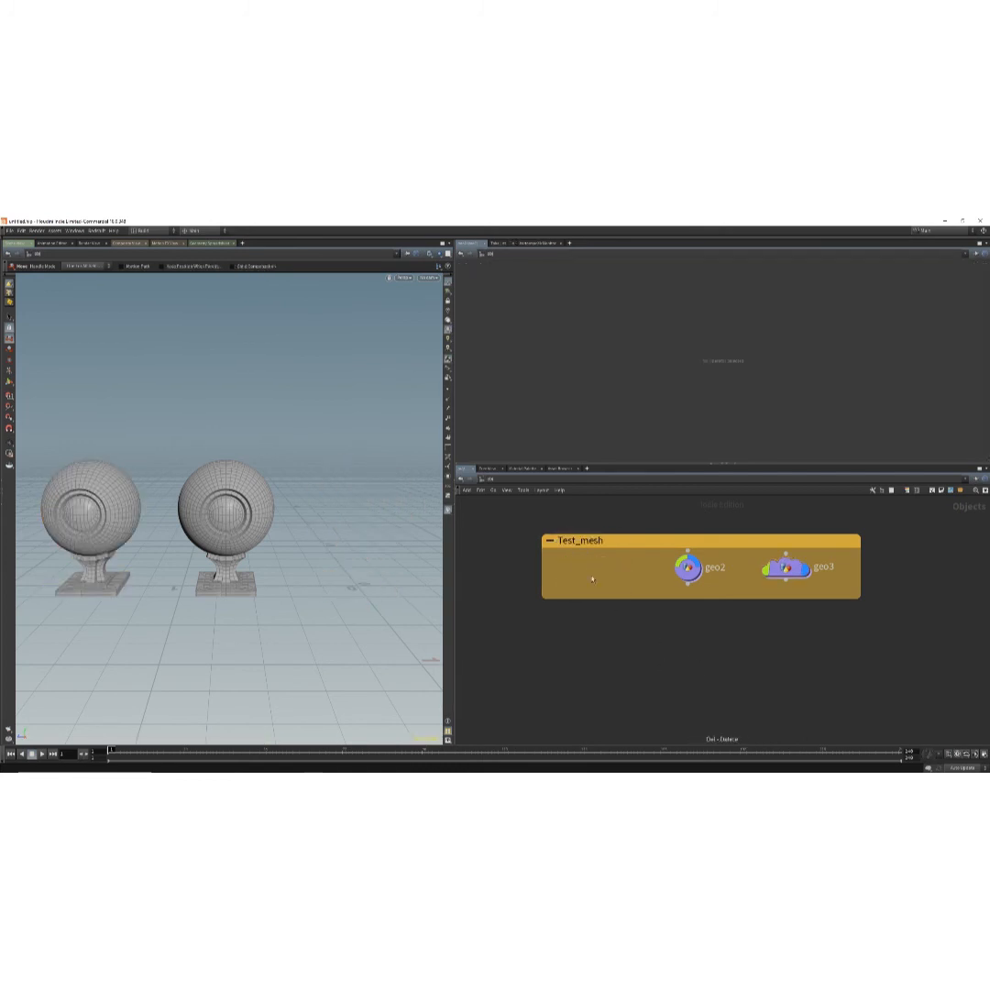
left_click(785, 568)
key("Delete")
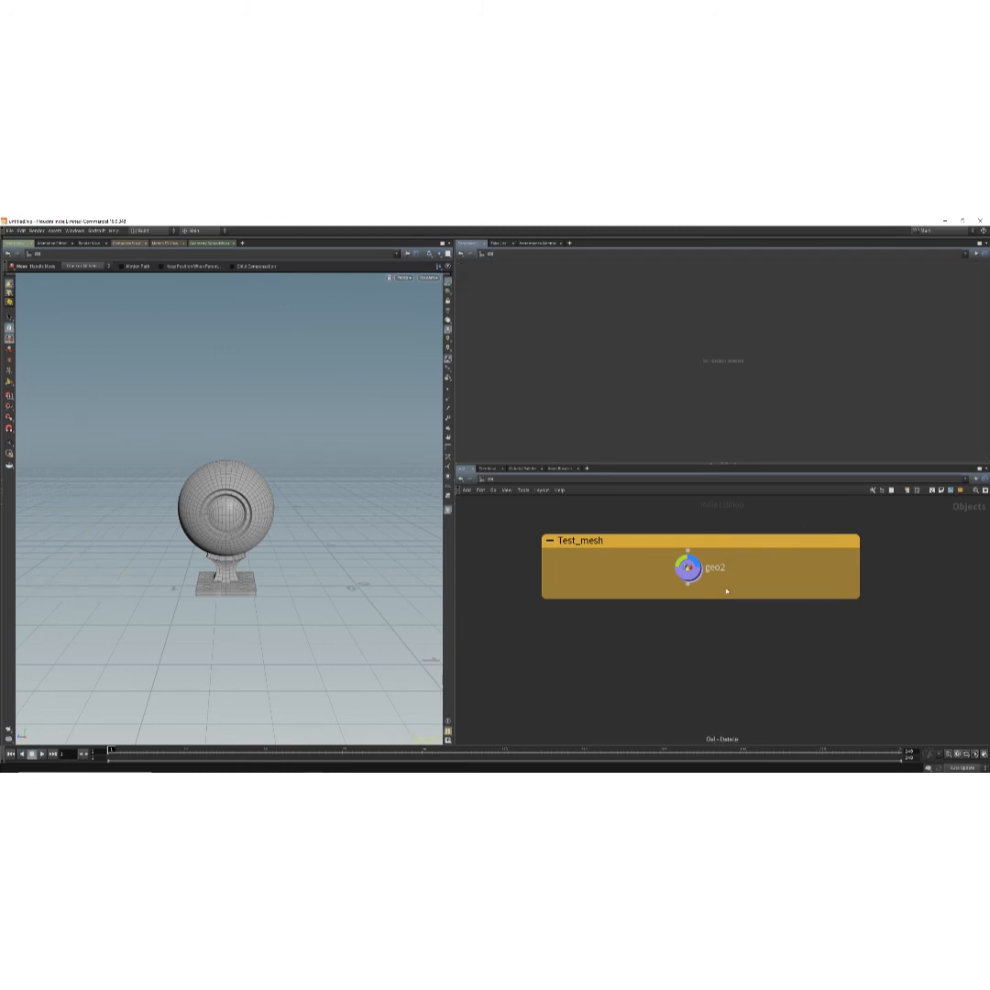
Delete the Test_mesh network box and nudge the remaining geo2 node slightly.
left_click(603, 540)
key("Delete")
left_click_drag(684, 570, 687, 577)
scroll(692, 586, "up", 3)
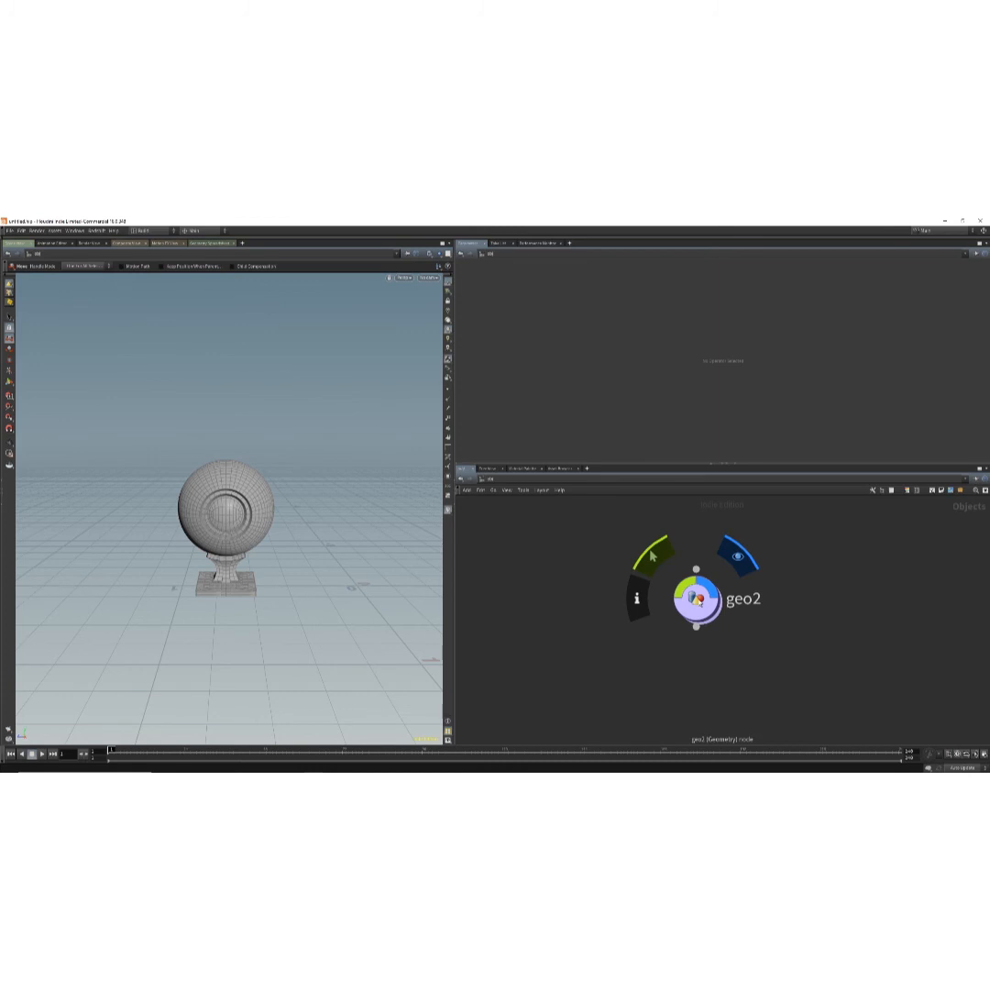
Enter the geo2 network and delete the yellow sticky note reading "Este es mi objeto".
double_click(697, 601)
scroll(669, 632, "up", 1)
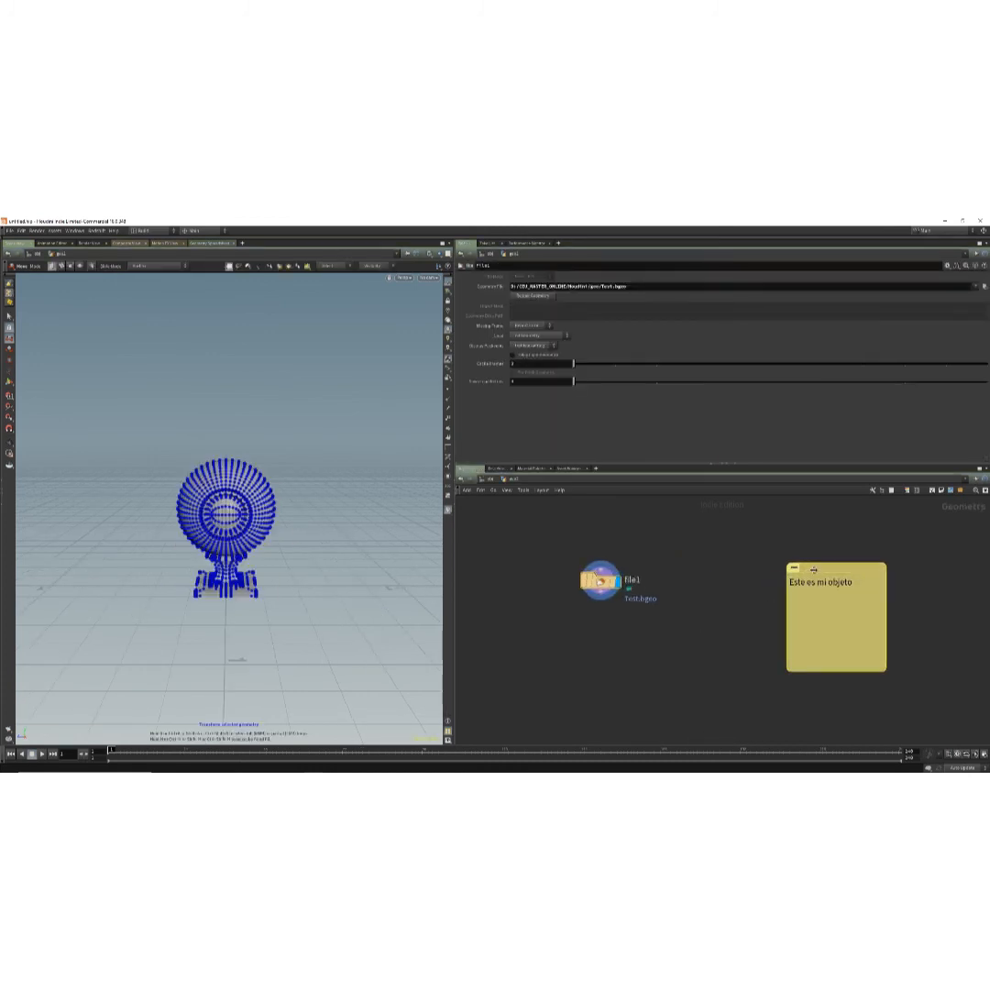
key("Delete")
scroll(648, 670, "up", 3)
left_click_drag(266, 600, 297, 596)
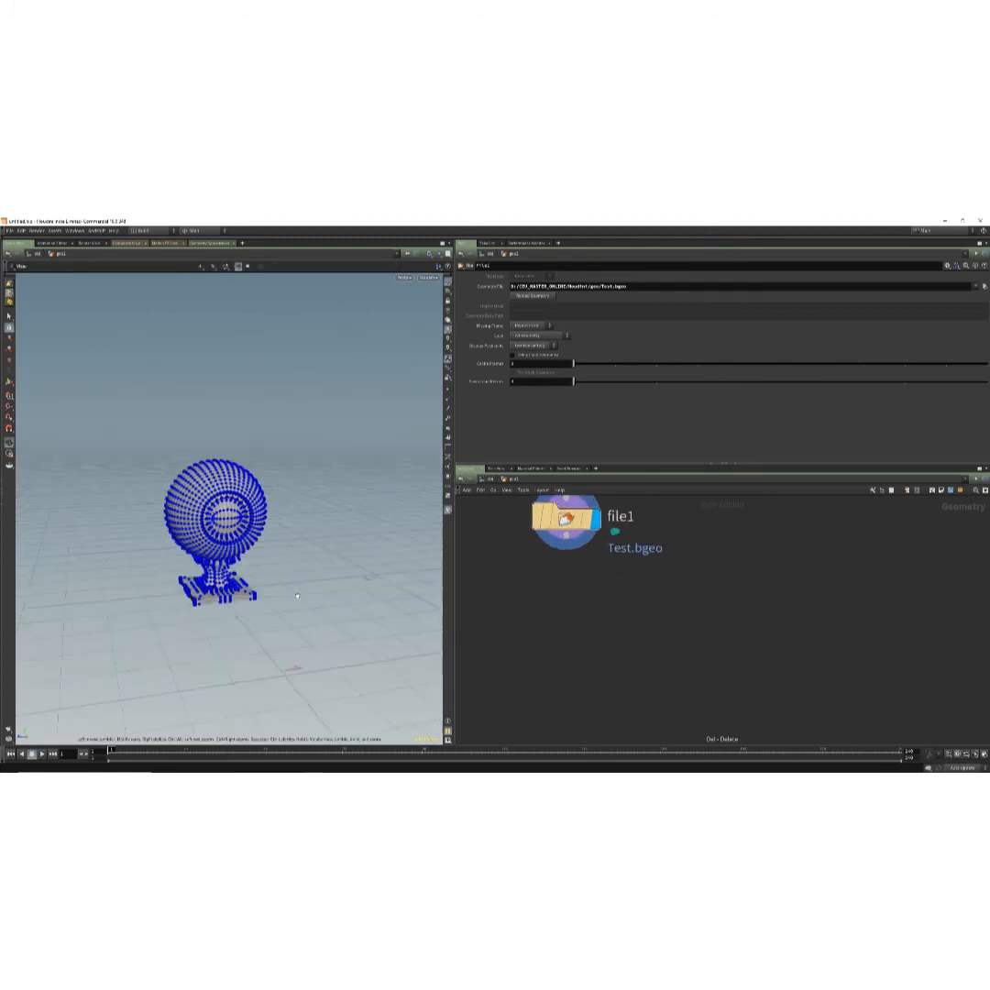
scroll(338, 597, "up", 5)
left_click_drag(565, 522, 656, 577)
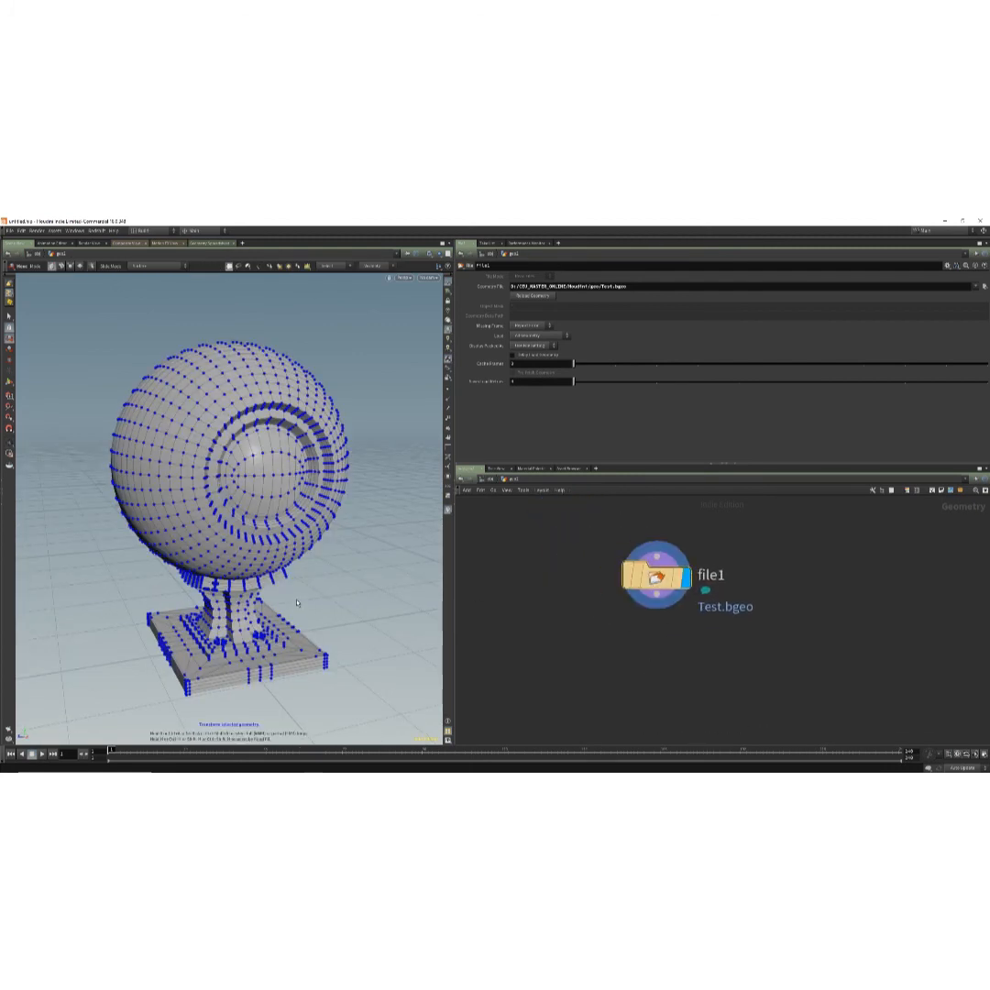
Set component selection to primitives and box-select a horizontal band of faces across the middle of the sphere.
right_click(9, 293)
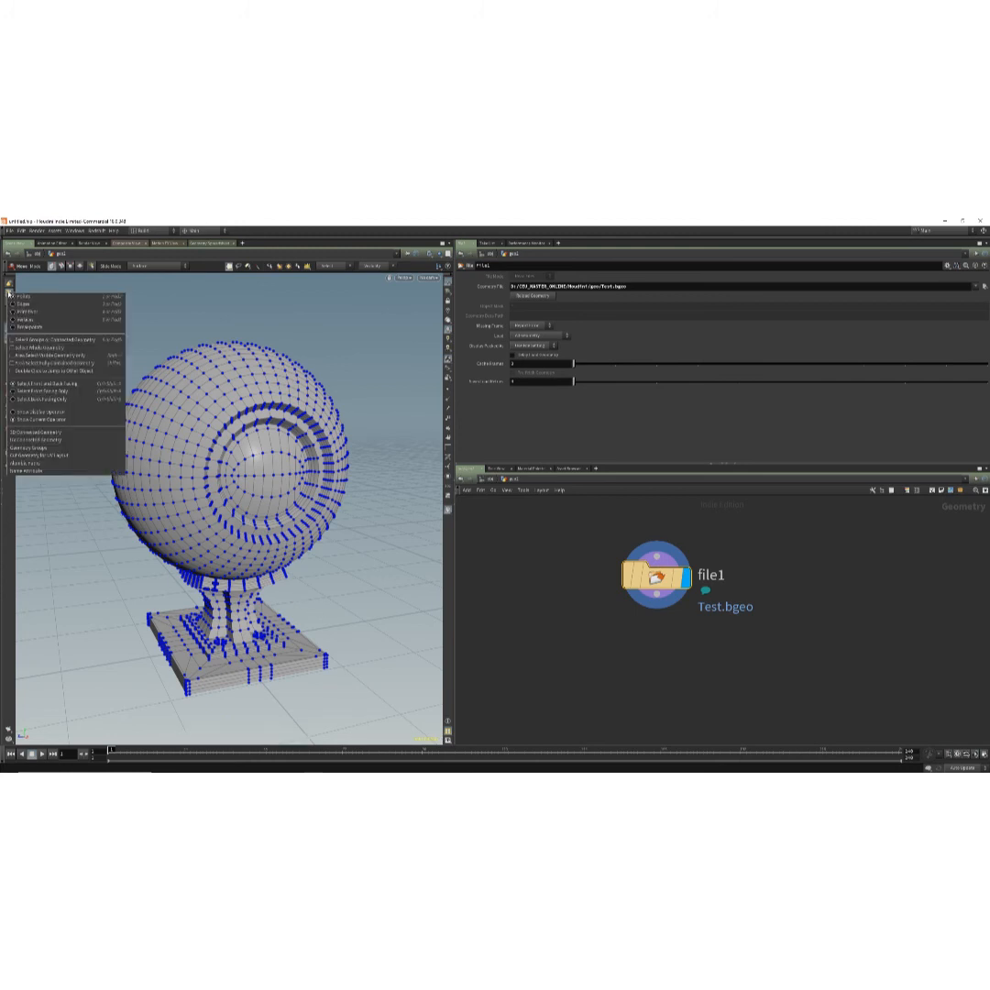
left_click(28, 312)
mouse_move(250, 585)
left_mouse_down("alt")
mouse_move(219, 582)
mouse_move(235, 581)
left_mouse_up("alt")
left_click_drag(80, 416, 327, 514)
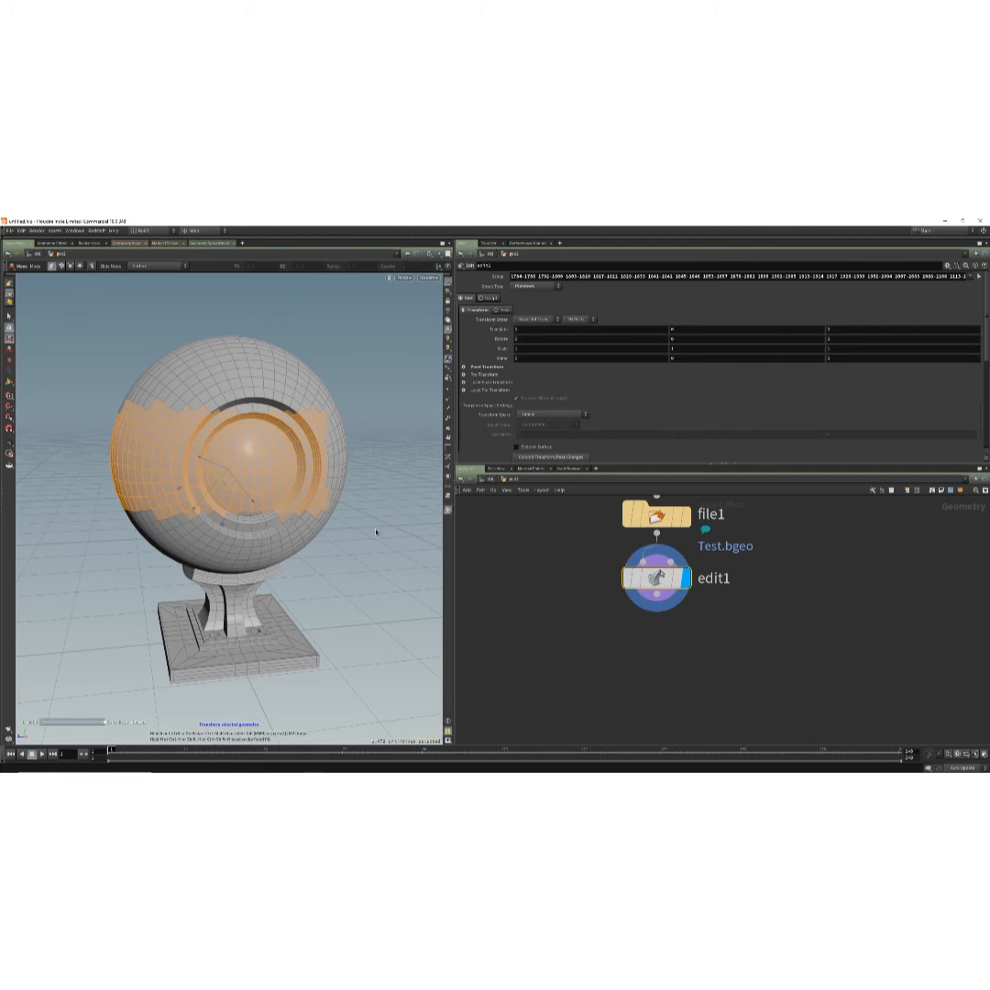
Switch back to the Select tool and delete the edit1 node.
key("s")
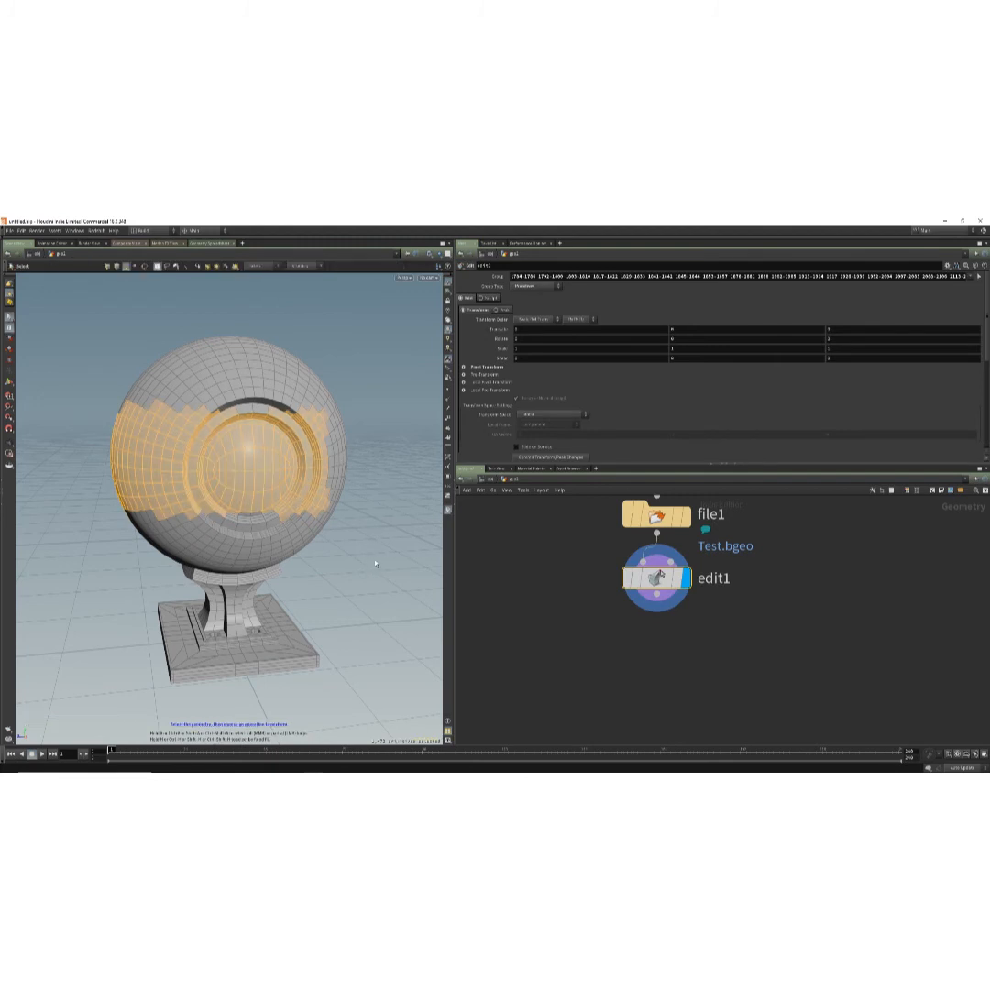
left_click_drag(376, 565, 231, 461)
key("Delete")
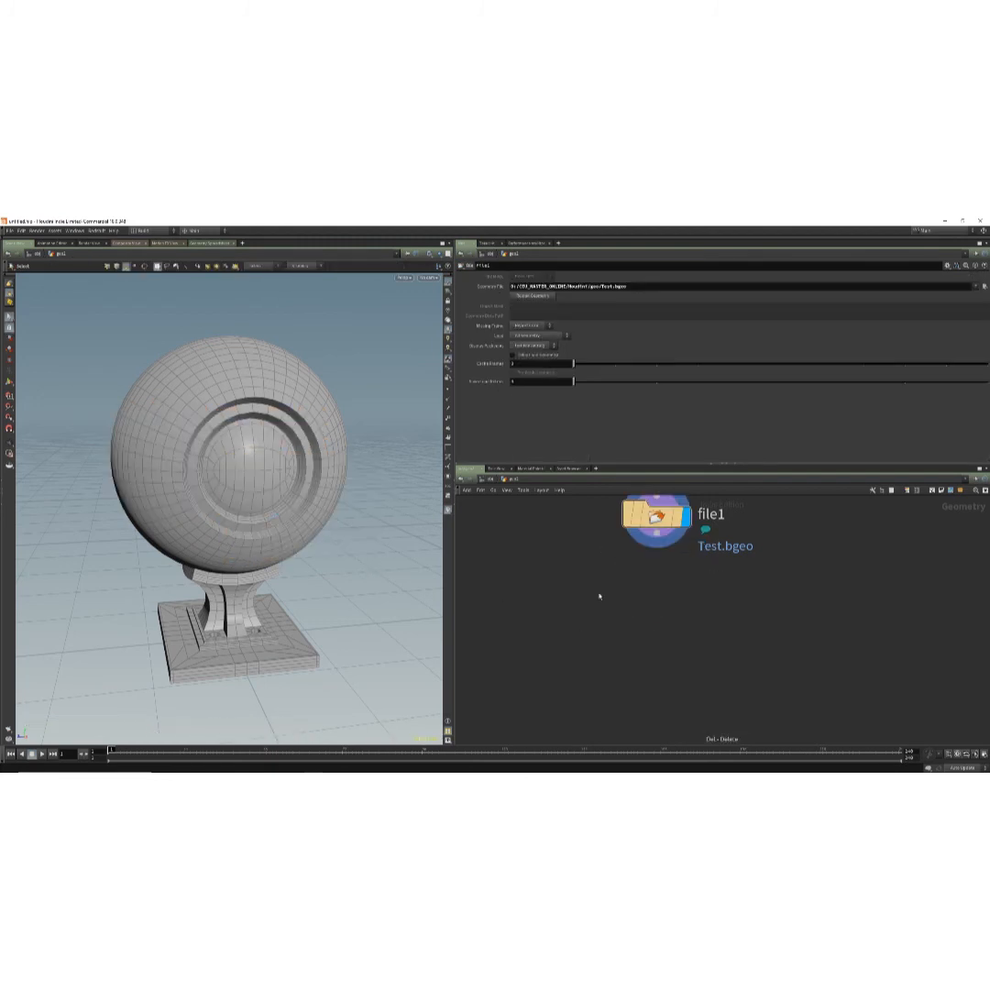
Try a box selection of faces on the upper sphere, clear it, and reposition the file1 node in the network.
left_click_drag(130, 345, 295, 502)
left_click(363, 569)
left_click_drag(349, 577, 359, 578, "alt")
middle_click_drag(560, 586, 529, 621)
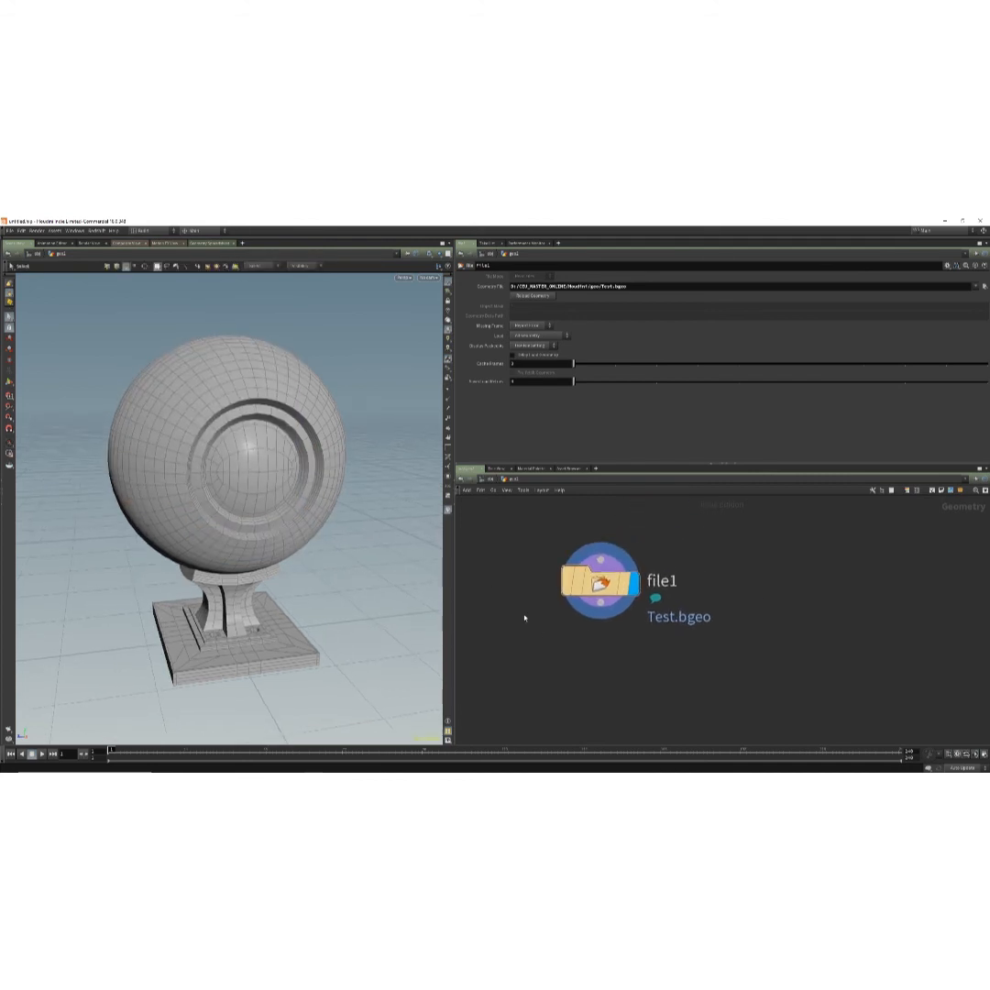
left_click_drag(270, 604, 273, 599, "alt")
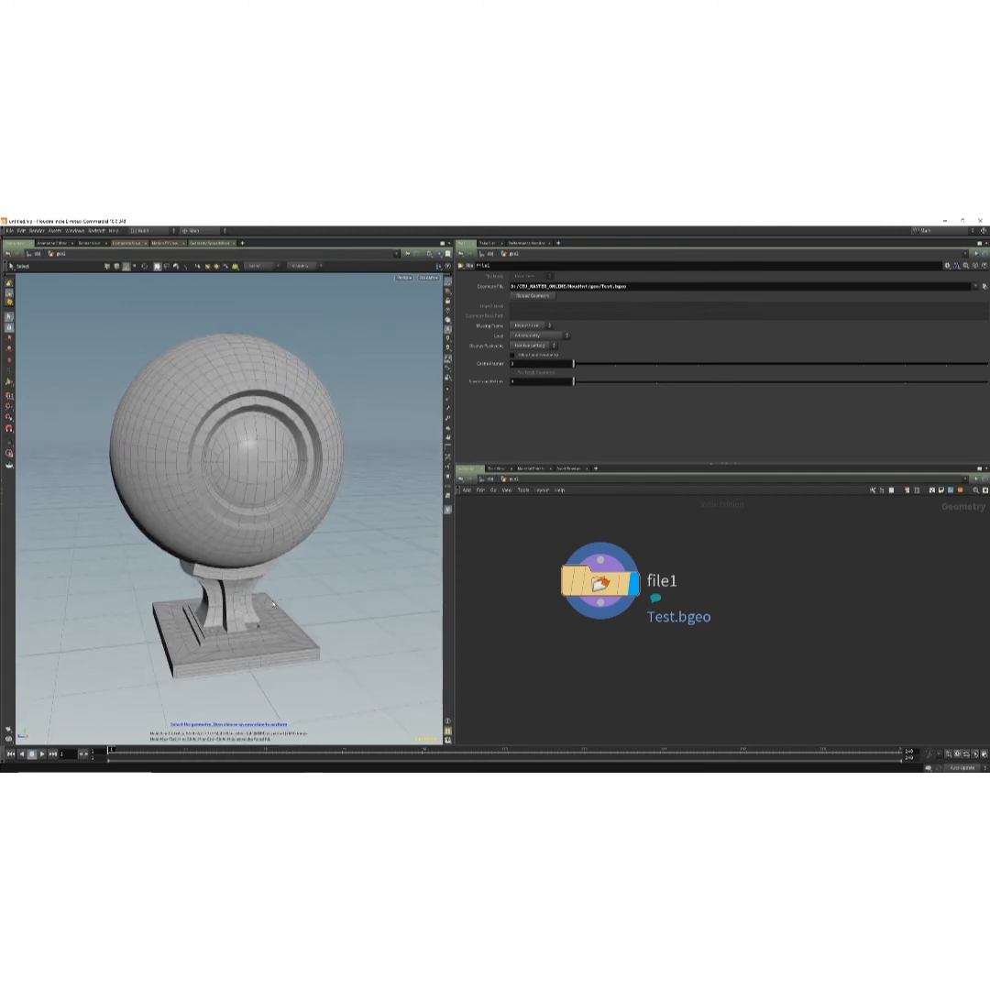
middle_click_drag(607, 625, 614, 634)
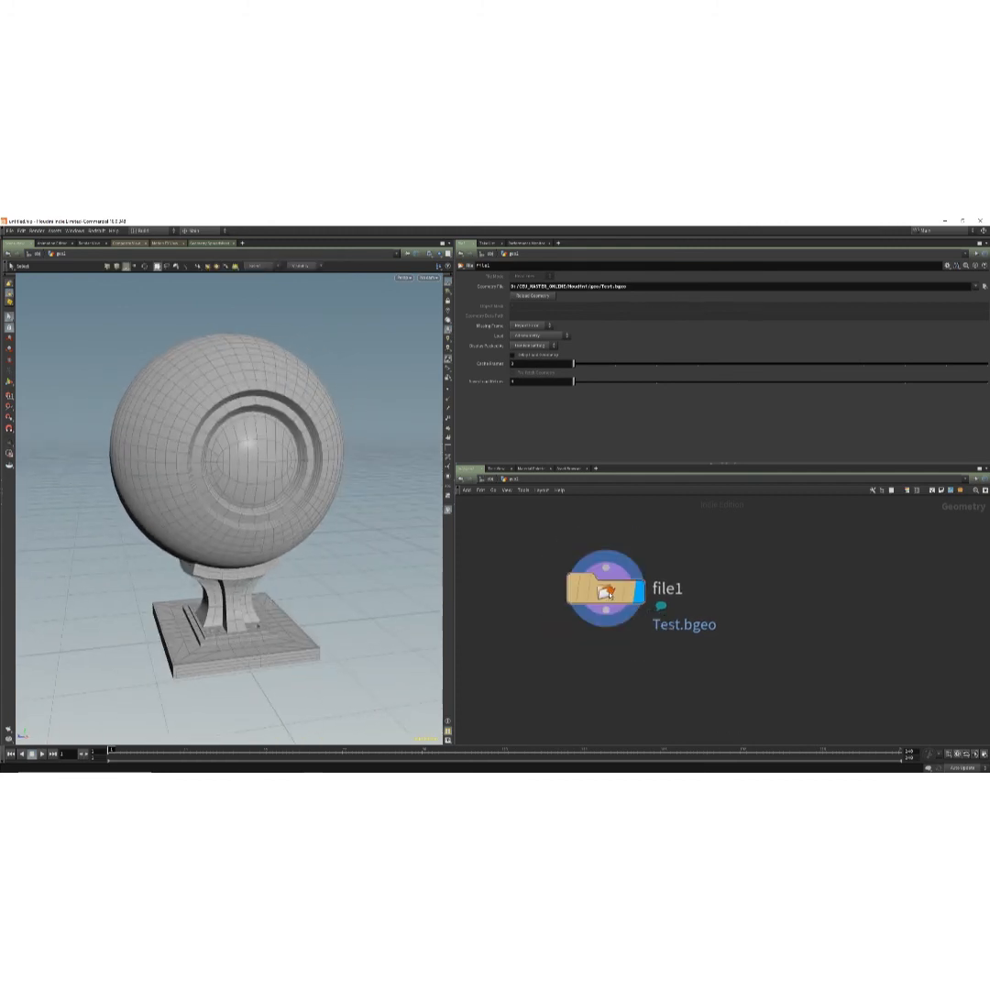
left_click_drag(610, 595, 613, 583)
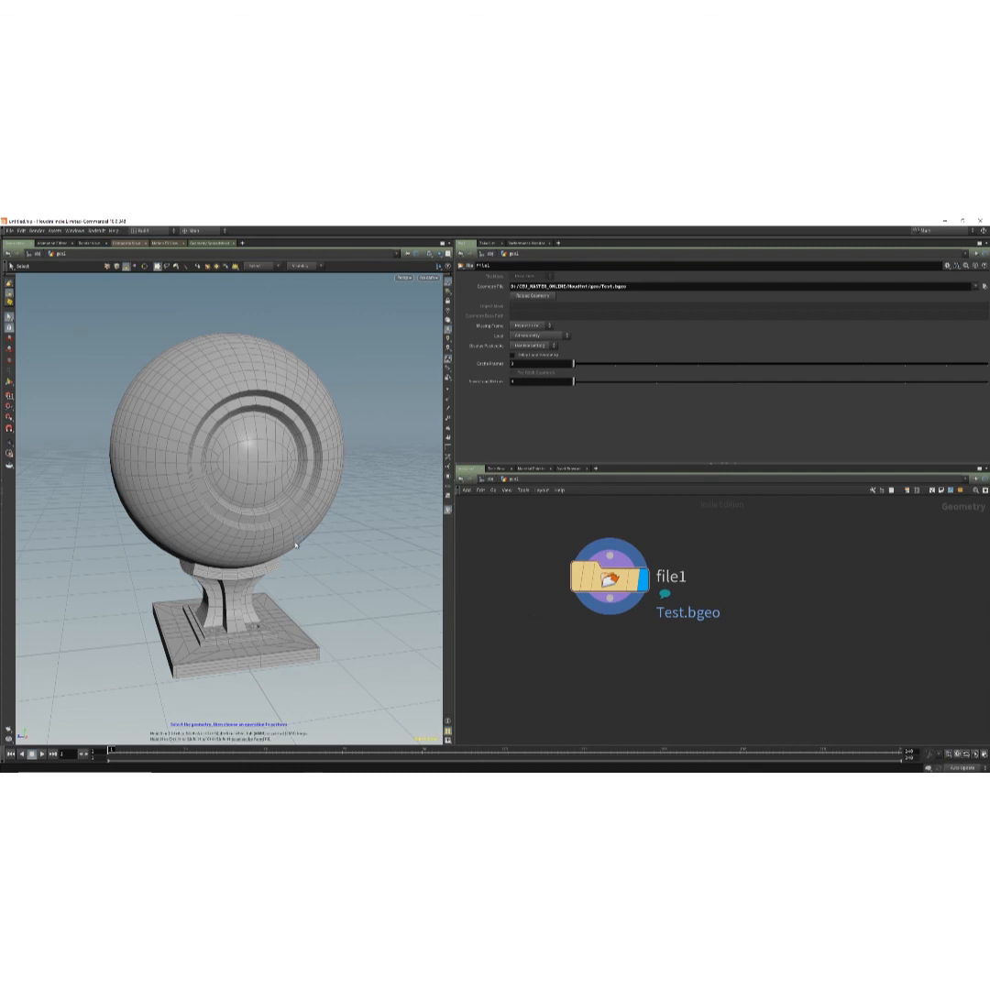
Alternate between the Select and Move tools on the sphere's grooved front.
scroll(264, 549, "up", 6)
key("s")
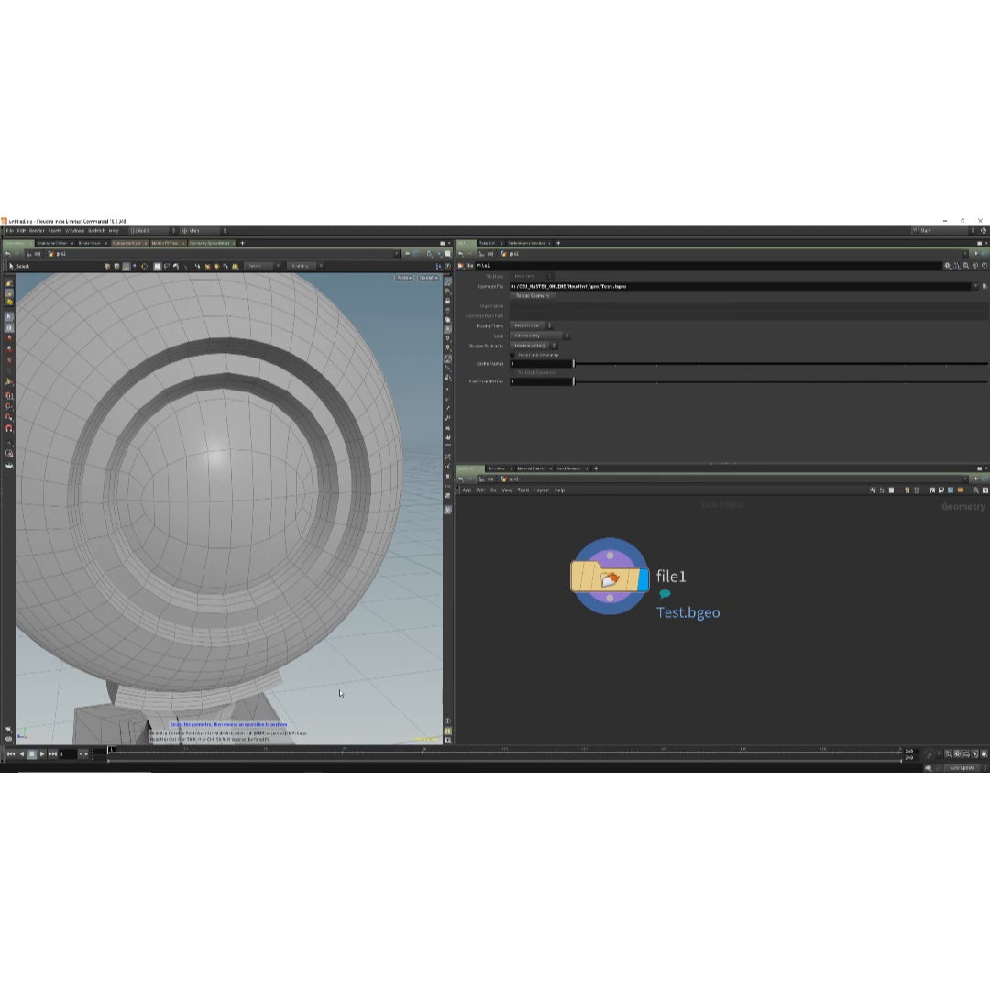
key("t")
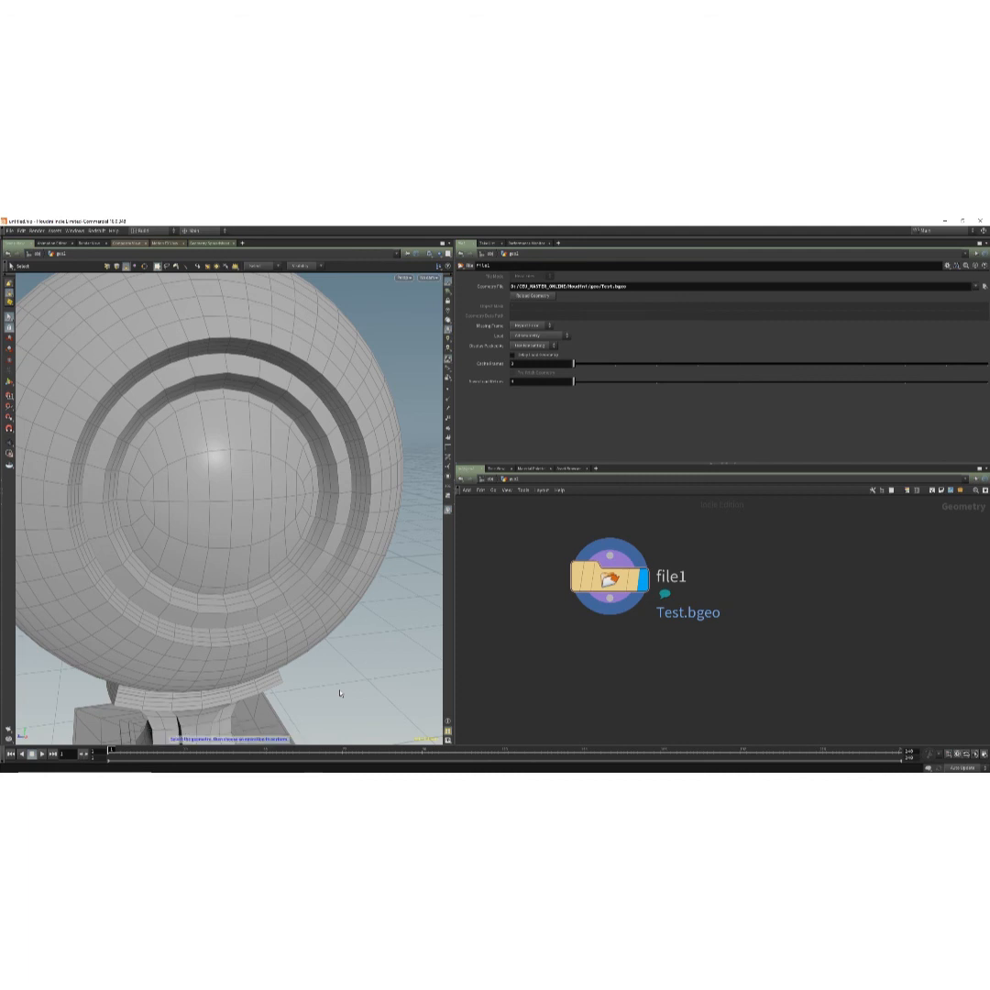
left_click_drag(336, 670, 355, 661, "alt")
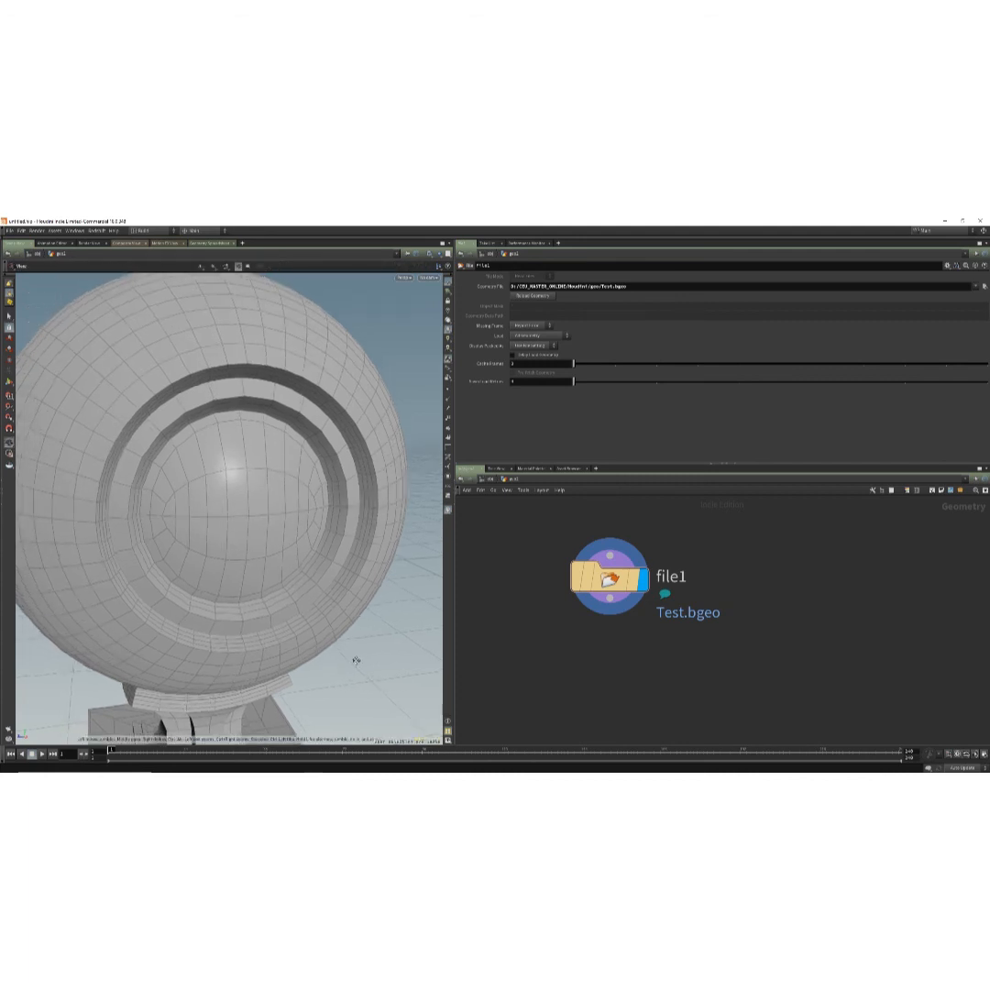
right_click_drag(355, 661, 295, 614, "alt")
left_click_drag(294, 615, 314, 637, "alt")
key("t")
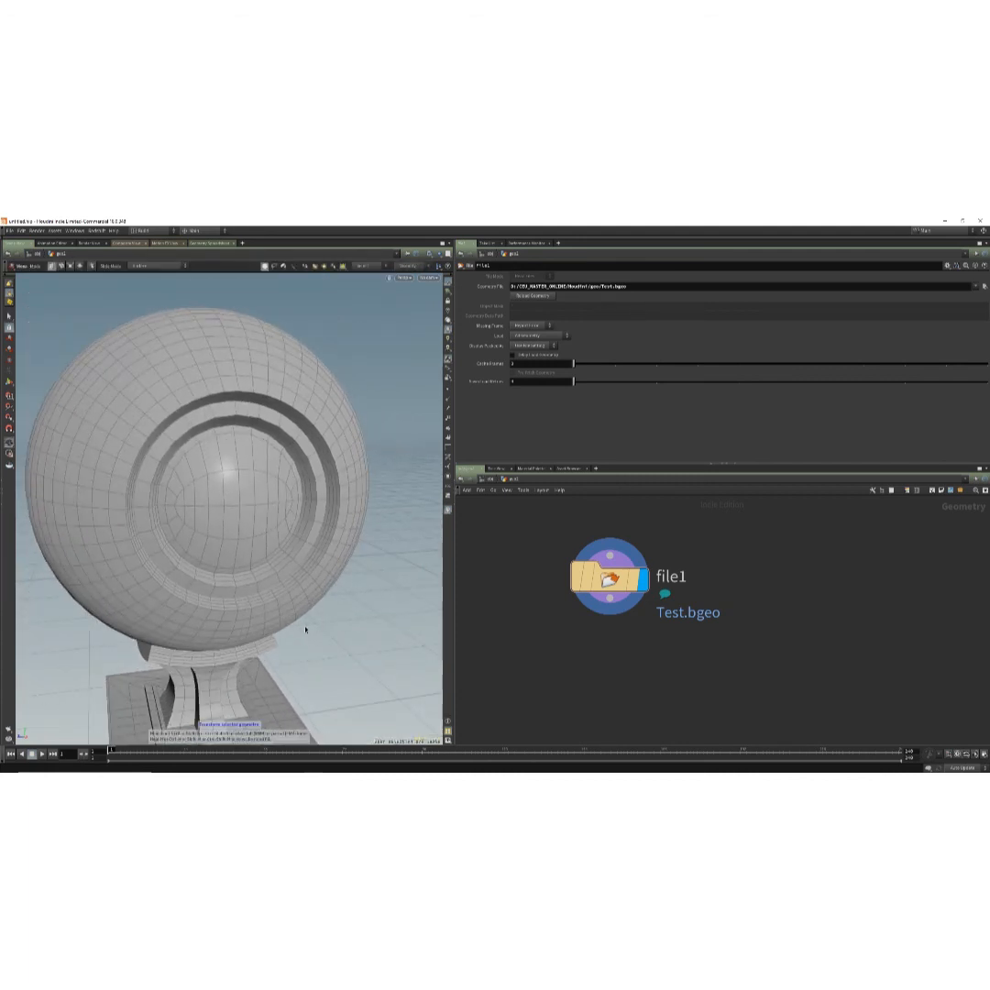
Select a single face beside the sphere's outer groove, activate Move on it, and return to the Select tool.
key("s")
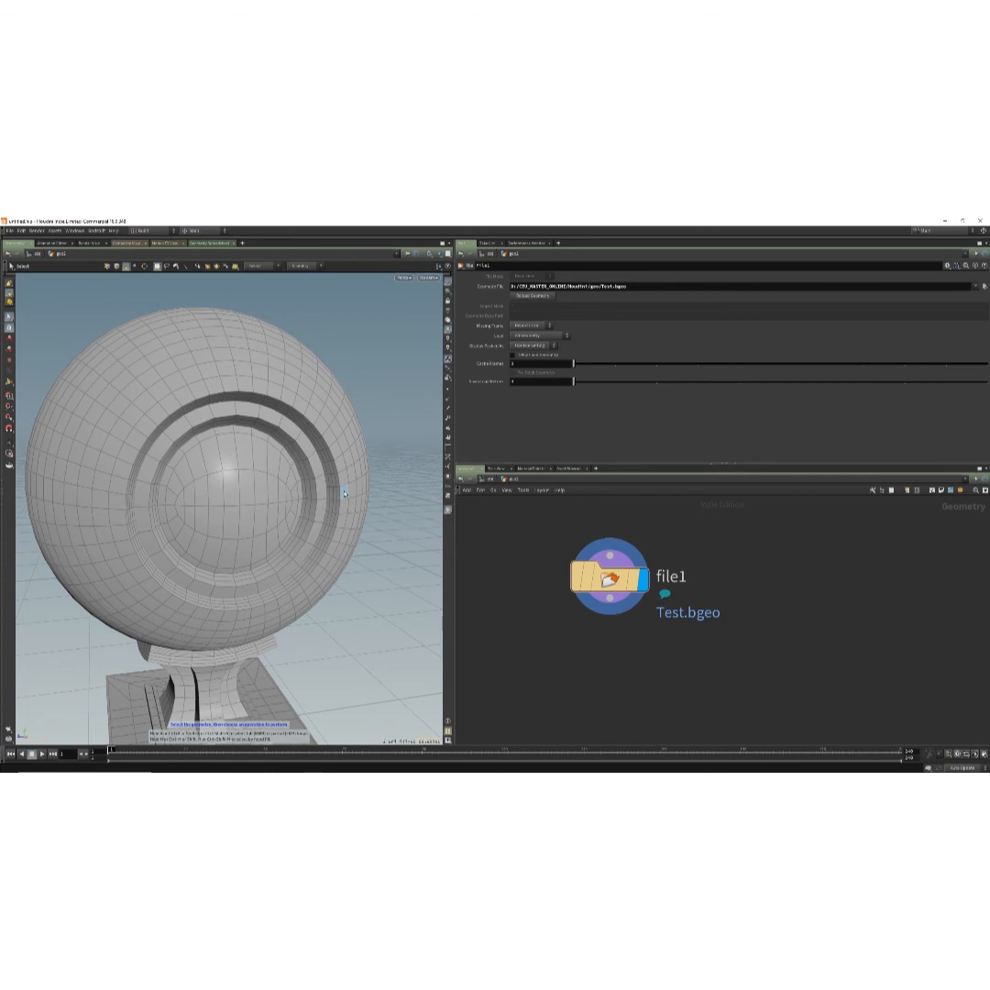
key("t")
key("s")
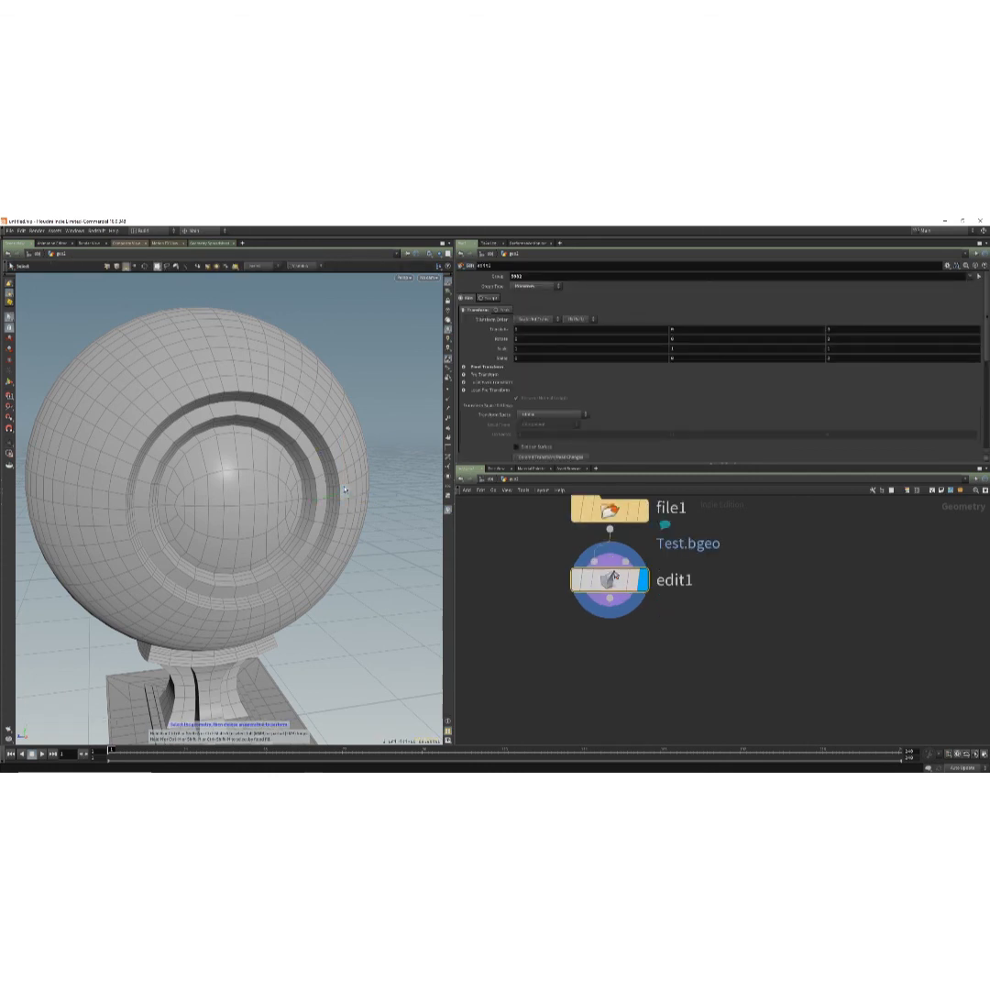
Select the full face loop around the outer groove, activate Move on it, and delete the resulting edit node.
left_click(341, 470)
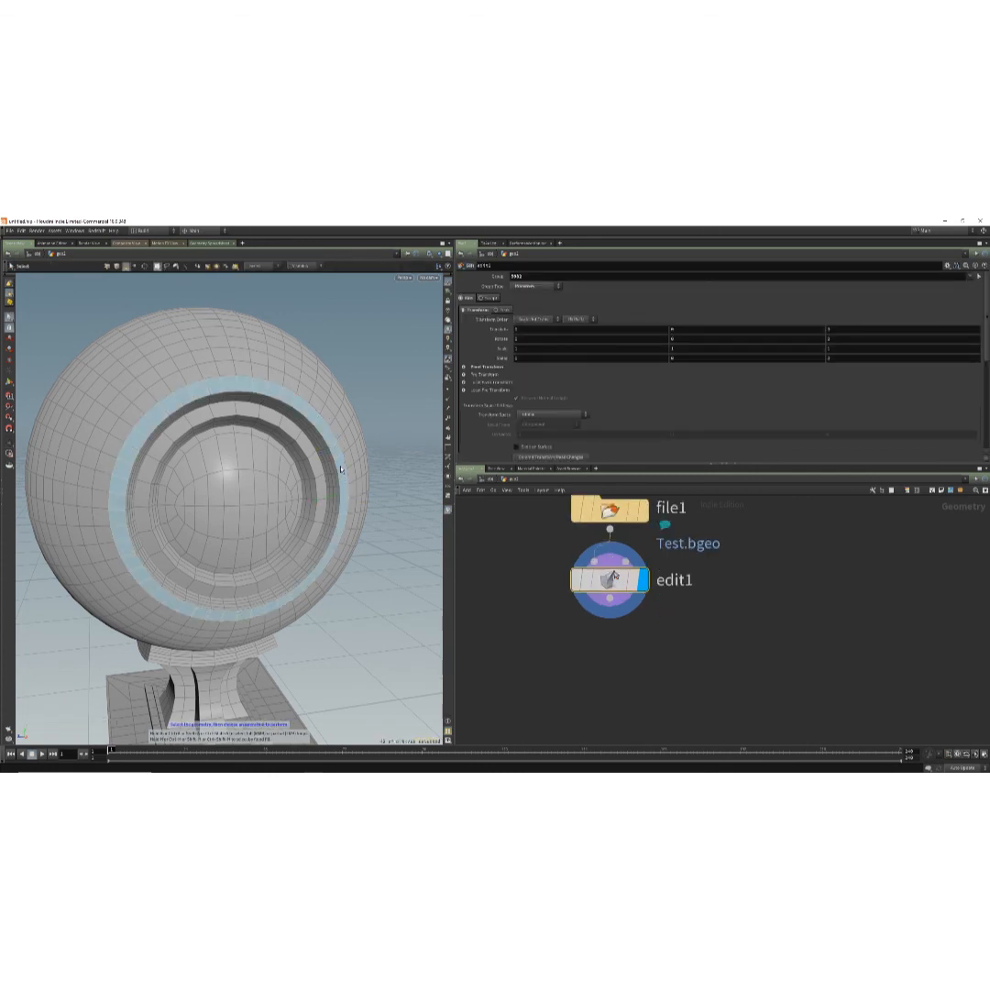
left_click(341, 471)
key("t")
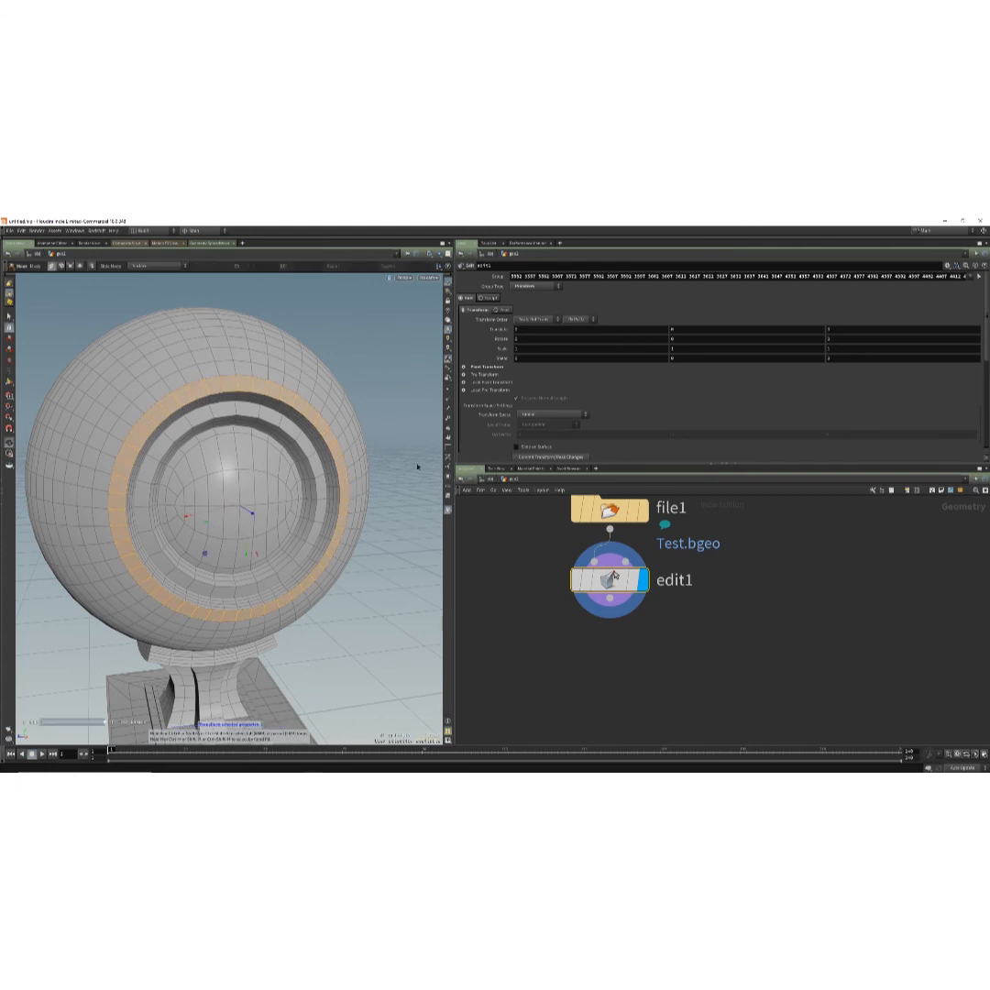
key("Delete")
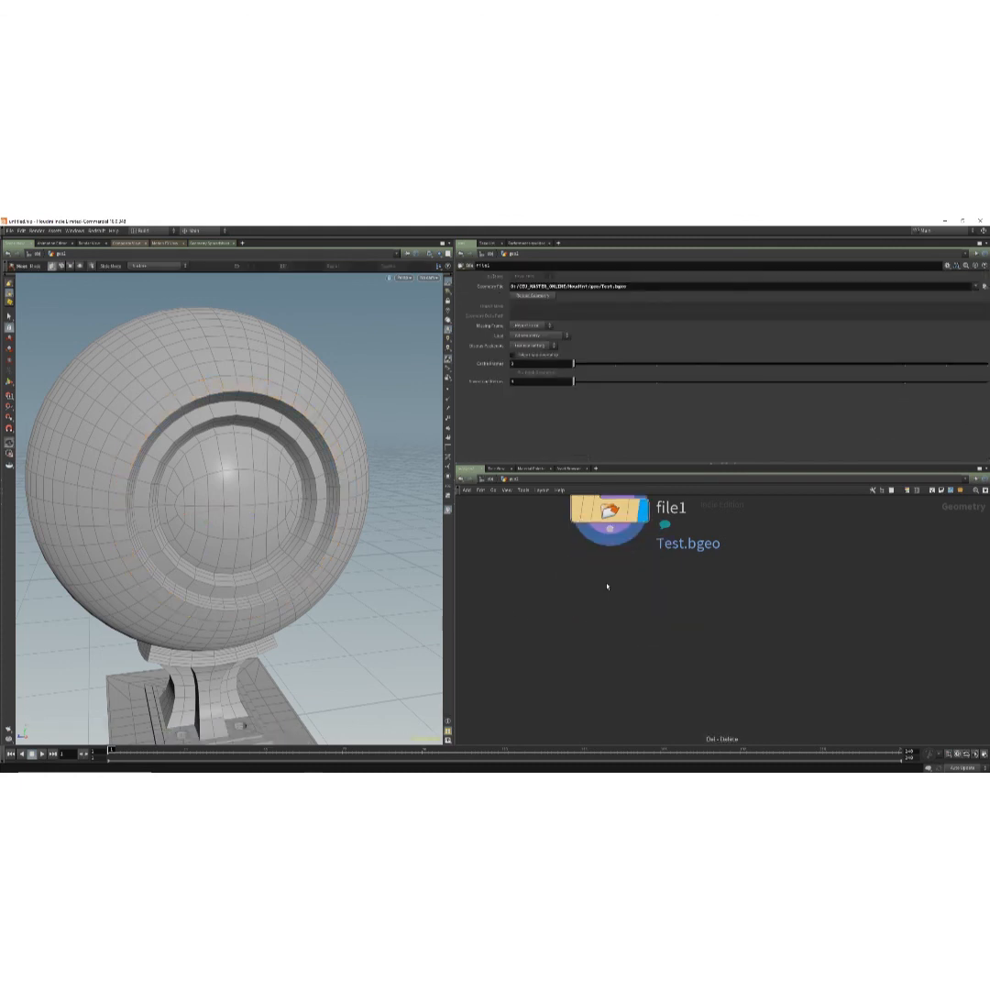
Reselect the face loop around the outer groove, activate Move again, and delete the new edit1 node.
key("s")
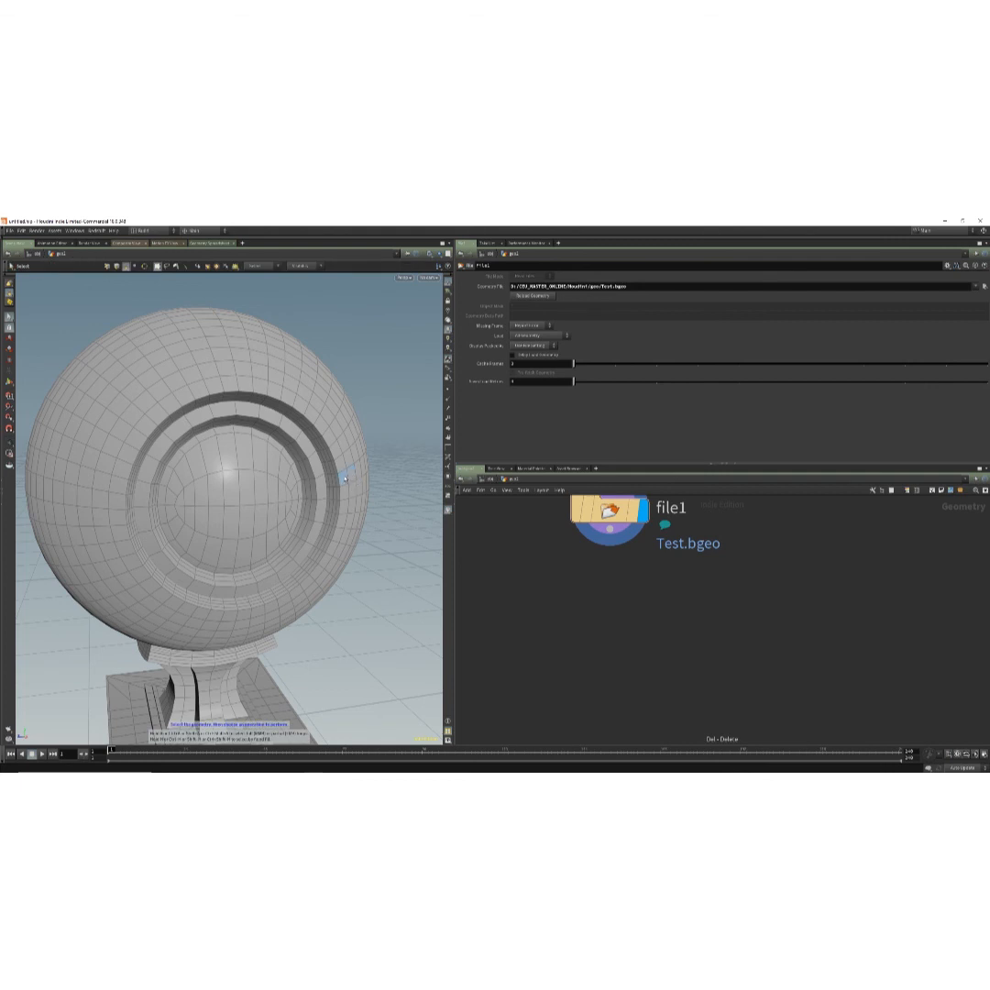
left_click(341, 468)
key("t")
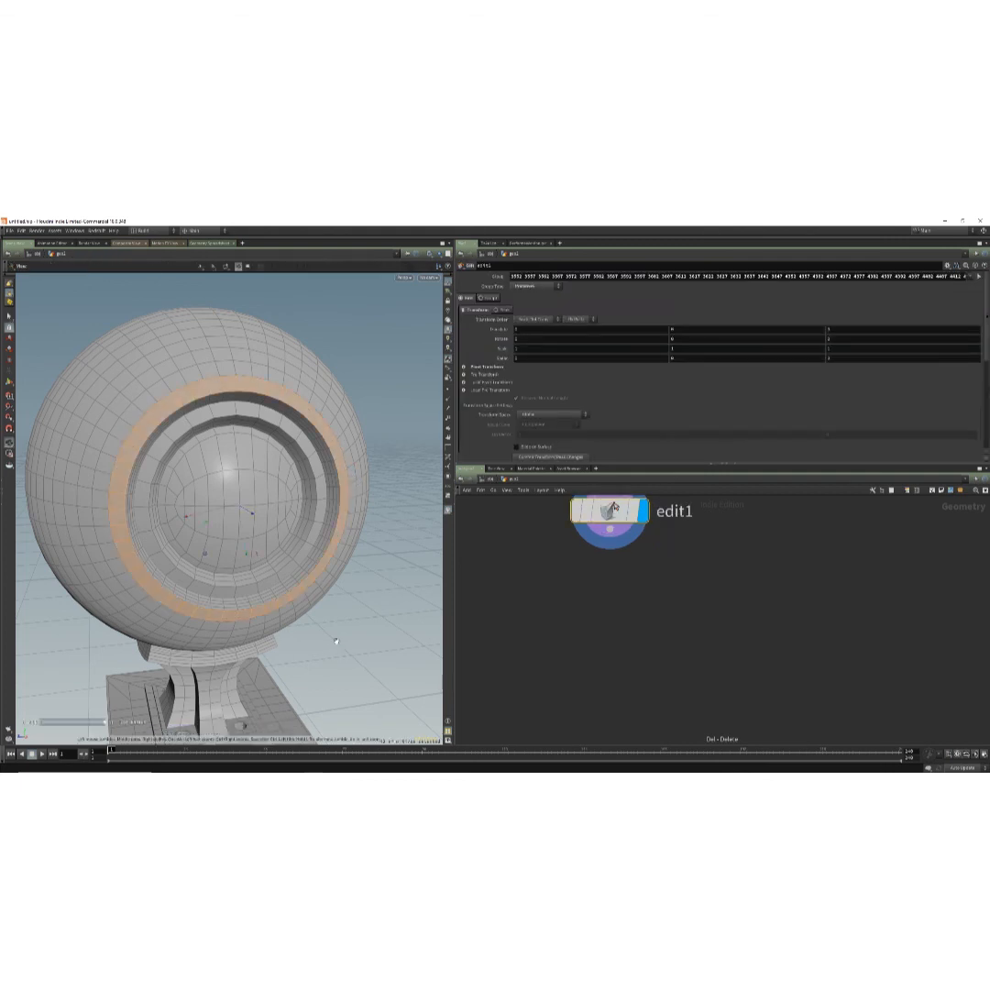
mouse_move(336, 641)
left_mouse_down("alt")
mouse_move(303, 623)
mouse_move(323, 646)
left_mouse_up("alt")
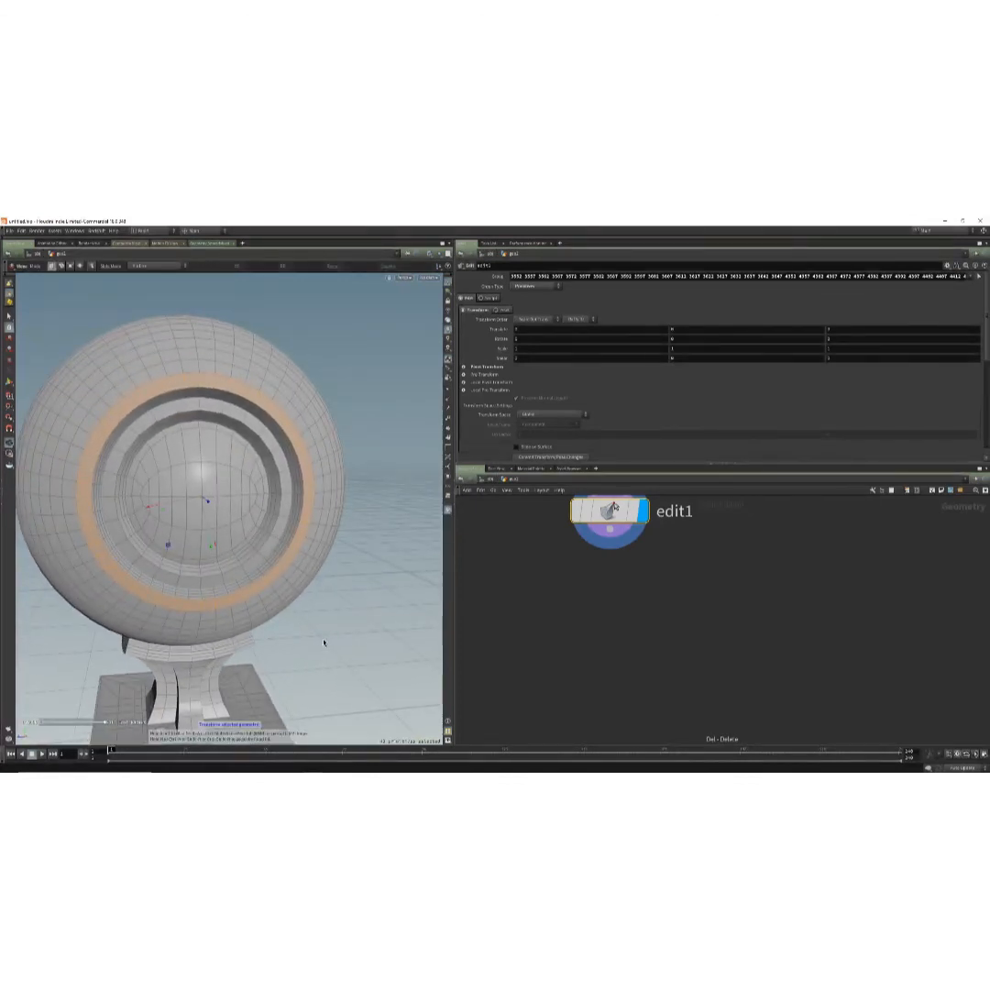
middle_click_drag(611, 574, 590, 659)
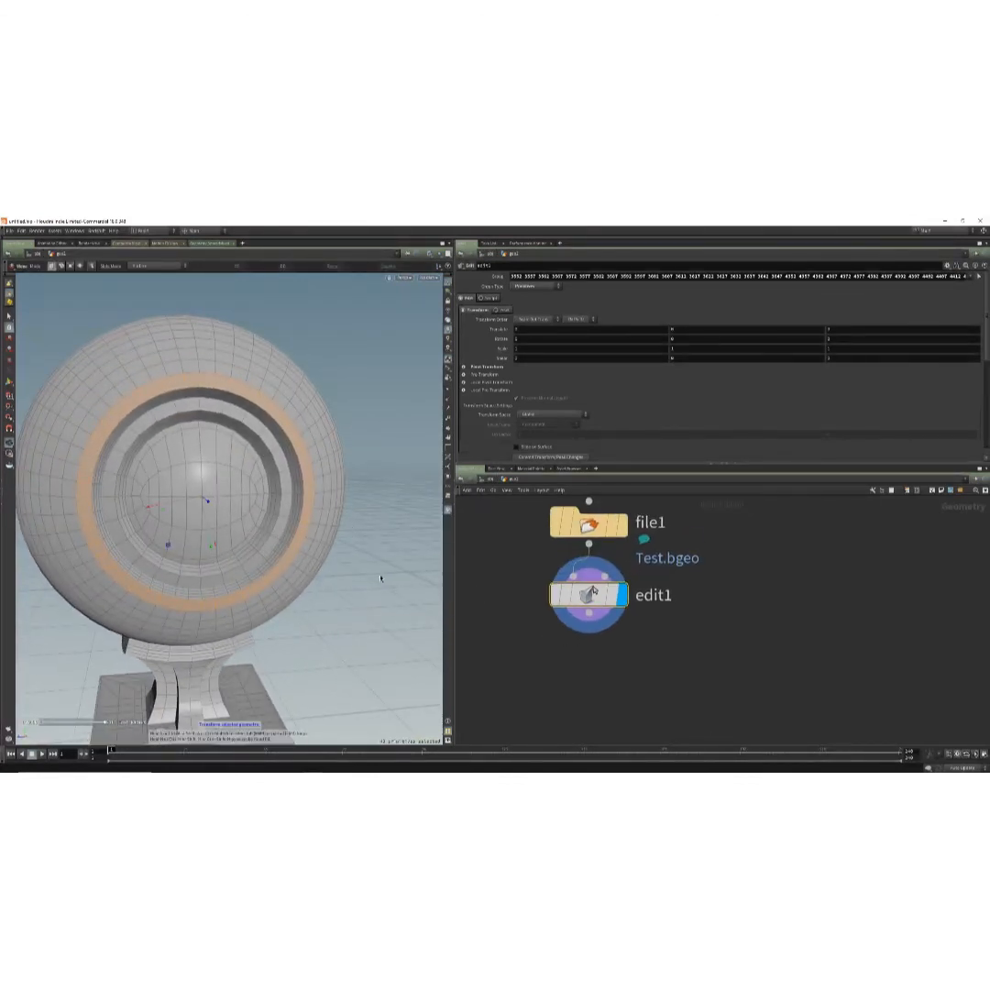
left_click_drag(355, 592, 386, 597, "alt")
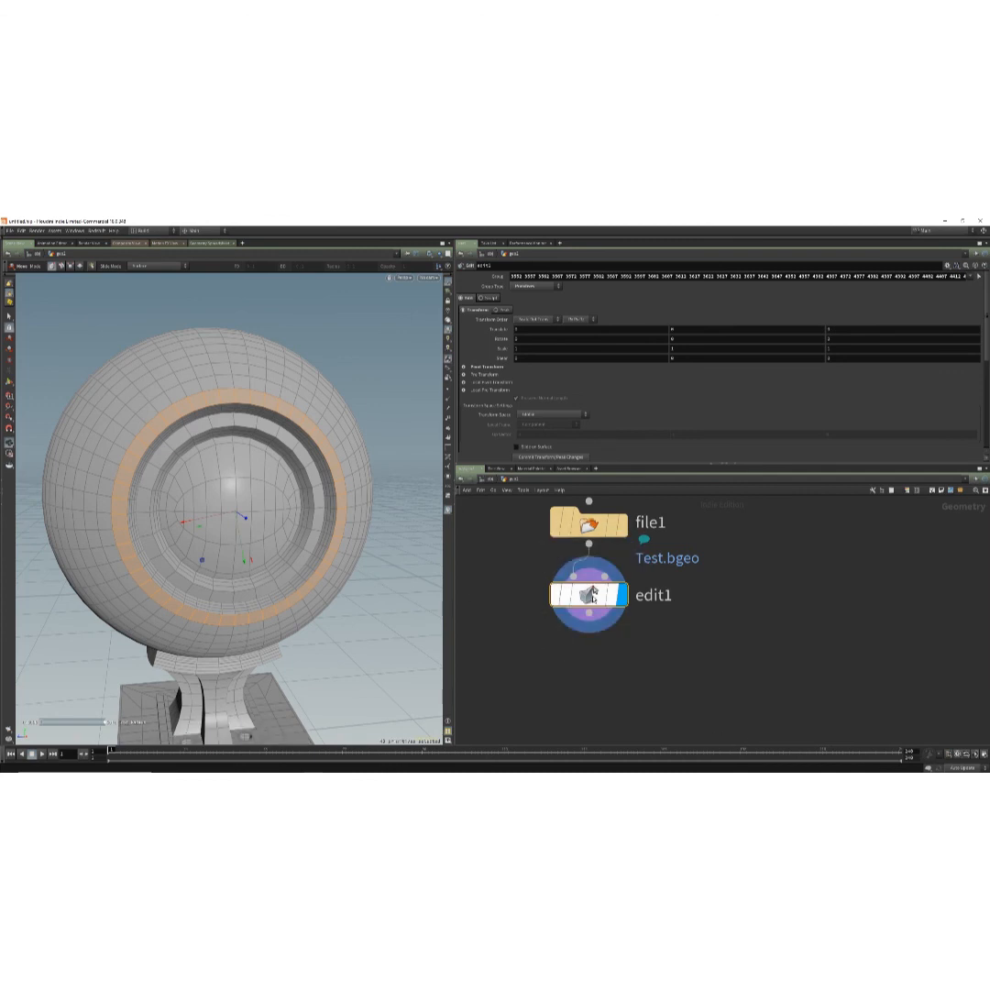
key("ctrl+Delete")
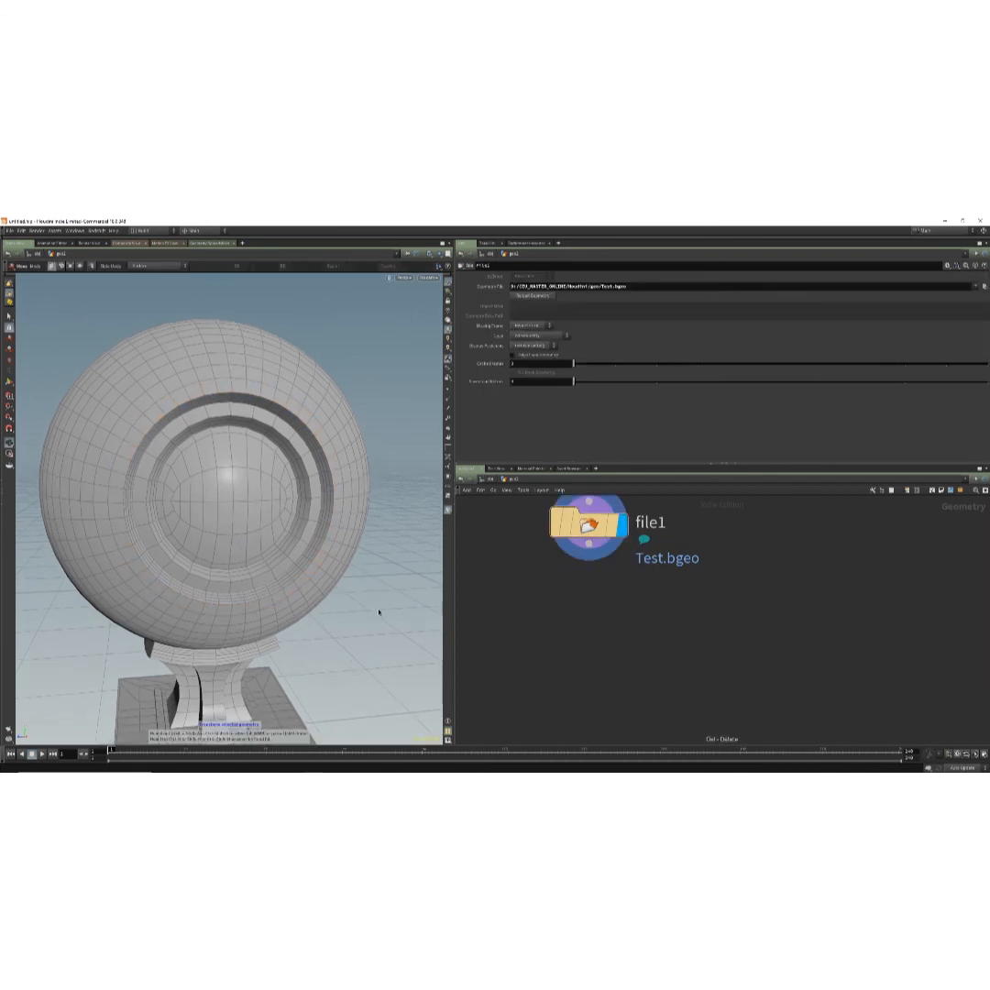
Select a partial loop of faces arching above the sphere's grooves from one side to the other.
left_click_drag(103, 307, 340, 500, "alt")
key("a")
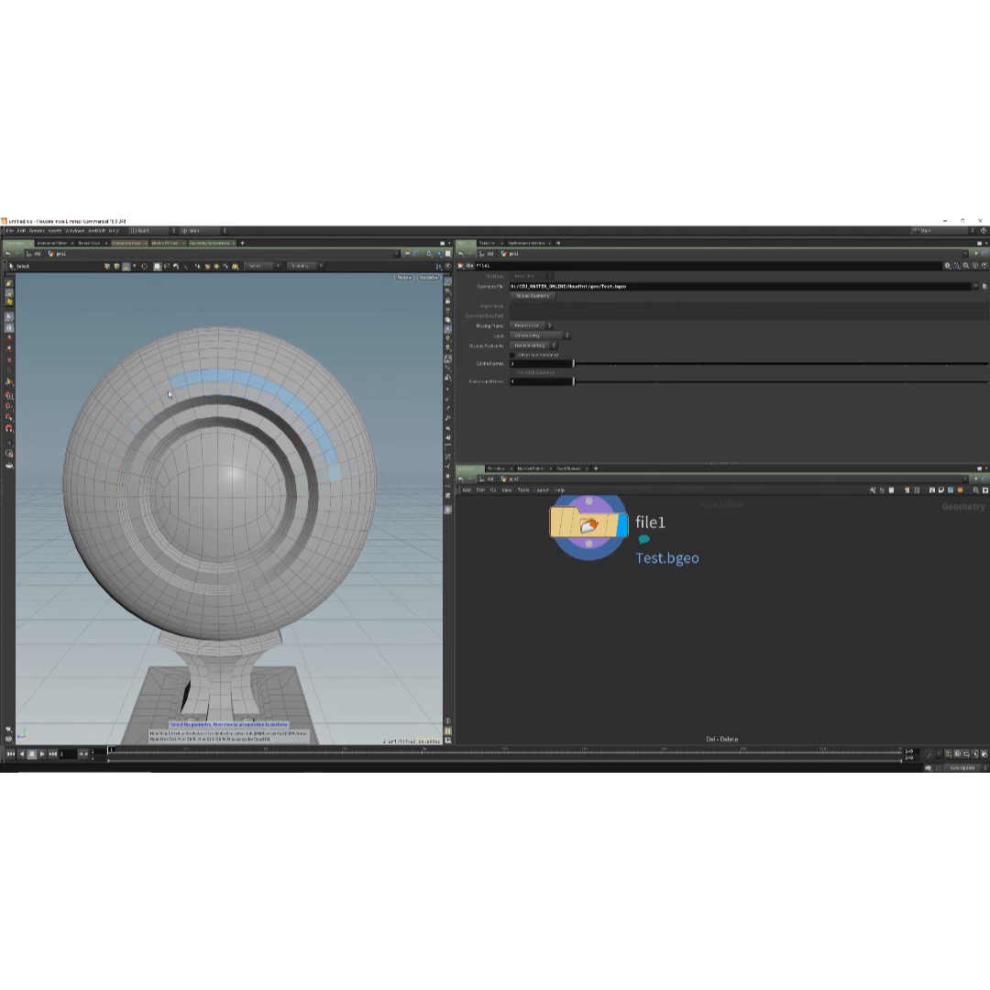
left_click(98, 500)
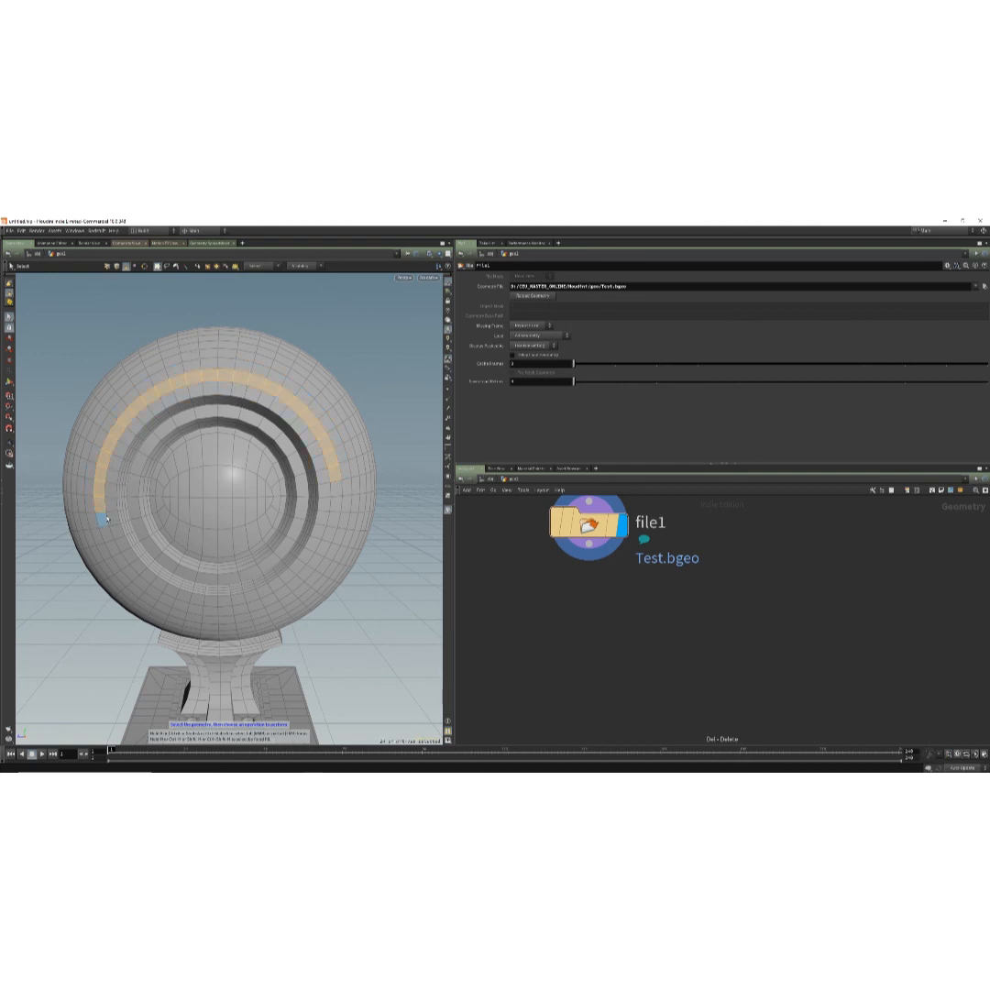
Add a second partial face loop to the selection, farther out from the grooves and parallel to the first.
left_click_drag(308, 656, 347, 647, "alt")
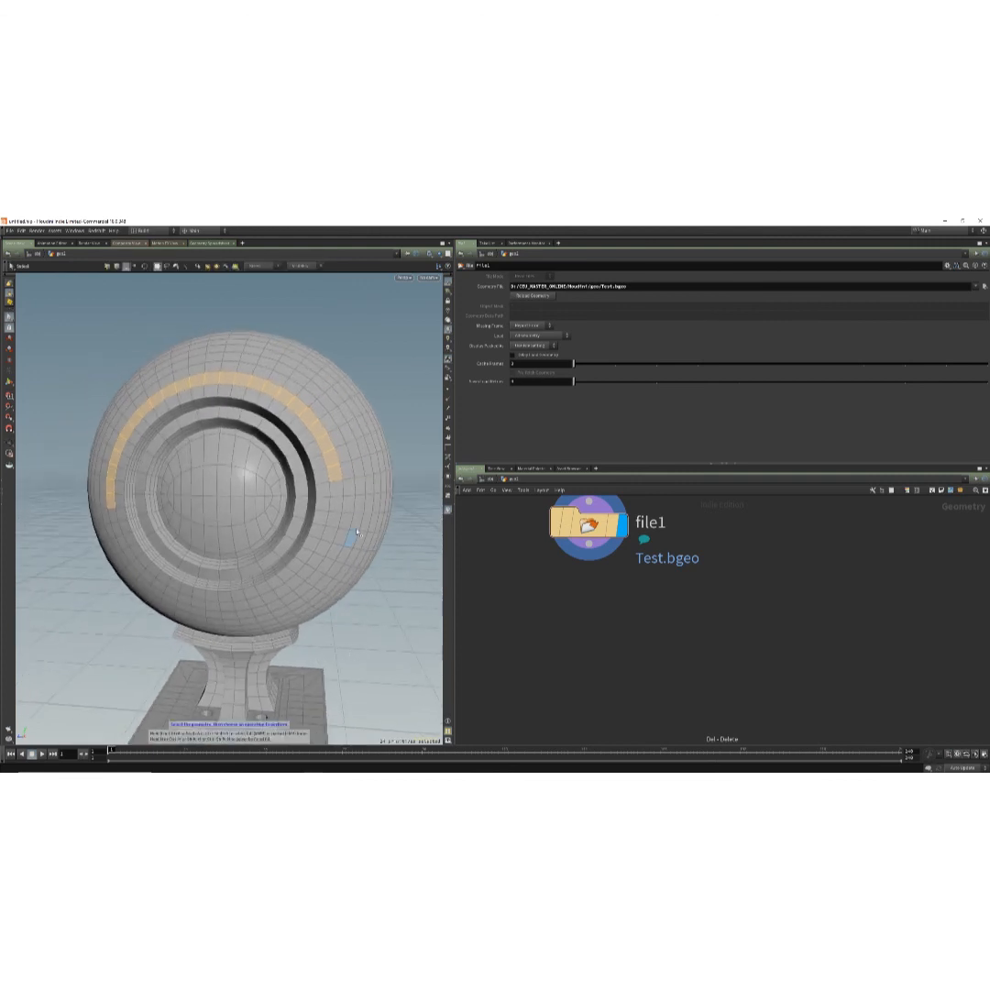
key("a")
left_click(362, 470)
left_click_drag(362, 470, 295, 584, "alt")
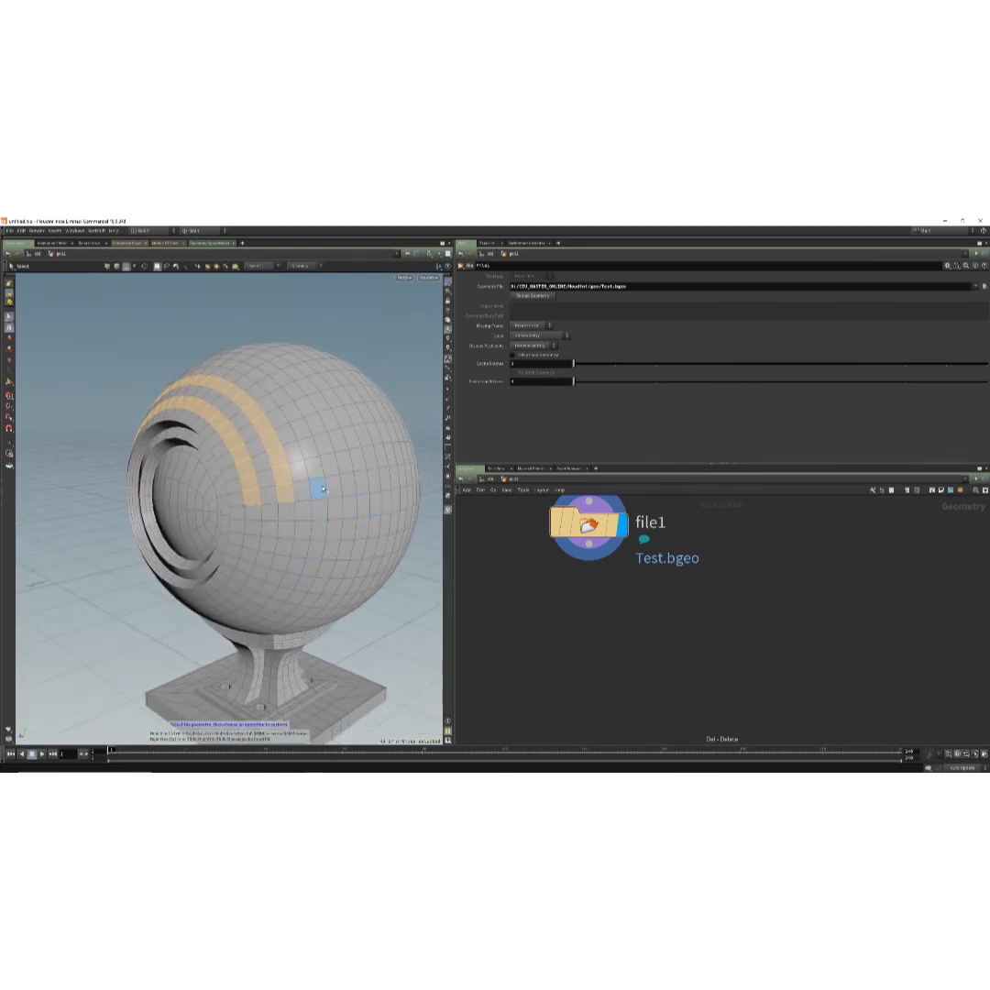
Add a third partial face loop to the selection, outside and parallel to the two already selected above the sphere's grooves.
left_click_drag(298, 546, 84, 542, "alt")
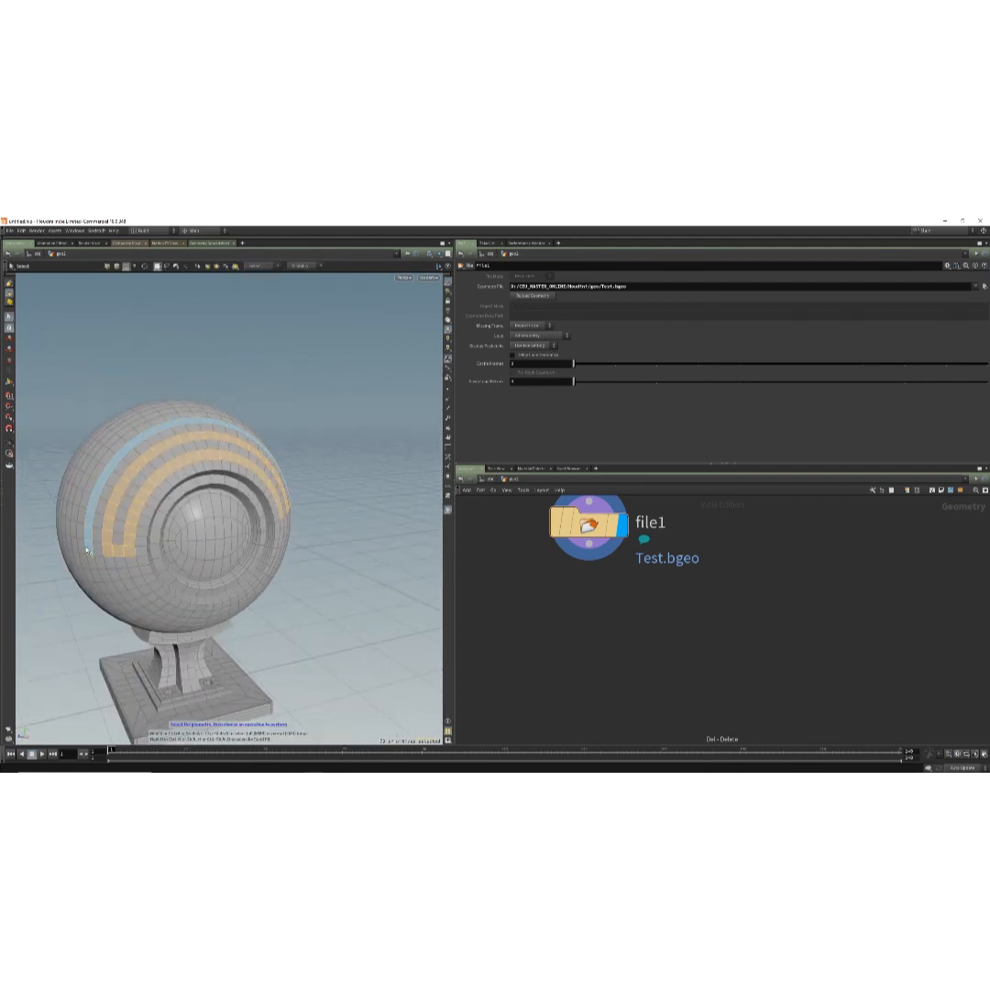
left_click(87, 550, "shift")
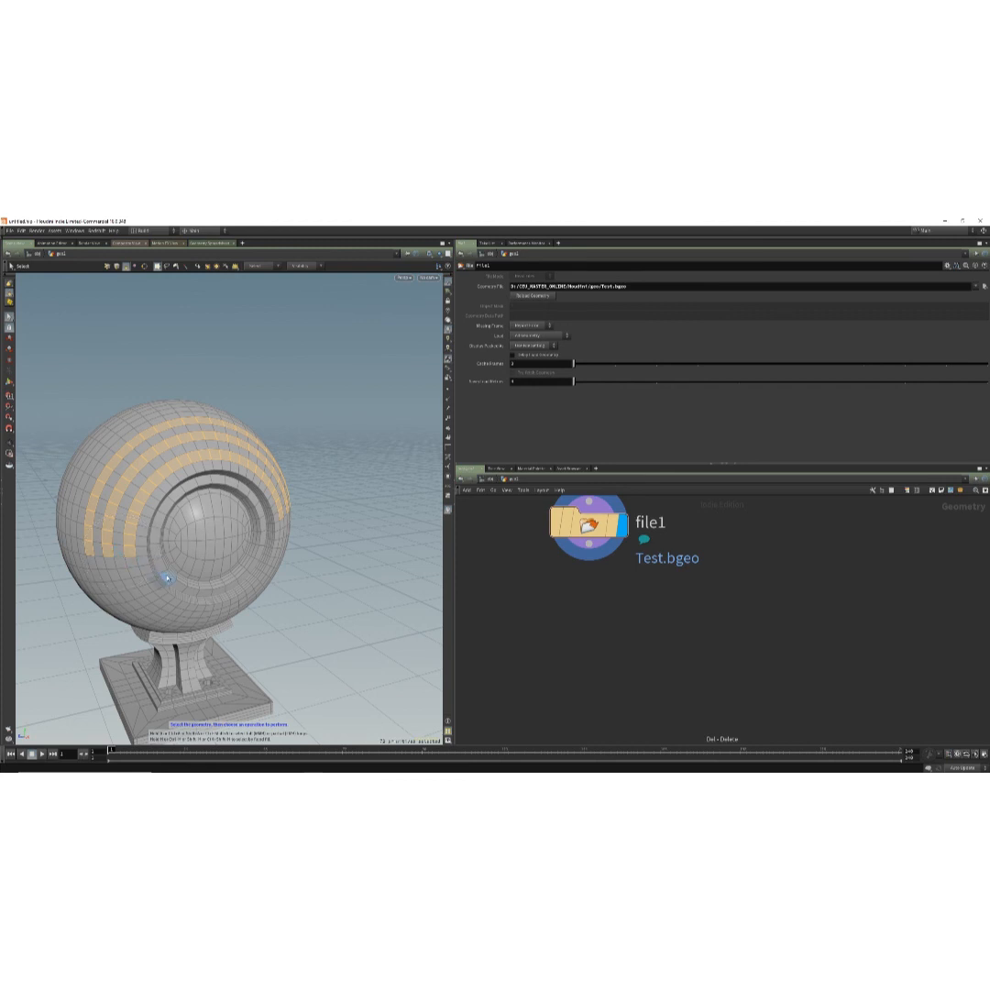
left_click_drag(163, 524, 213, 550, "alt")
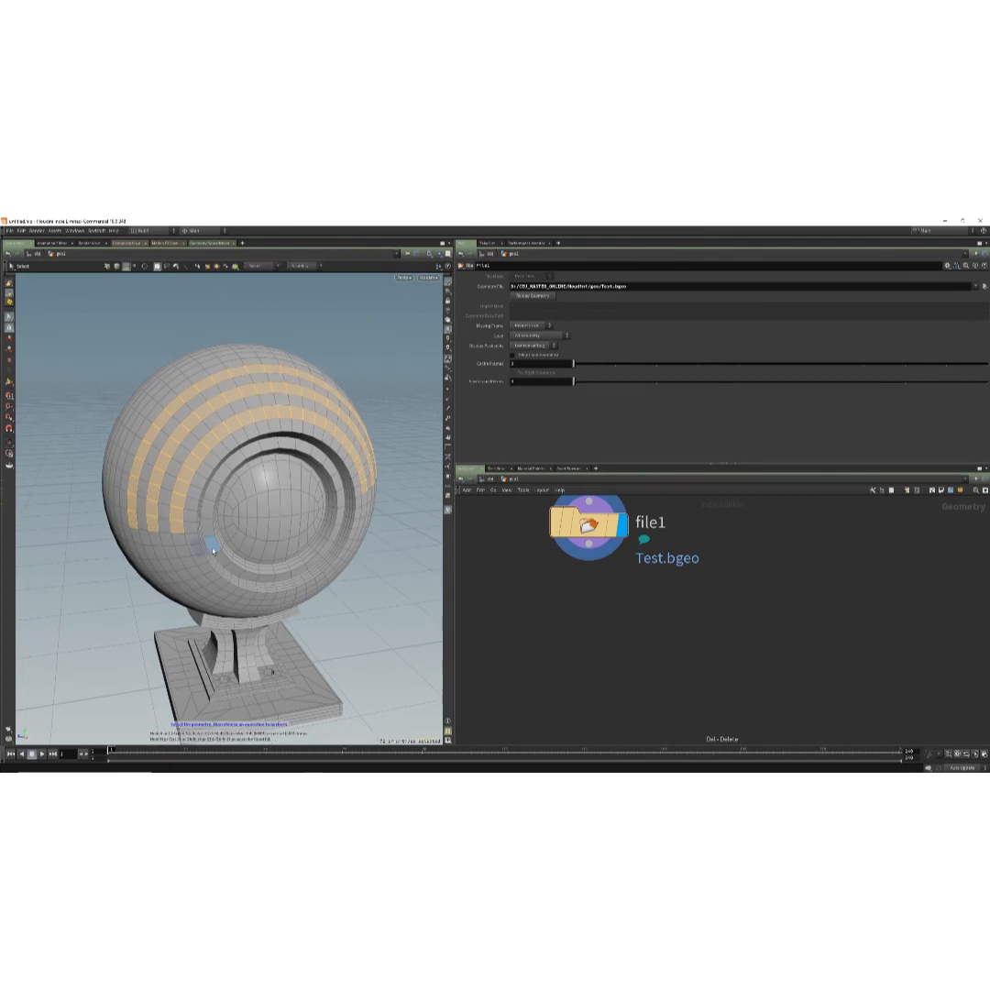
Create a Group node from the three selected partial face loops and place it below the file1 node.
left_click_drag(213, 550, 240, 449, "alt")
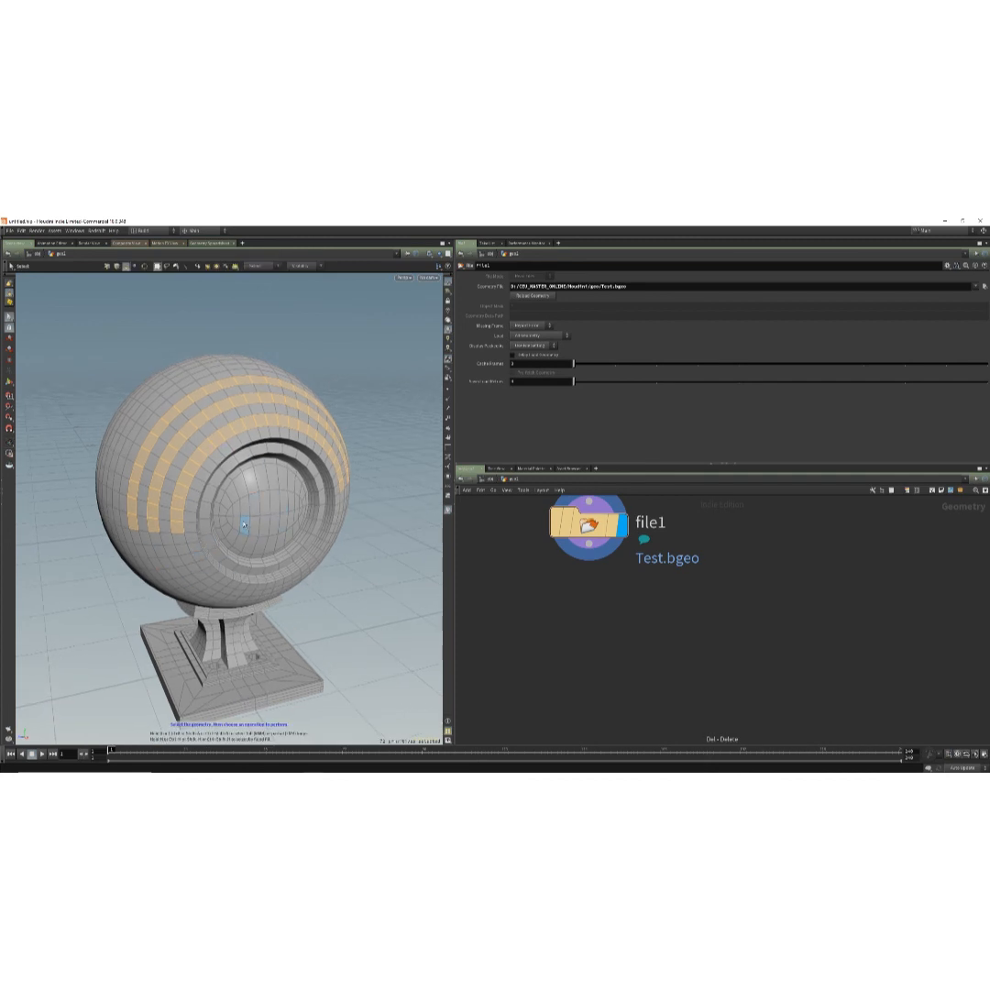
key("Tab")
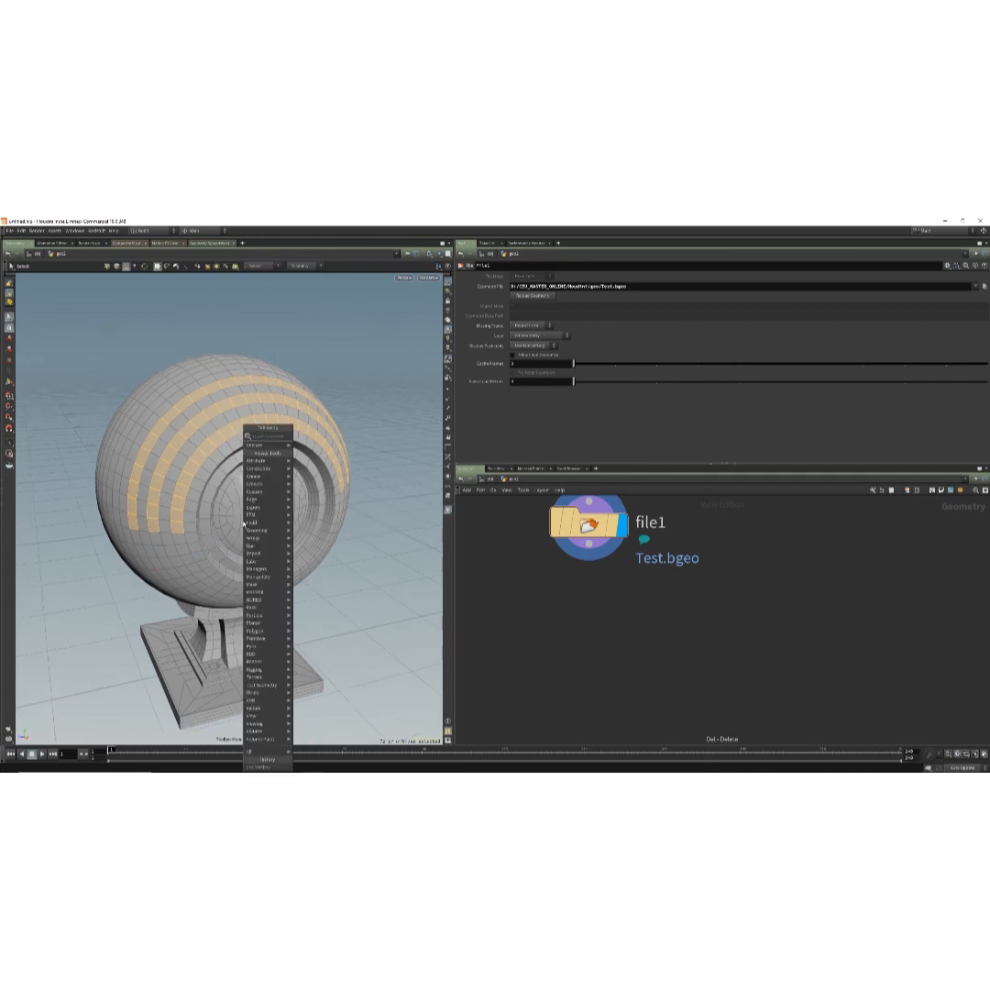
type("gro")
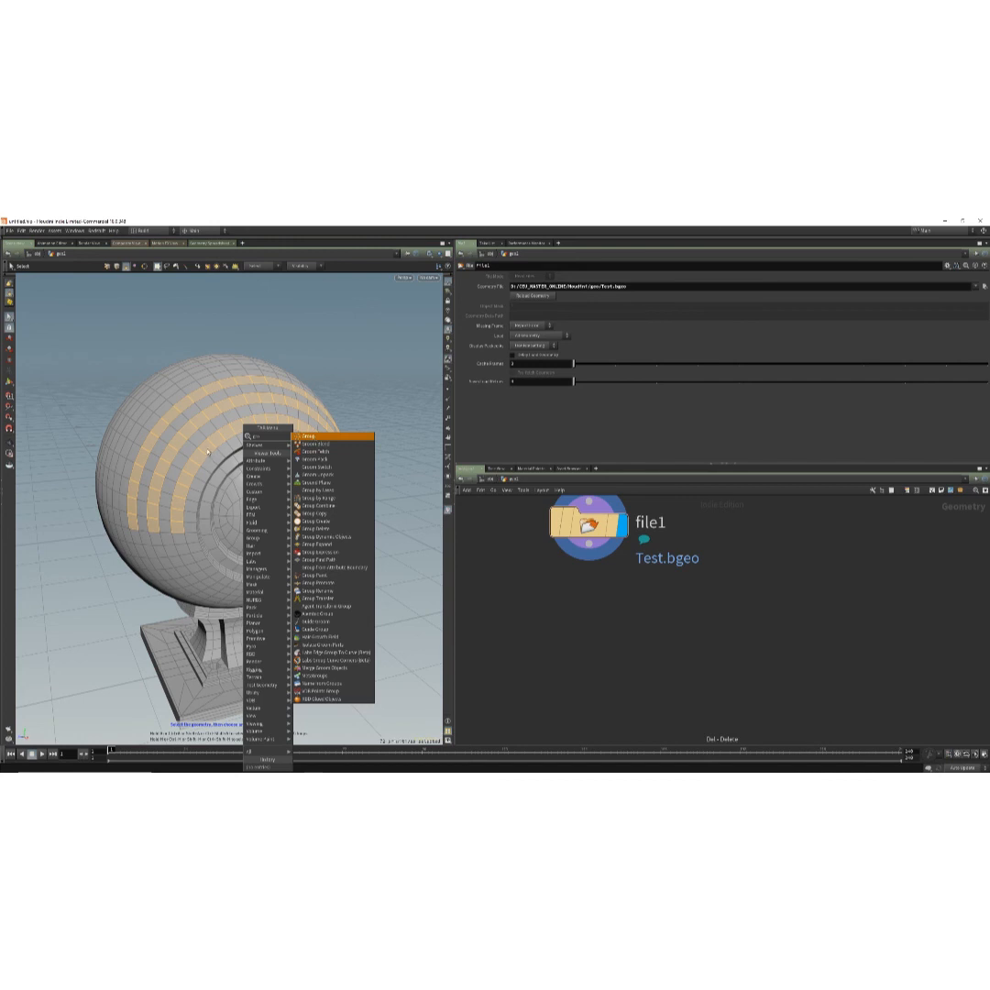
left_click(311, 437)
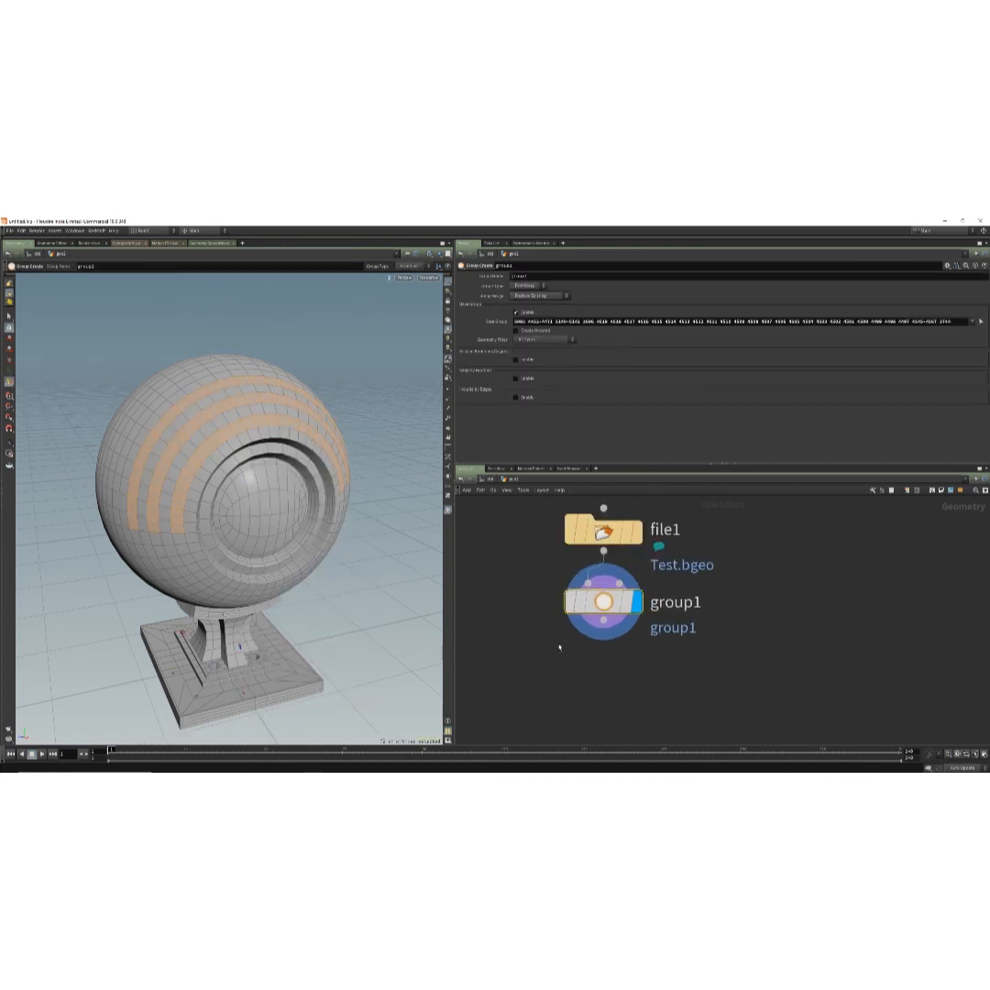
middle_click_drag(559, 647, 550, 689)
left_click_drag(594, 644, 593, 663)
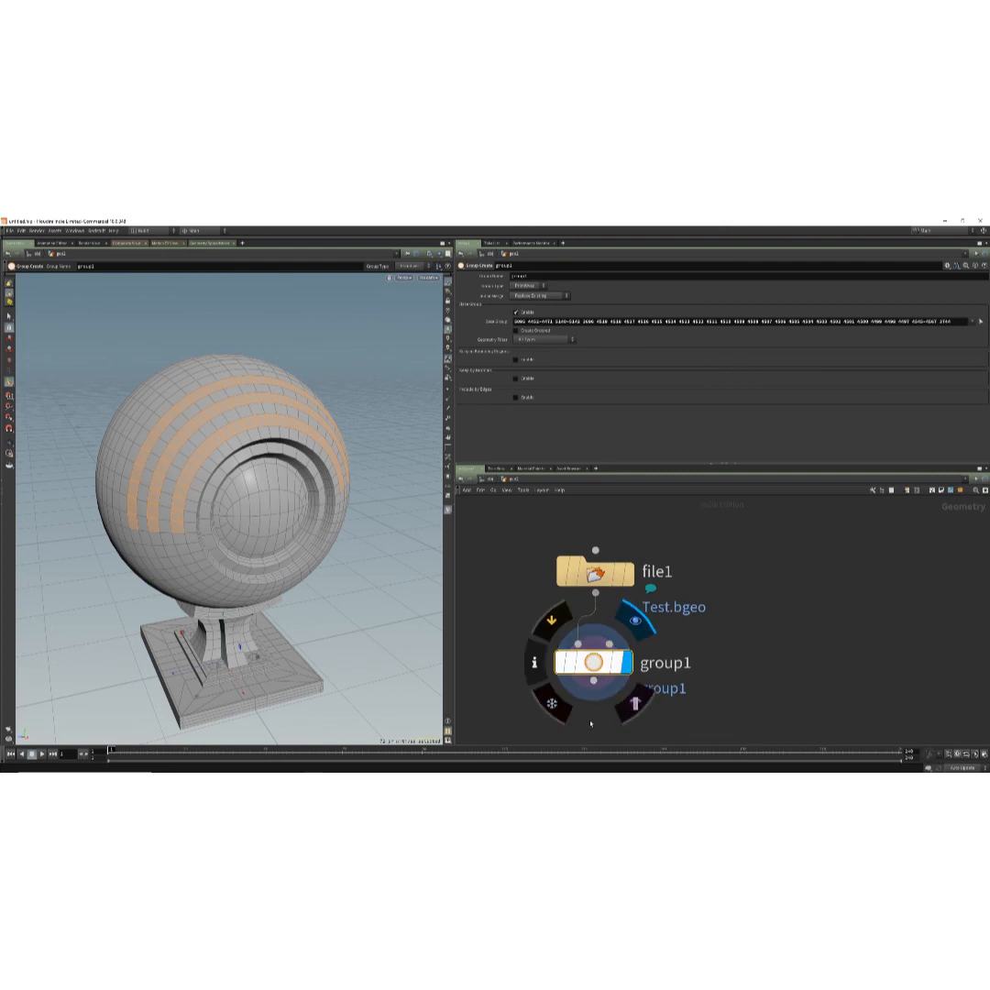
middle_click_drag(591, 723, 575, 688)
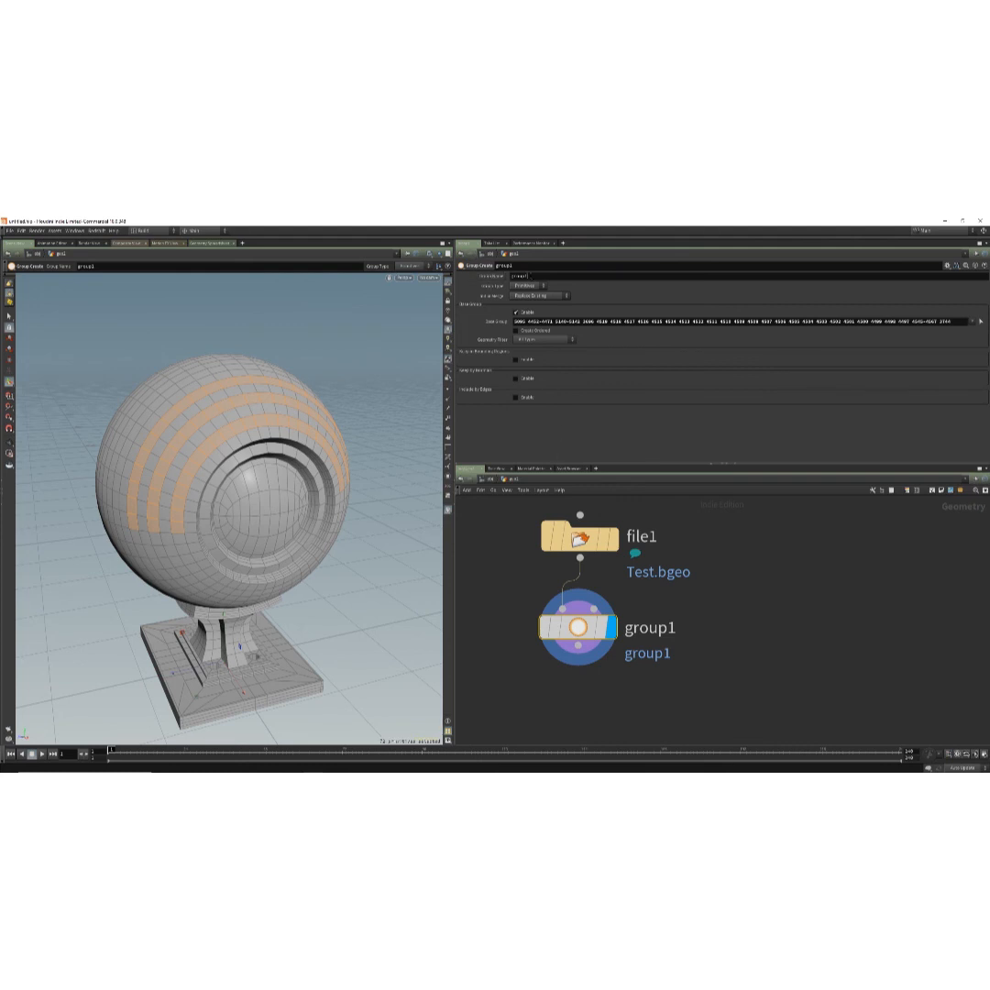
Examine the group's name and Base Group list against the model's primitive numbers, turning the number display on and off again.
double_click(528, 275)
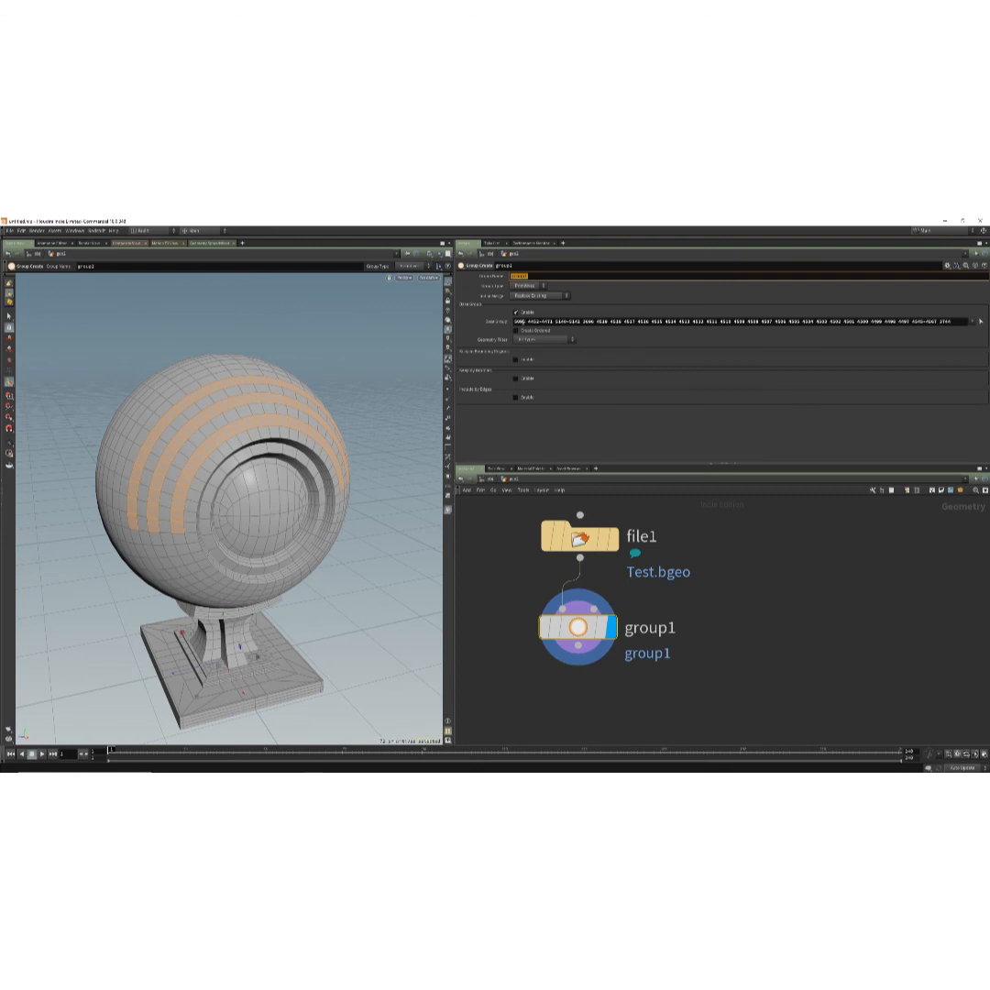
left_click_drag(529, 322, 814, 323)
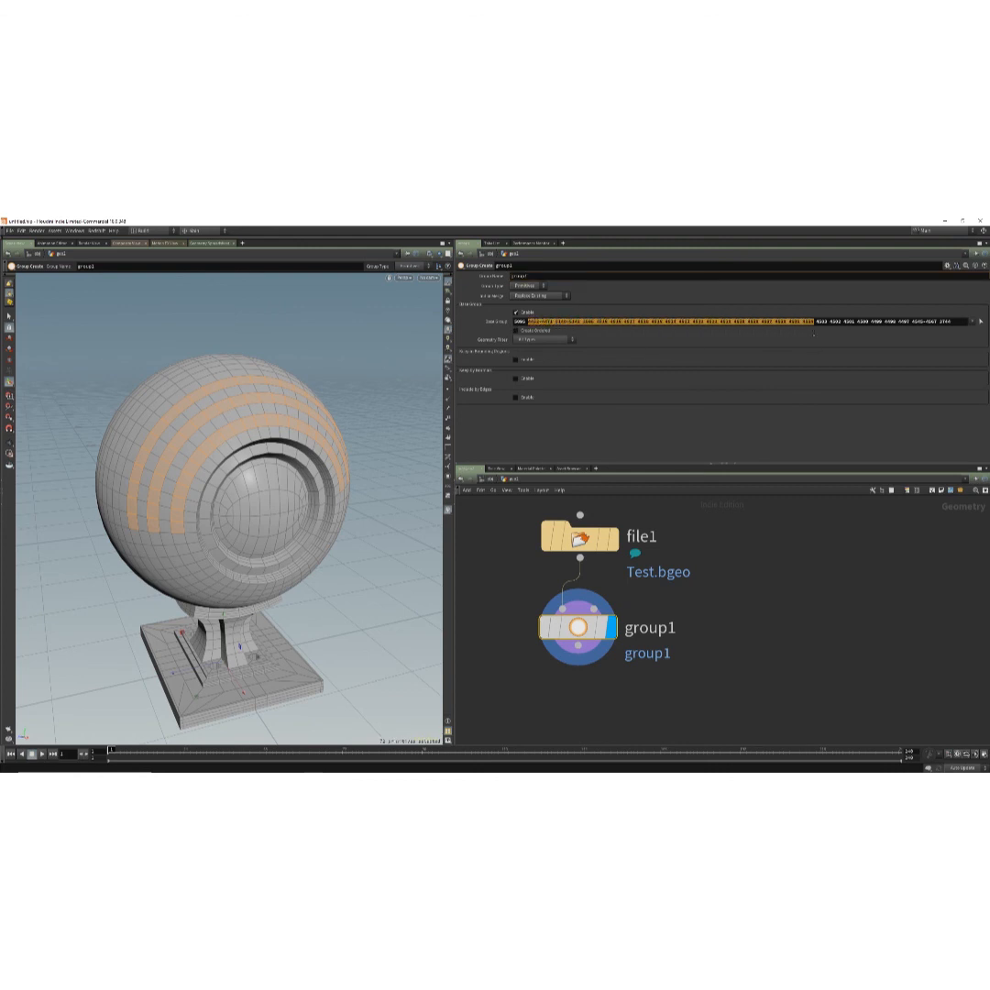
left_click(486, 586)
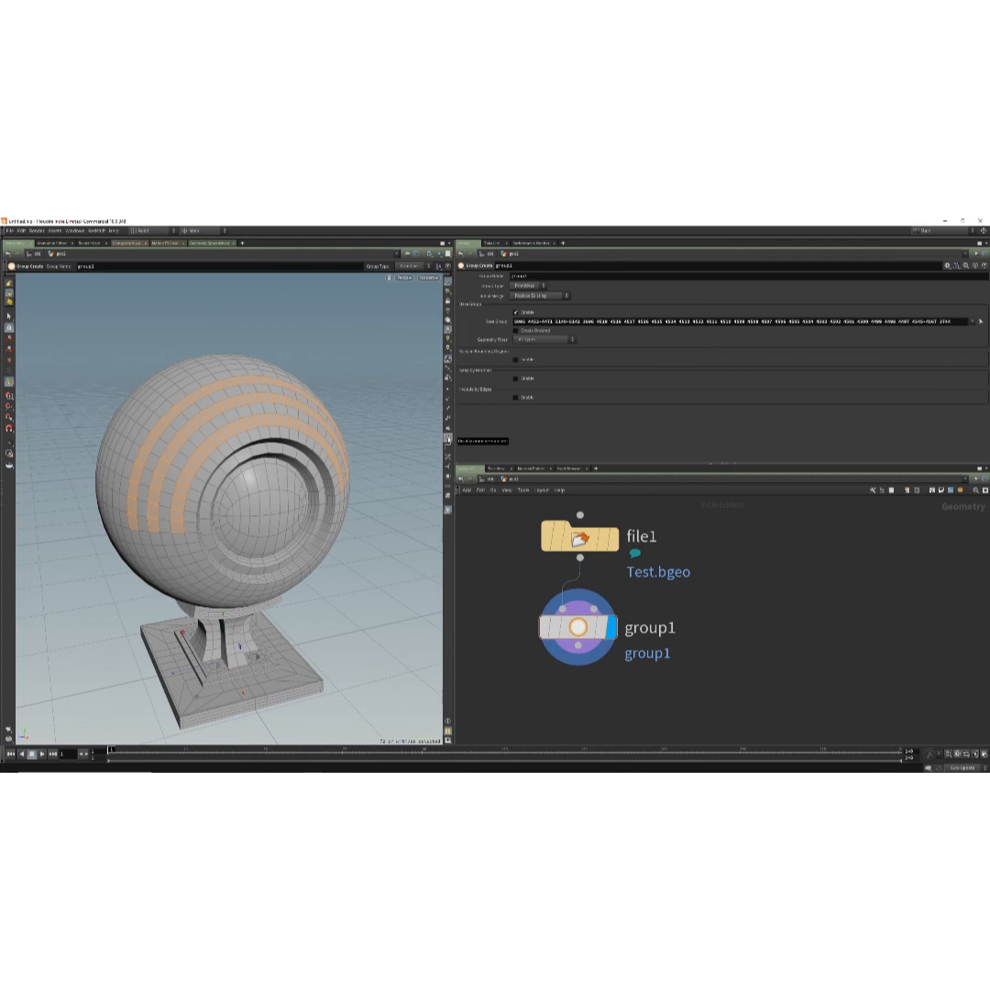
left_click(448, 439)
right_click_drag(215, 481, 330, 473, "alt")
key("Return")
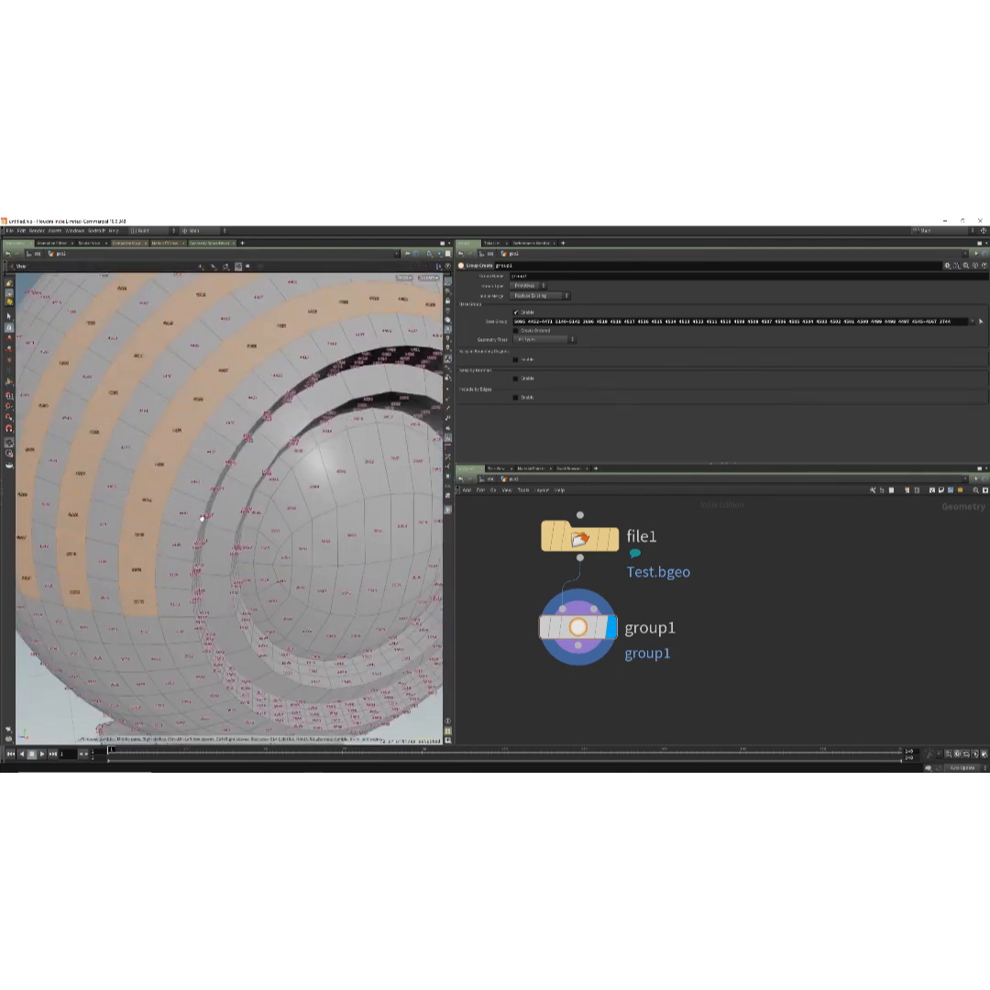
scroll(205, 517, "down", 5)
left_click(448, 439)
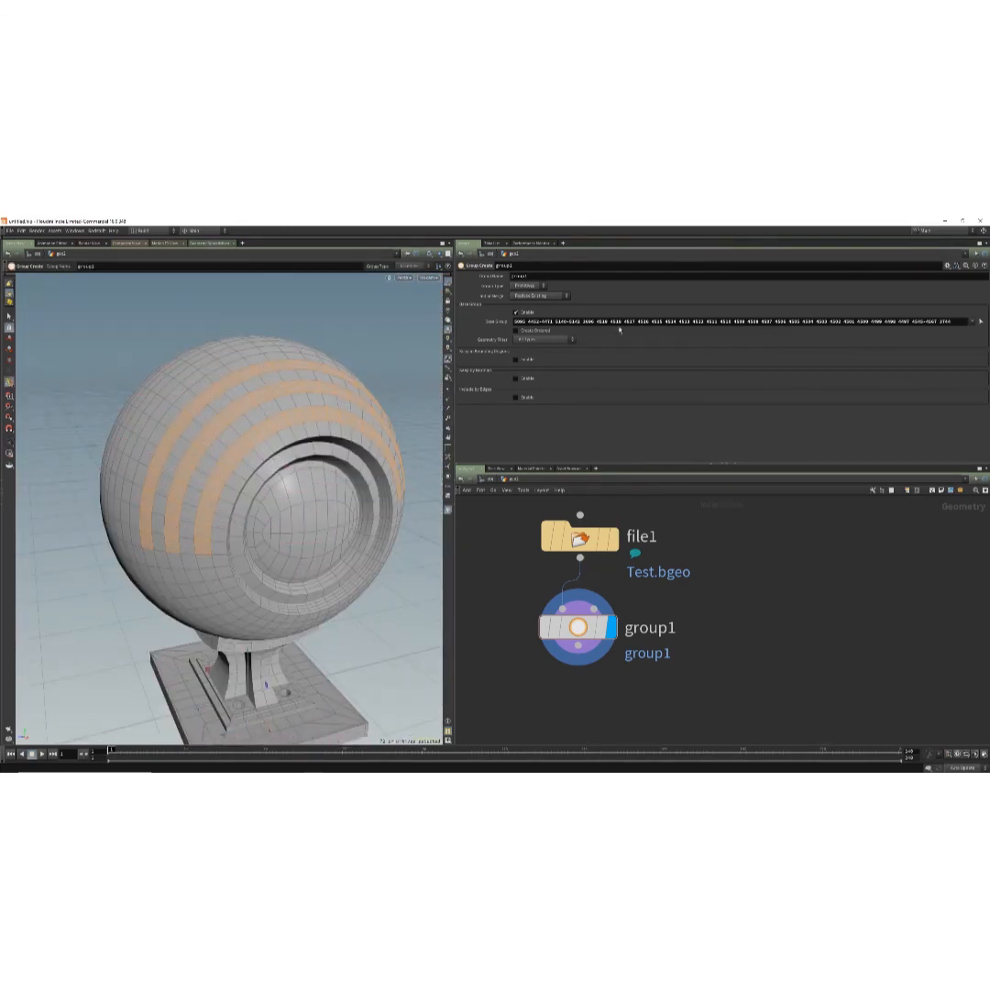
Set the Group Name of the group1 node to seleccion1.
middle_click_drag(500, 545, 497, 526)
left_click_drag(423, 563, 370, 577, "alt")
scroll(279, 546, "down", 2)
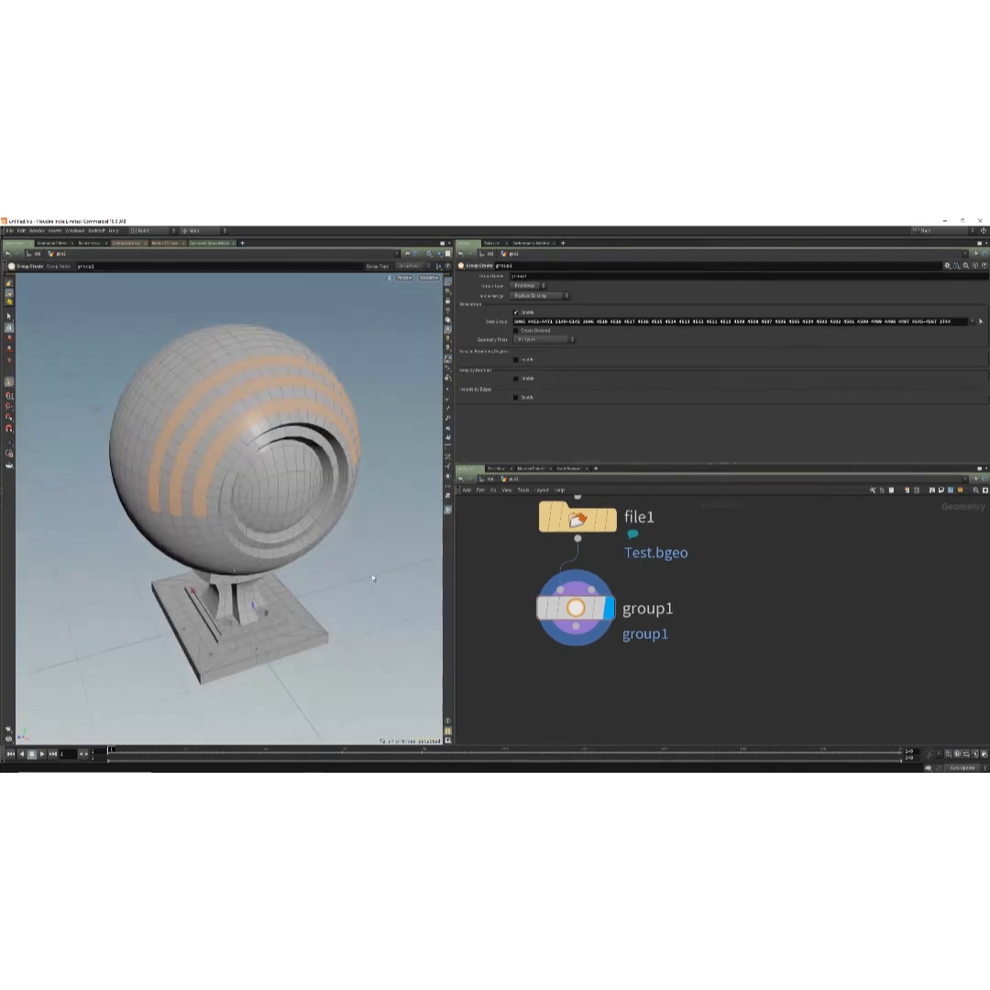
middle_click_drag(490, 625, 500, 607)
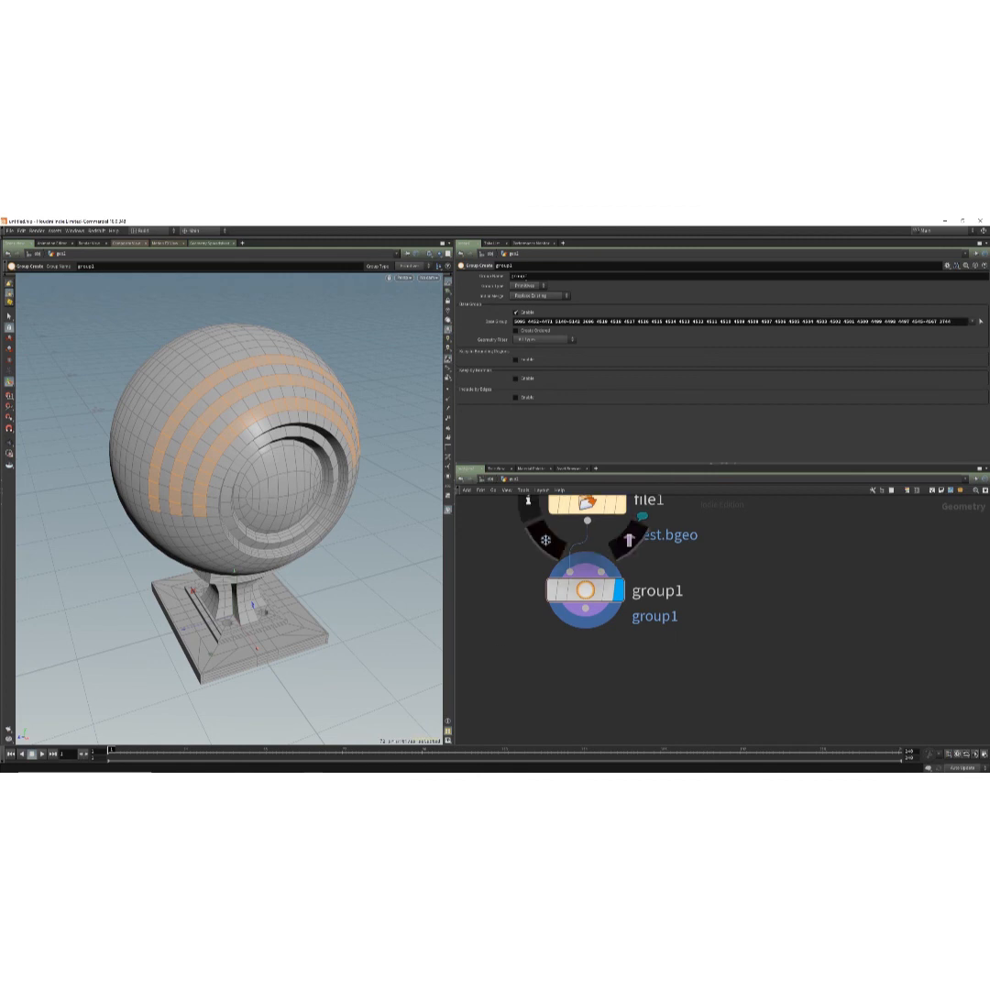
left_click_drag(529, 276, 508, 276)
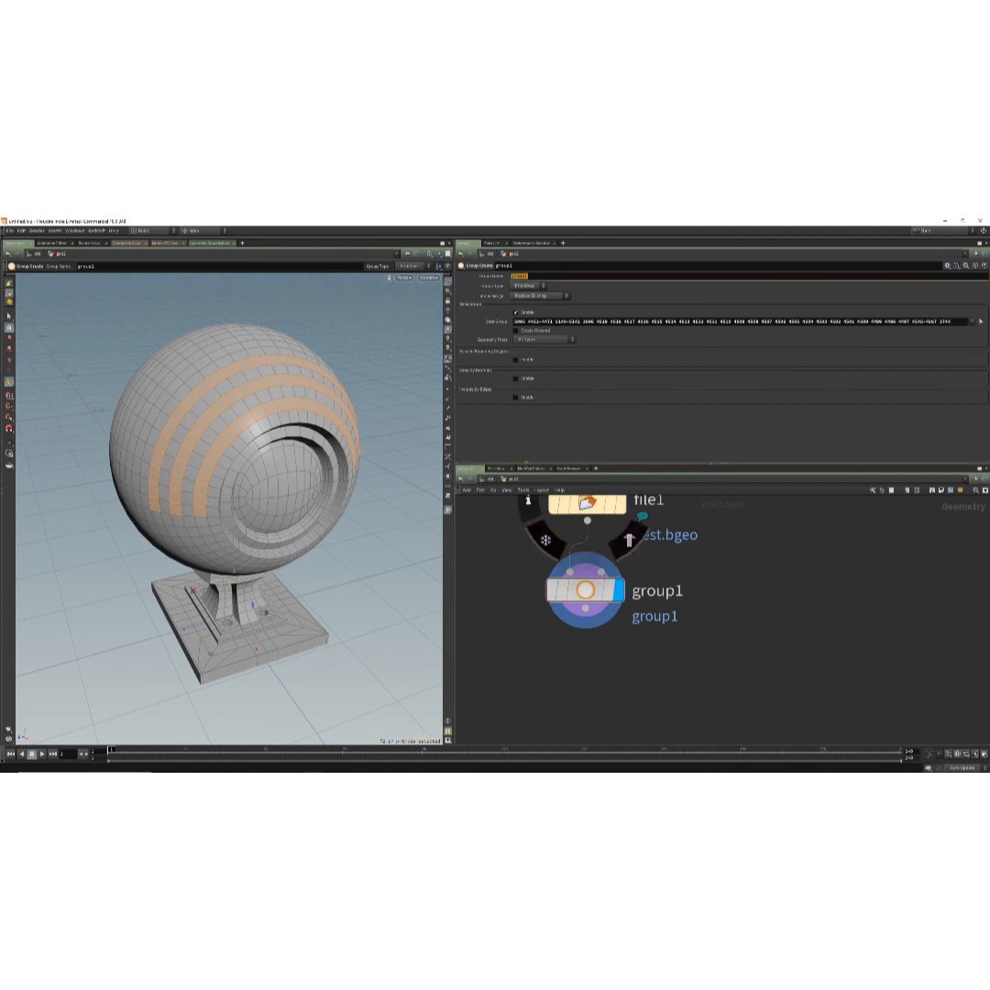
key("BackSpace")
type("selpo")
type("io")
type("t")
key("Return")
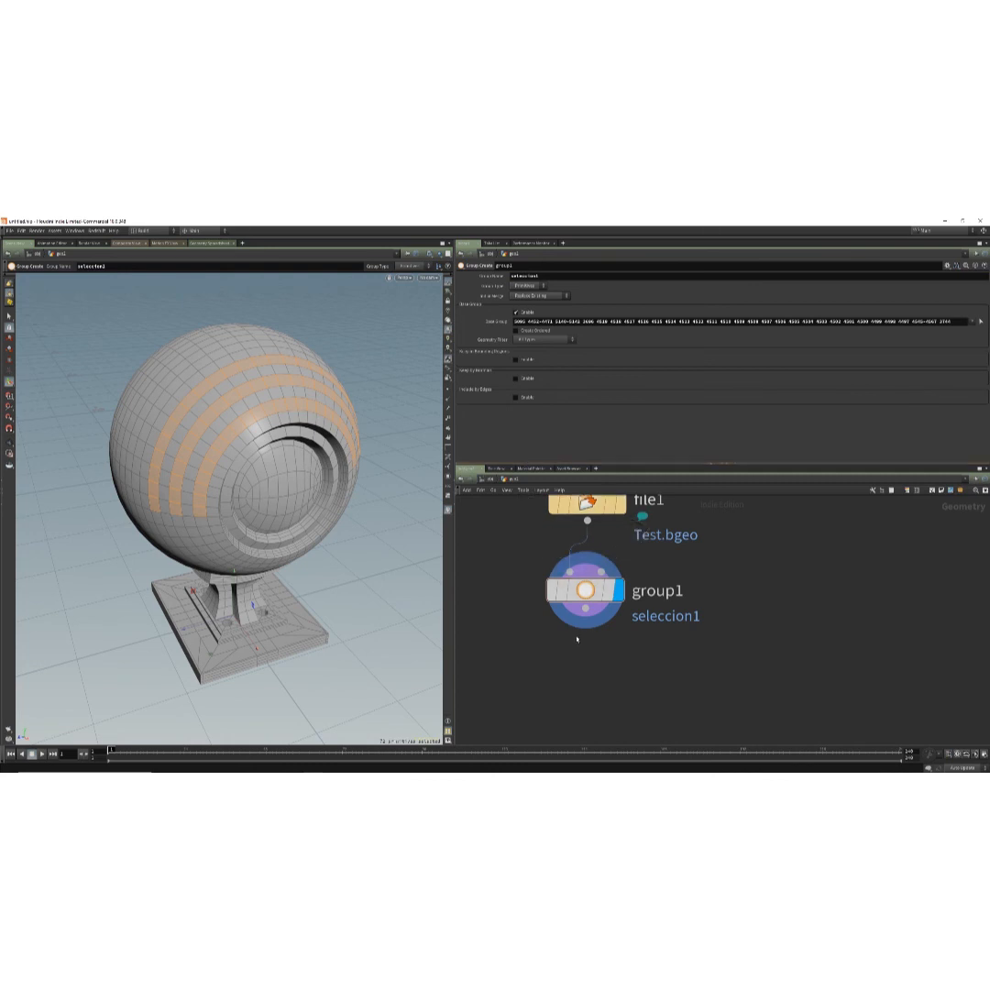
left_click_drag(365, 620, 376, 579, "alt")
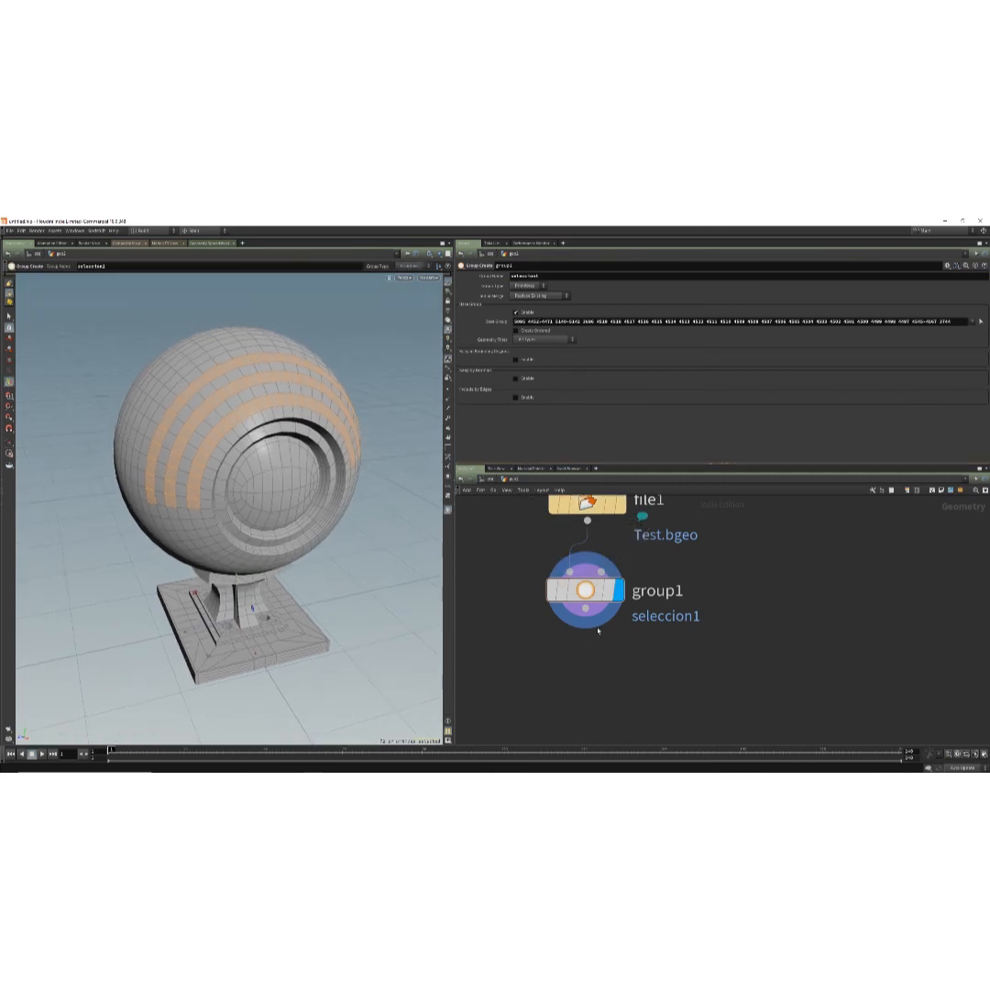
mouse_move(570, 619)
middle_mouse_down()
mouse_move(563, 649)
mouse_move(578, 649)
middle_mouse_up()
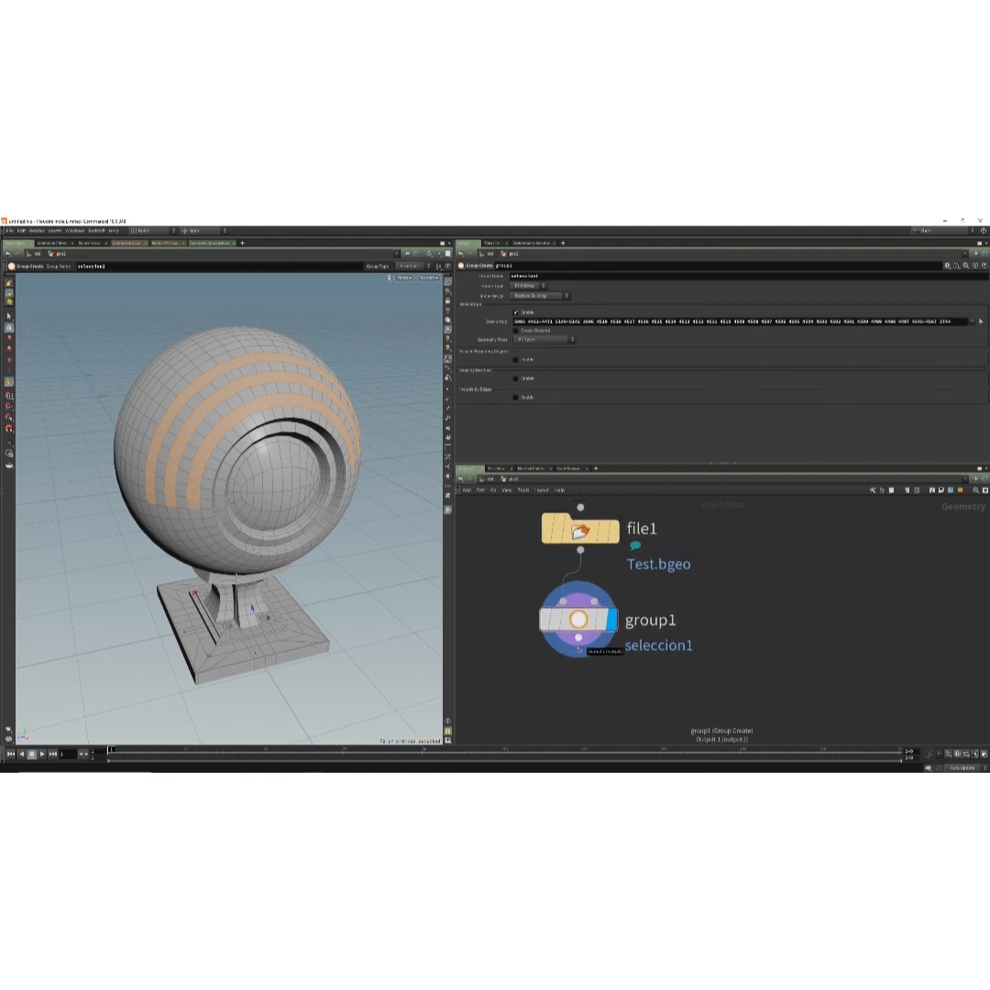